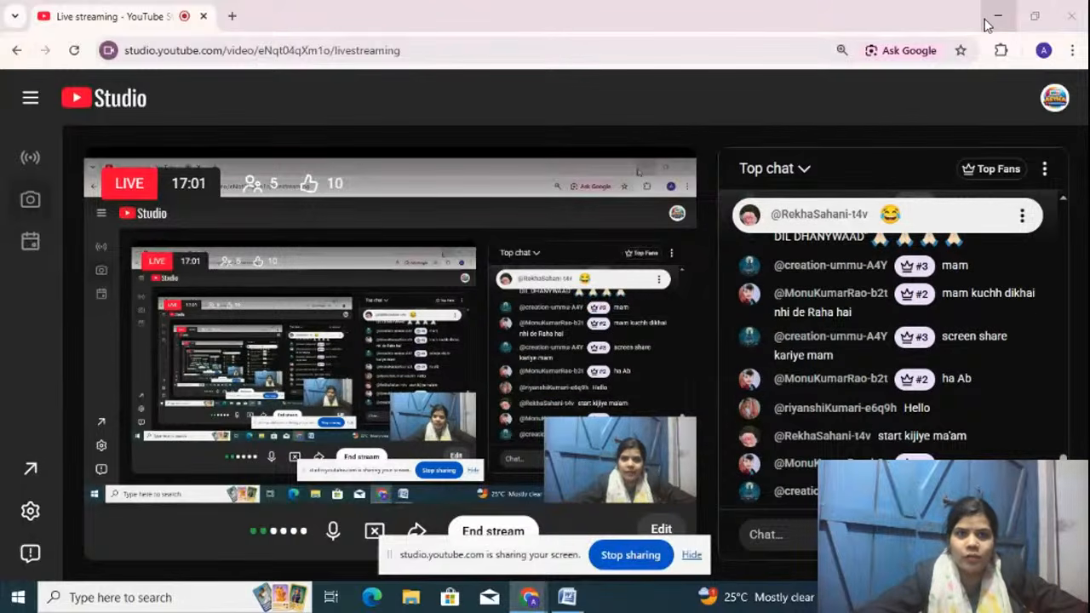
Step: Minimize the Chrome live-stream window to bring the blank Word document into view
left_click(985, 25)
Step: Focus the blank Word document and open the Office button file menu
left_click(458, 152)
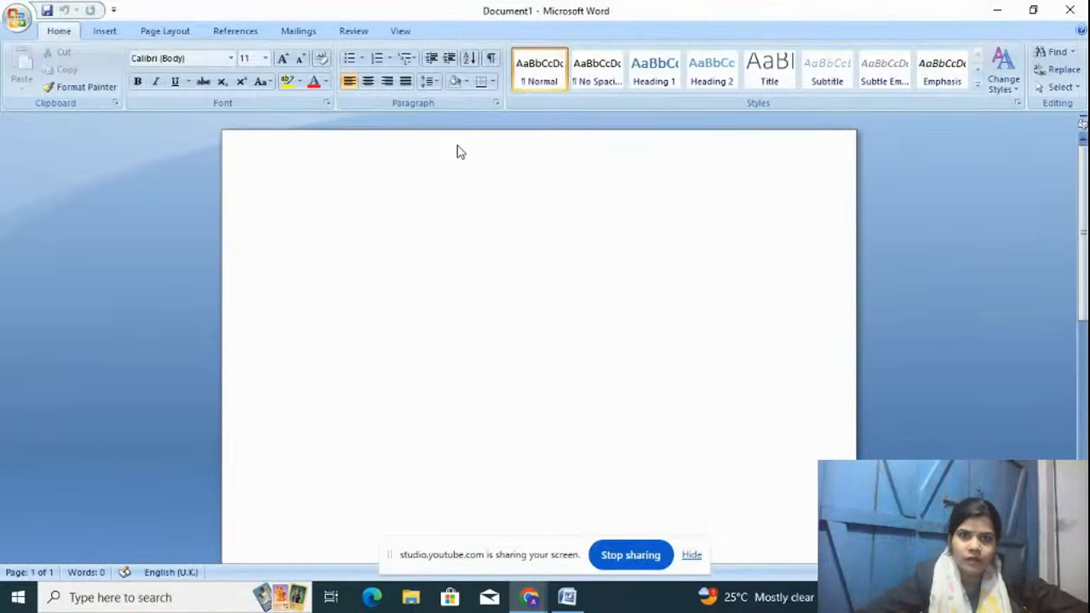
left_click(21, 18)
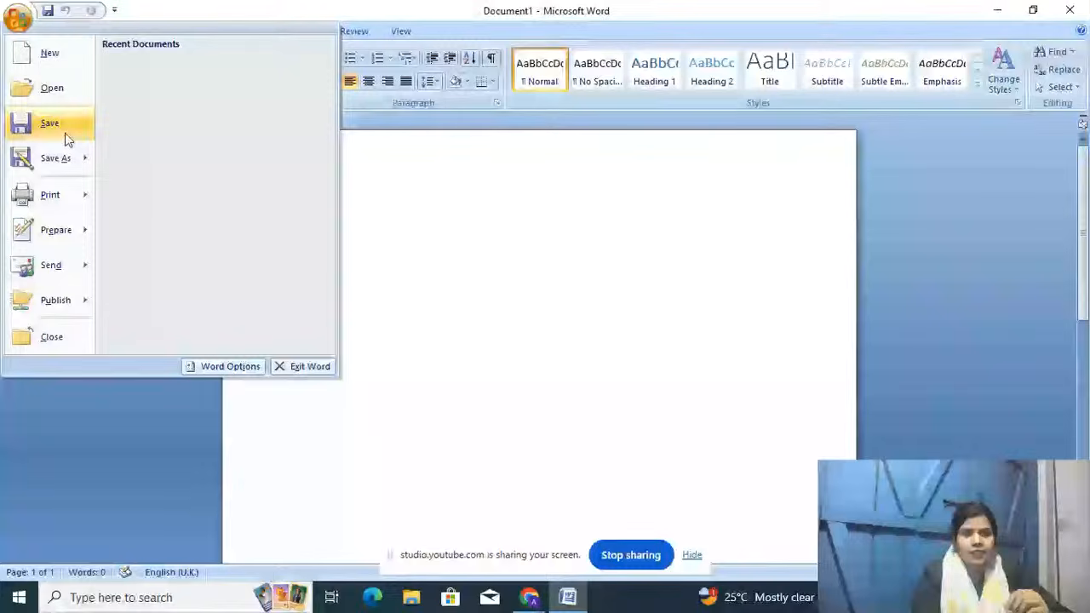
Step: Preview the Save As, Print, Prepare, Send and Publish submenus, then close the file menu
mouse_move(54, 151)
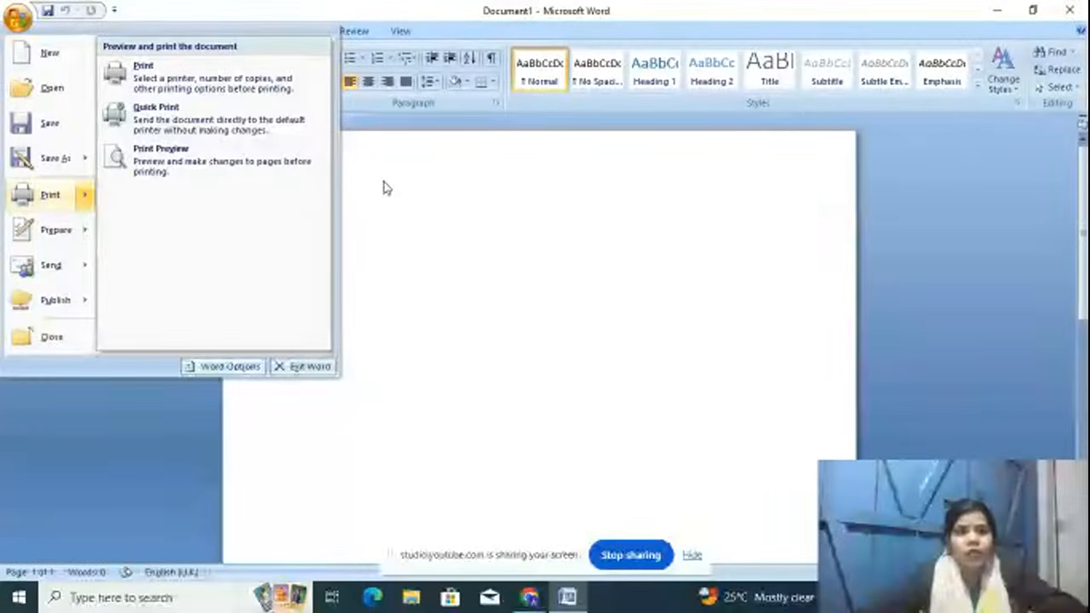
mouse_move(53, 192)
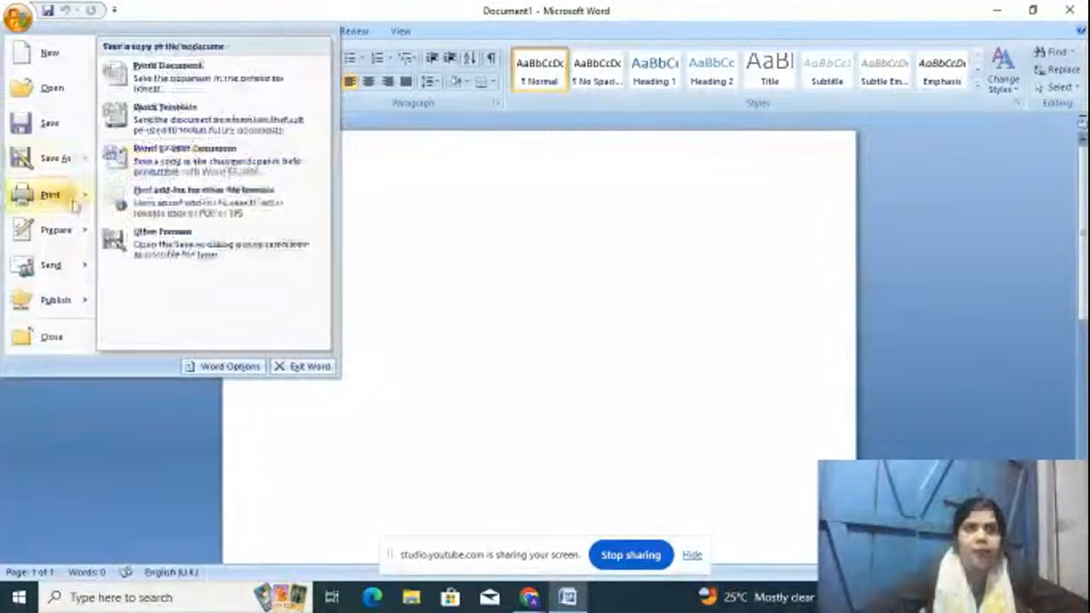
mouse_move(56, 232)
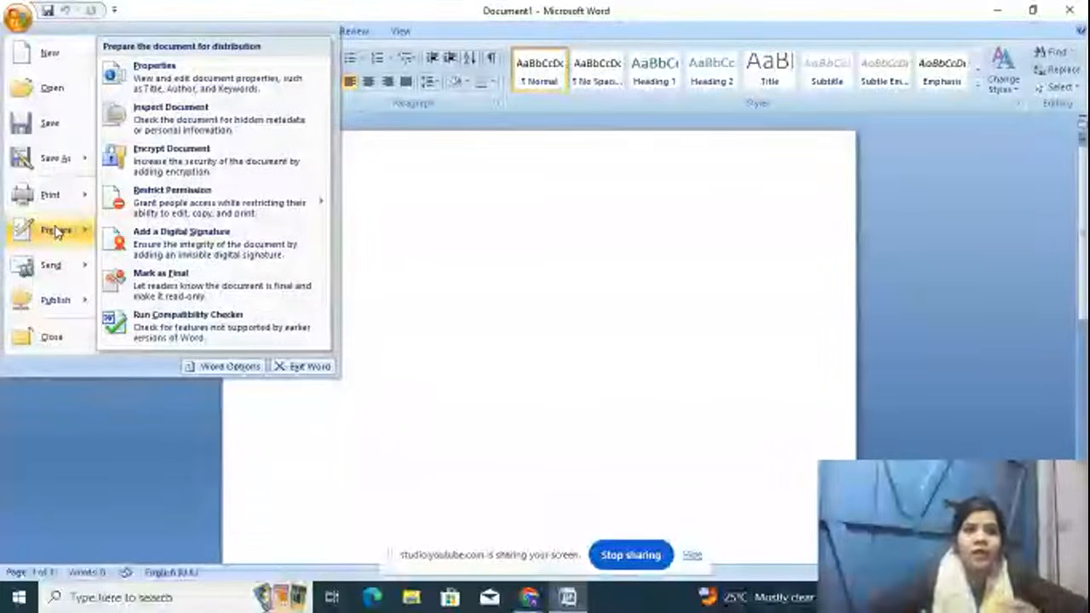
mouse_move(40, 275)
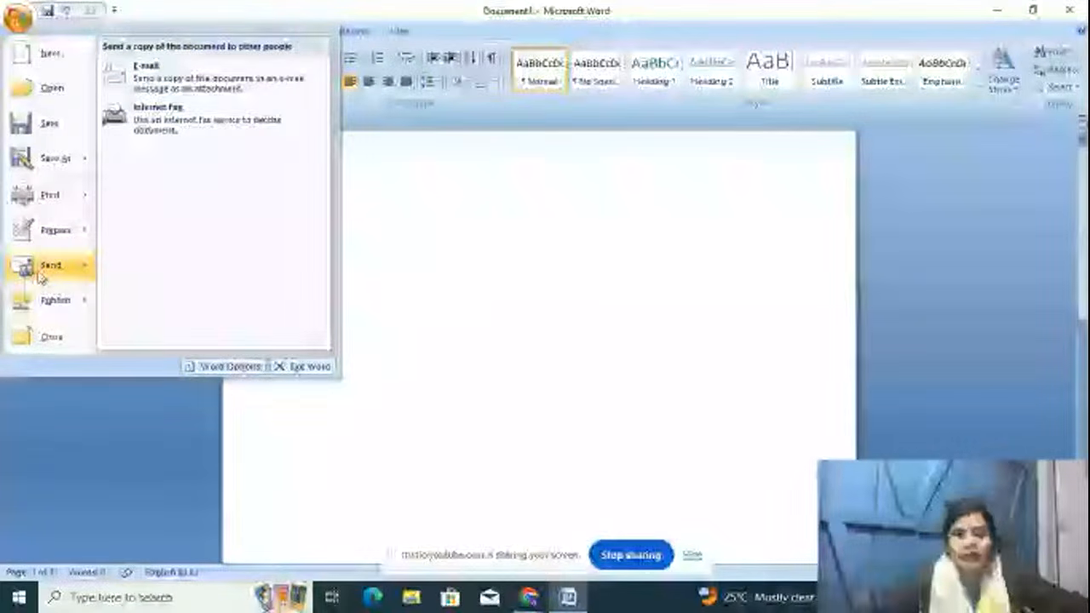
mouse_move(39, 306)
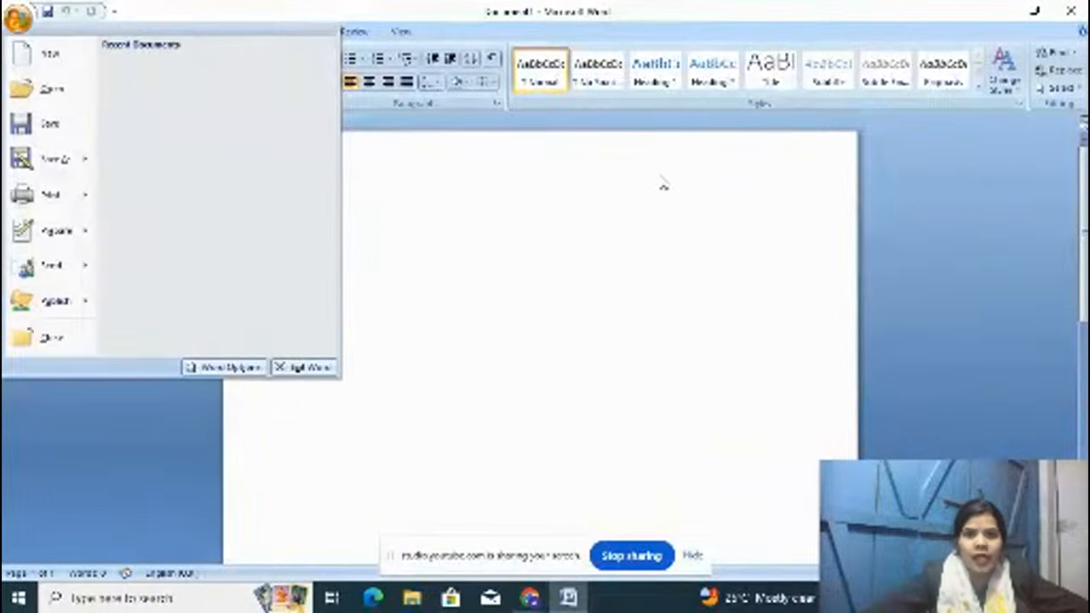
left_click(614, 219)
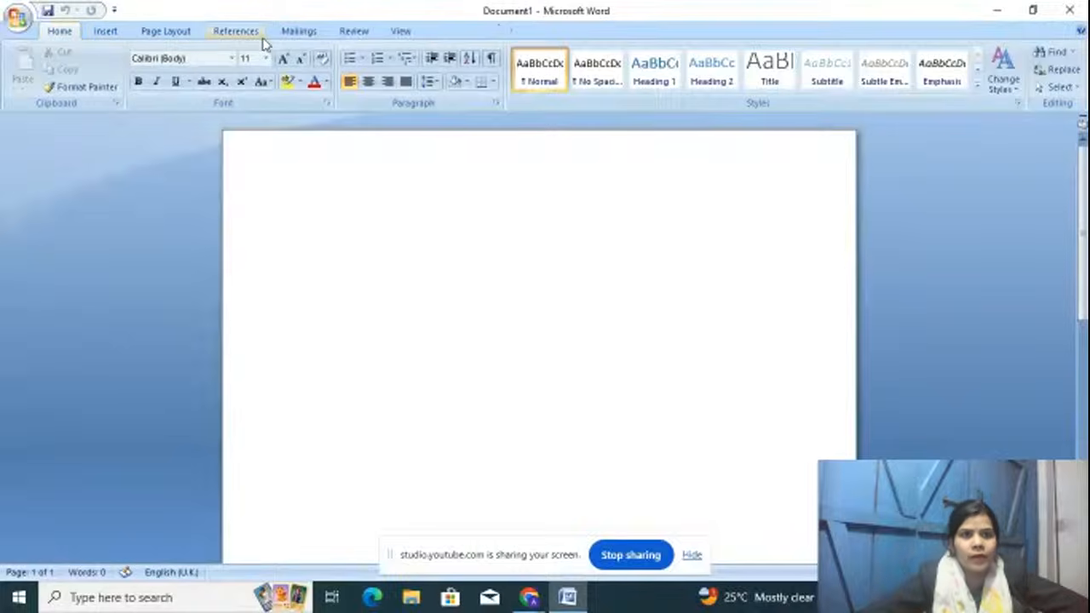
left_click(99, 32)
left_click(64, 33)
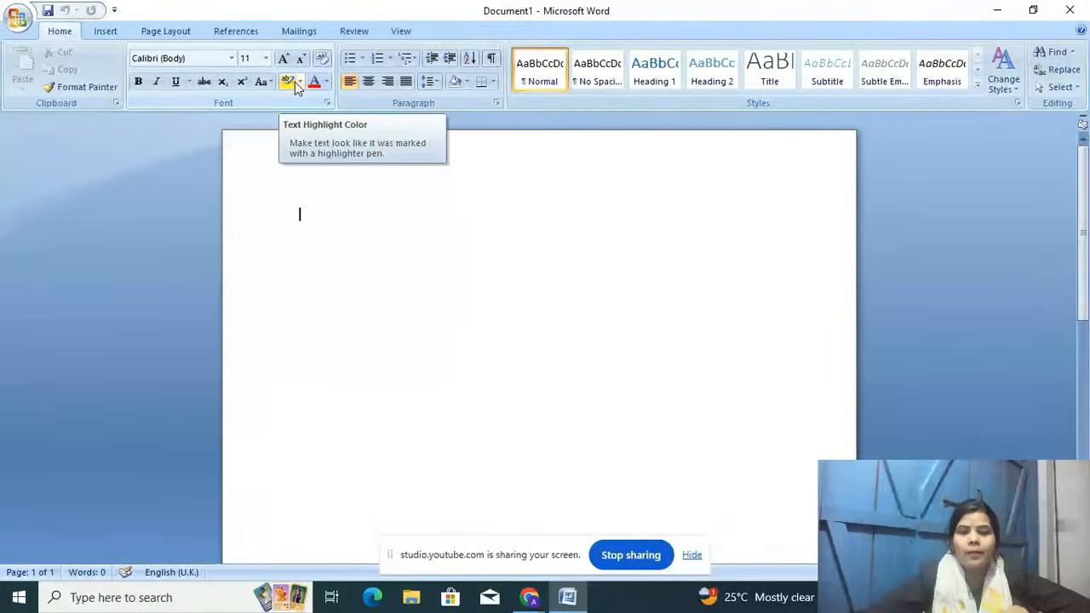
left_click(104, 31)
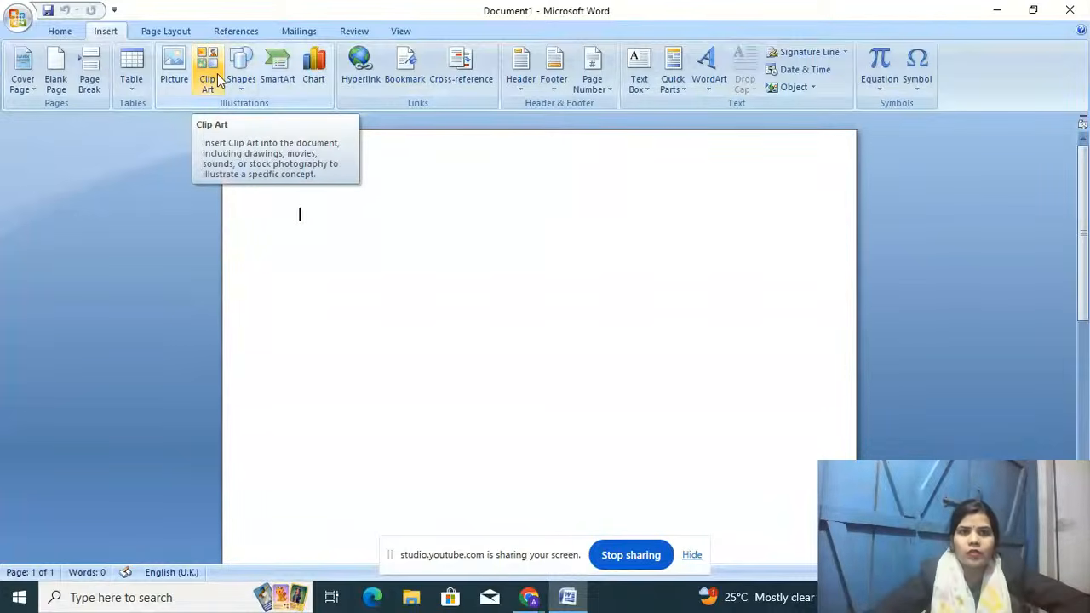
left_click(81, 32)
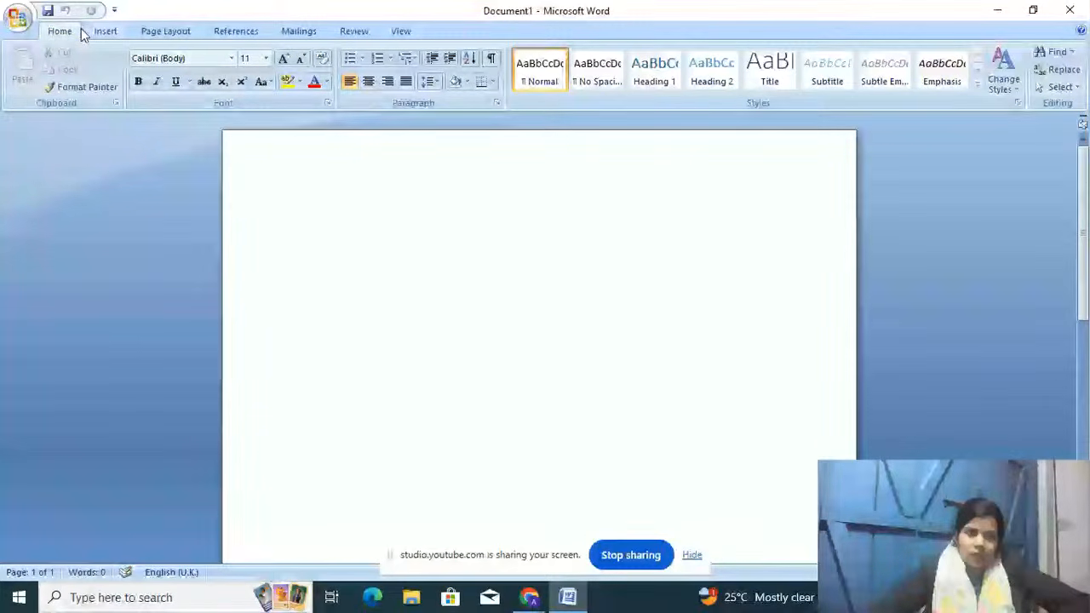
Step: Generate three sample paragraphs with =rand(), set them to 12 pt and colour them red
type("=rand()")
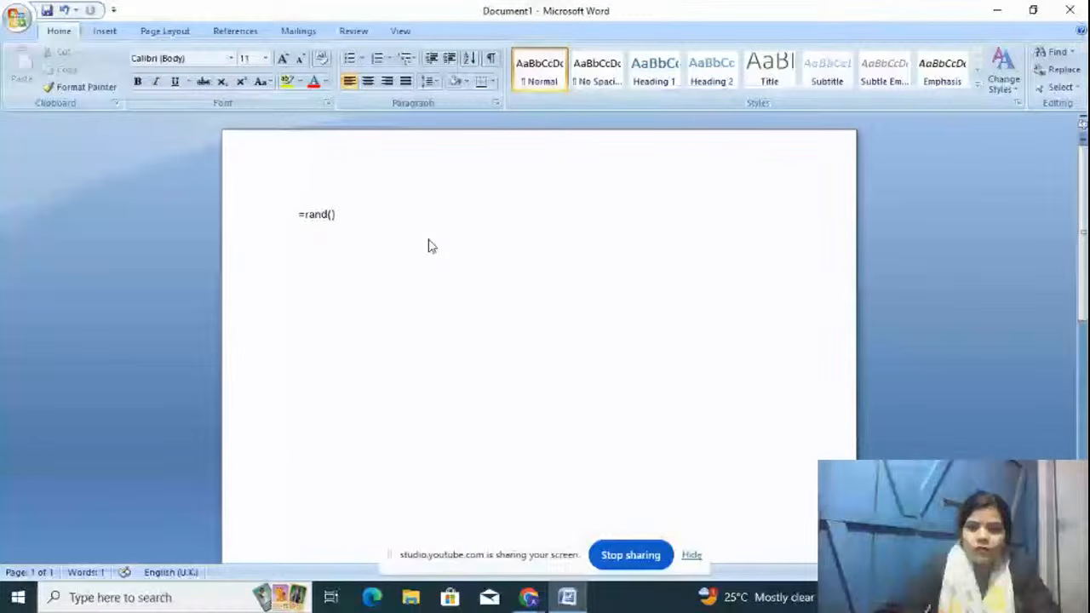
key("Return")
key("ctrl+a")
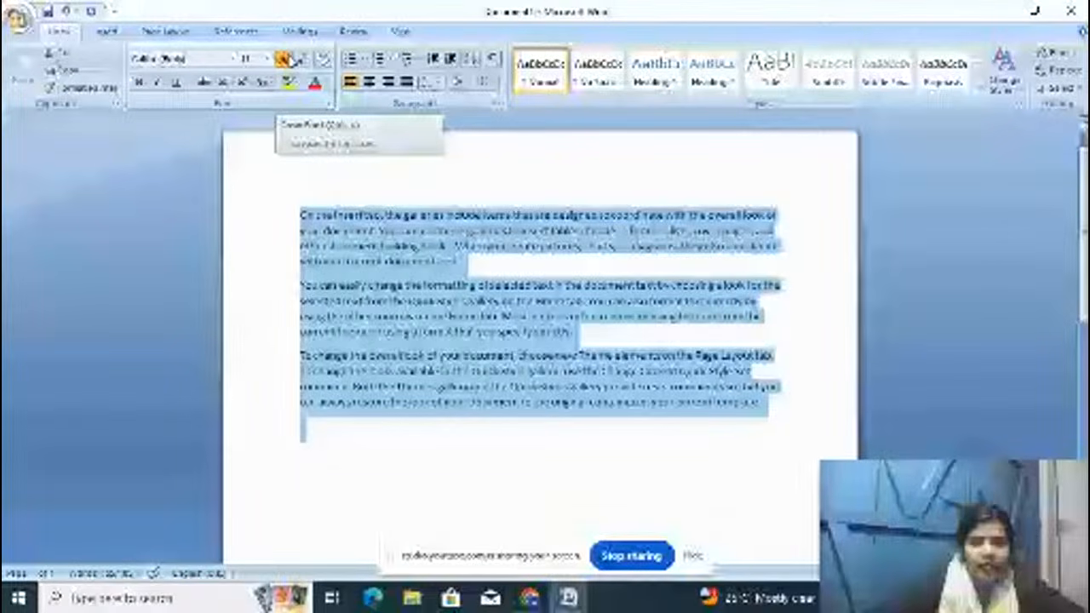
left_click(288, 60)
left_click(287, 60)
left_click(288, 60)
left_click(287, 59)
left_click(302, 59)
left_click(303, 60)
left_click(302, 60)
left_click(328, 83)
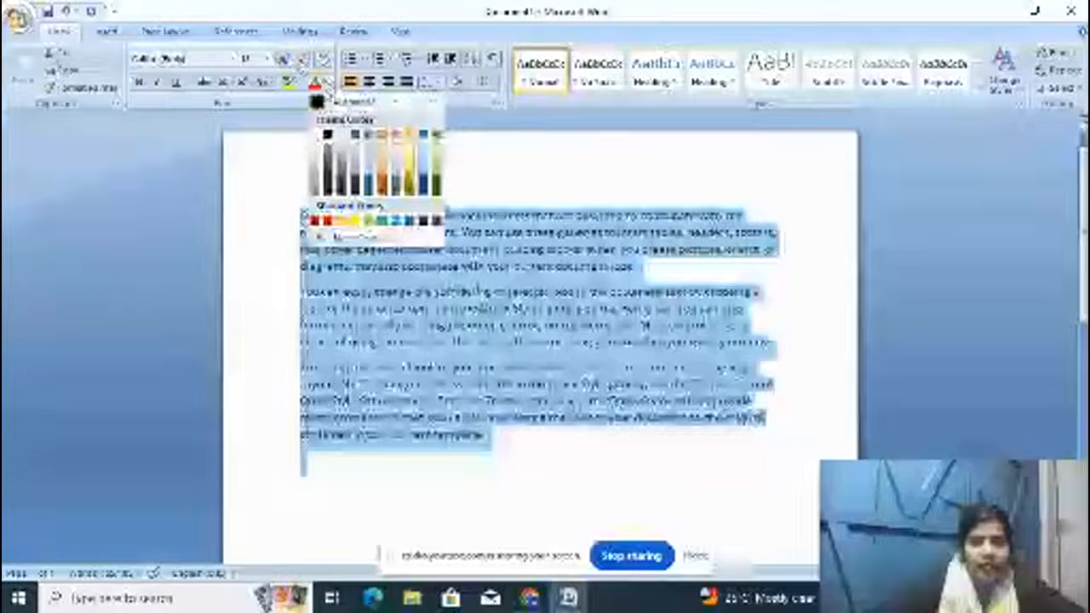
left_click(328, 220)
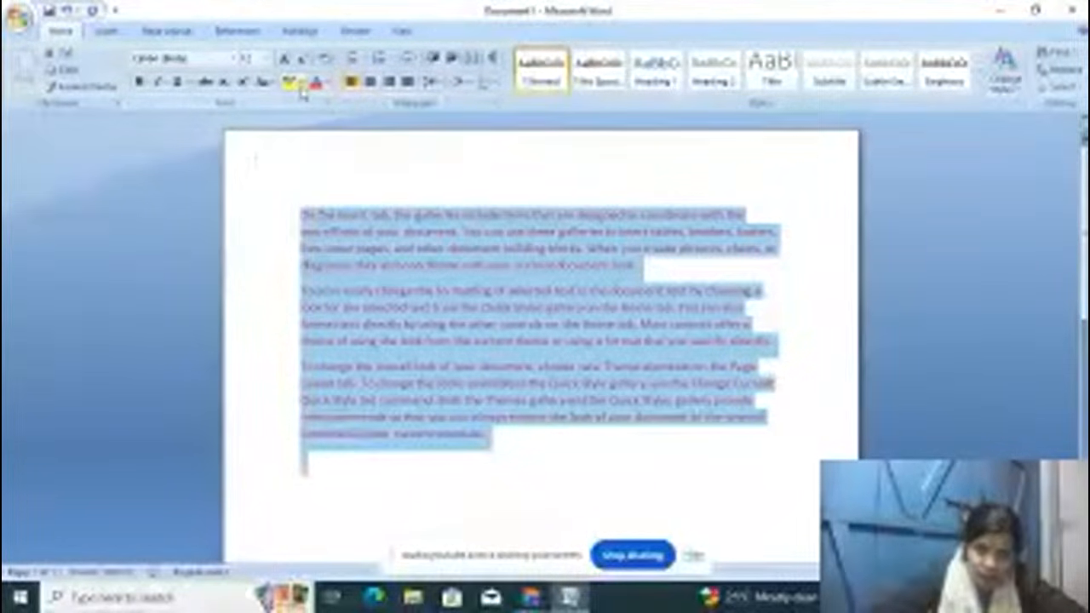
left_click(351, 211)
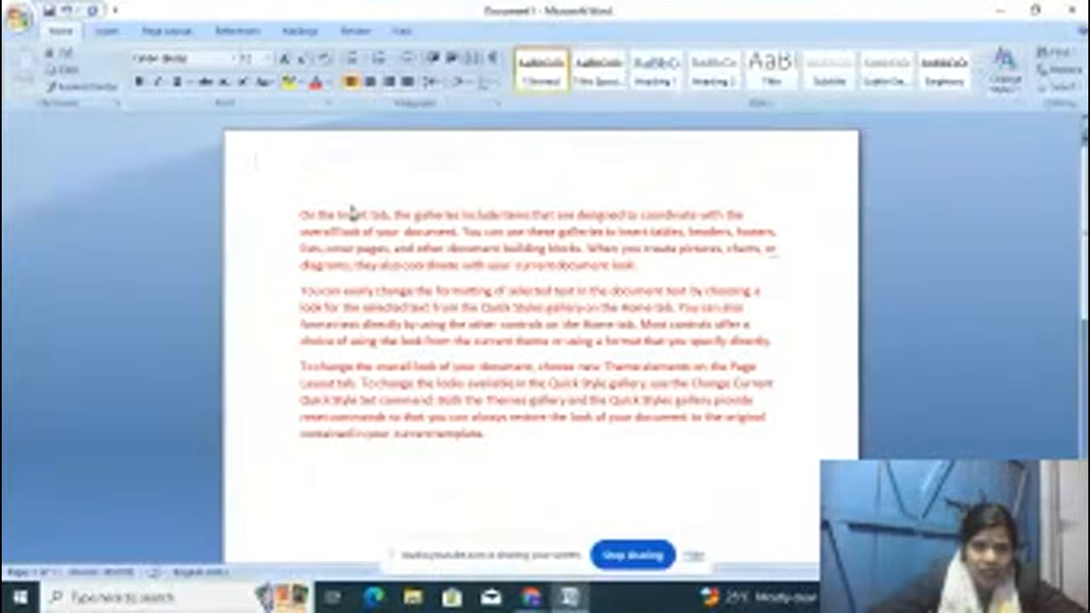
Step: Highlight 'look of your document' through 'cover pages' in green and enlarge all the text
left_click_drag(336, 231, 392, 248)
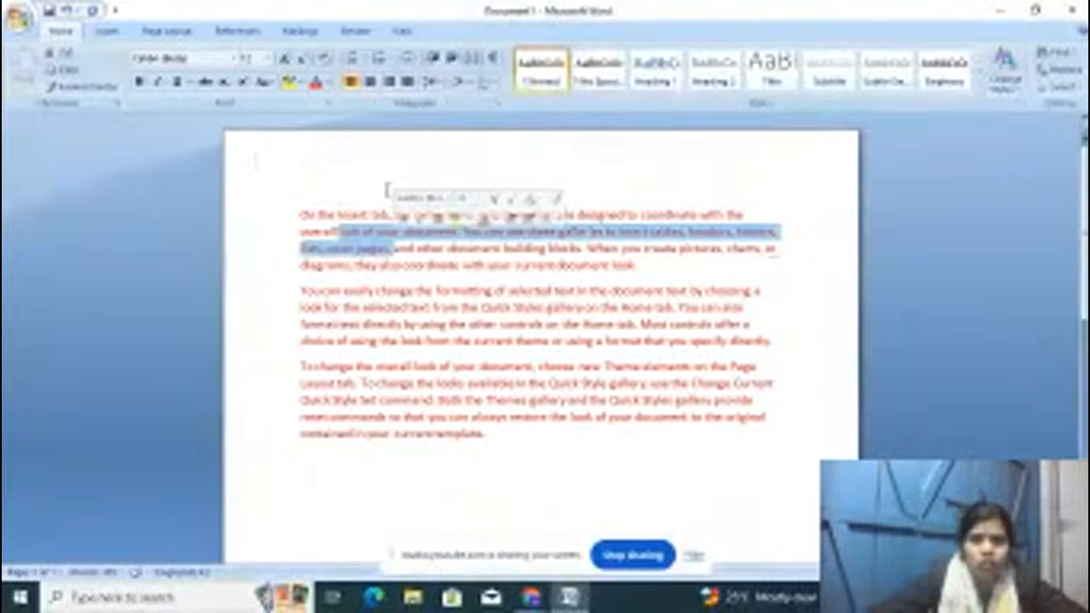
left_click(299, 83)
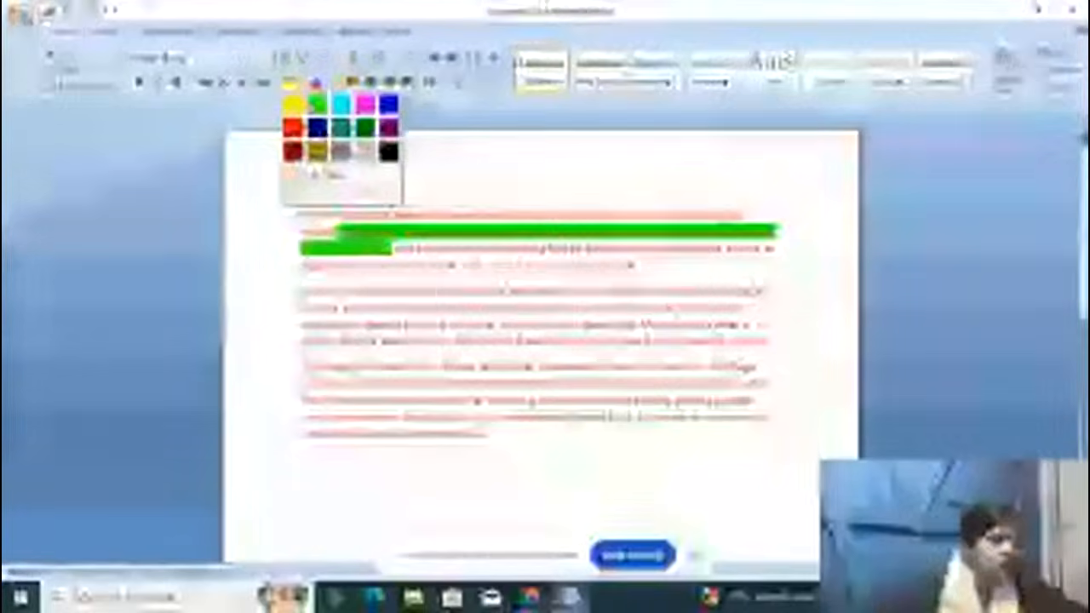
left_click(317, 103)
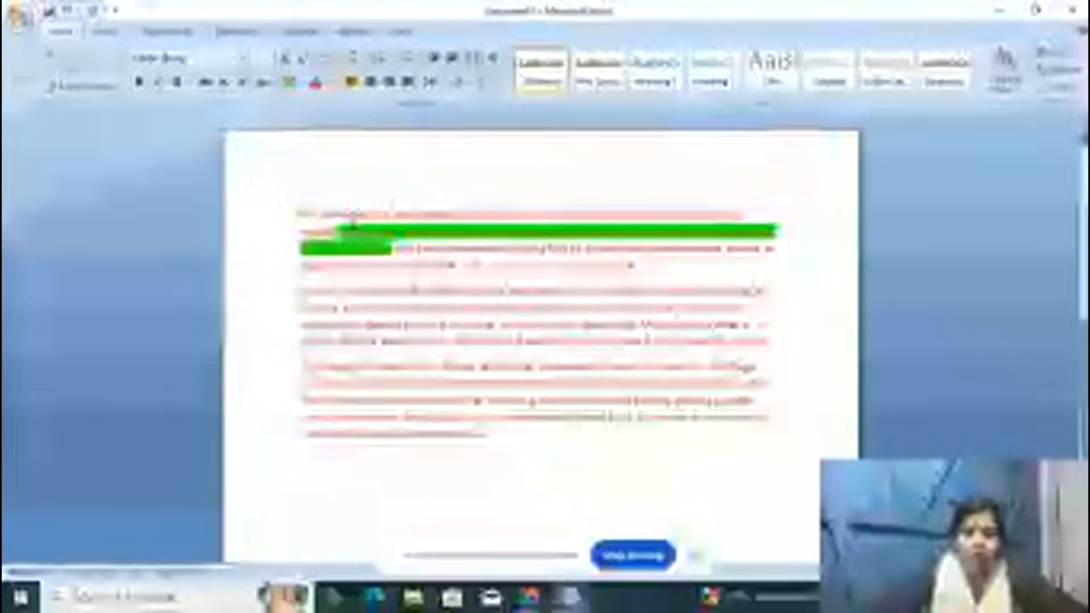
key("ctrl+a")
key("ctrl+shift+period")
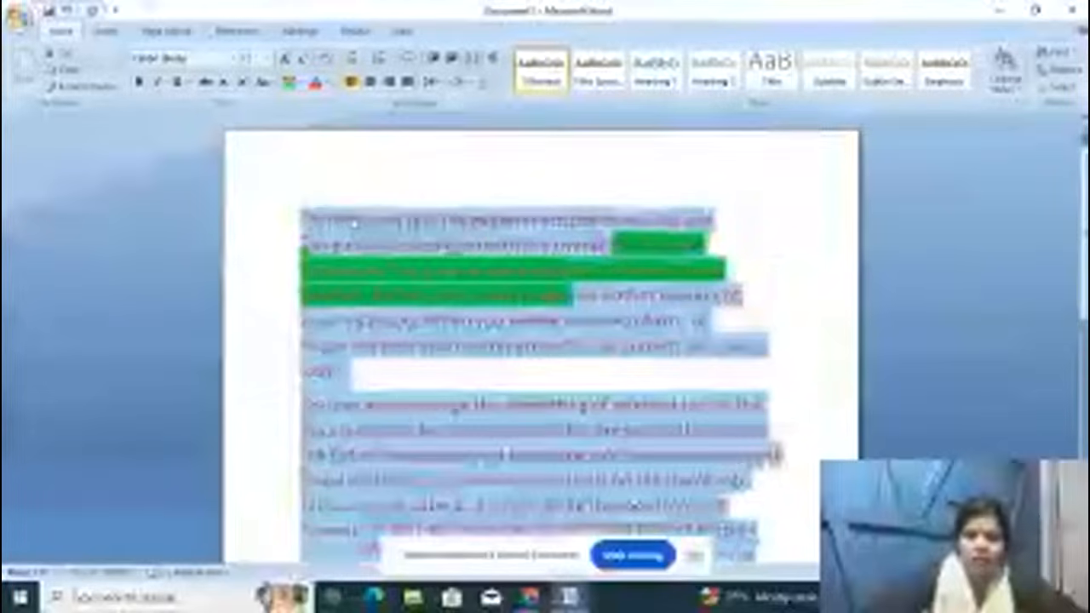
left_click(404, 176)
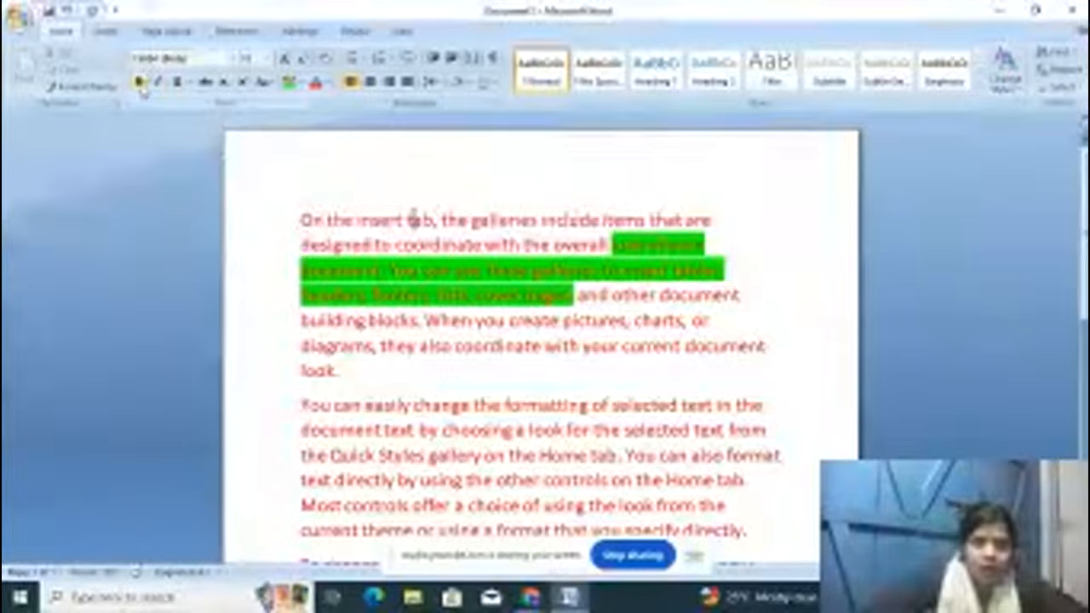
Step: Delete the second and third paragraphs so only the first paragraph remains
left_click_drag(298, 219, 366, 220)
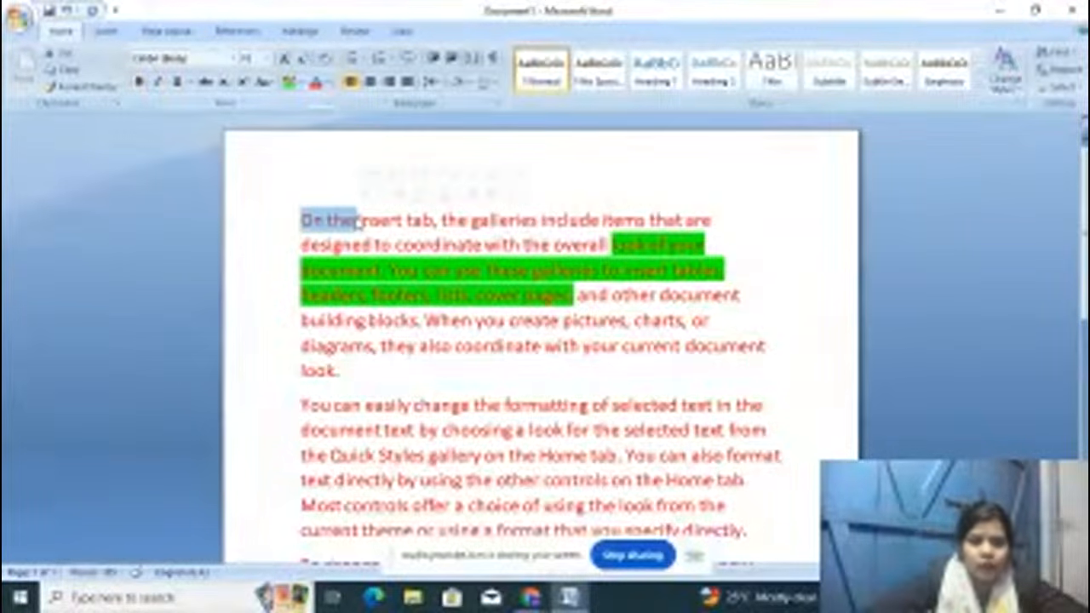
scroll(284, 338, "down", 1)
left_click_drag(310, 344, 809, 531)
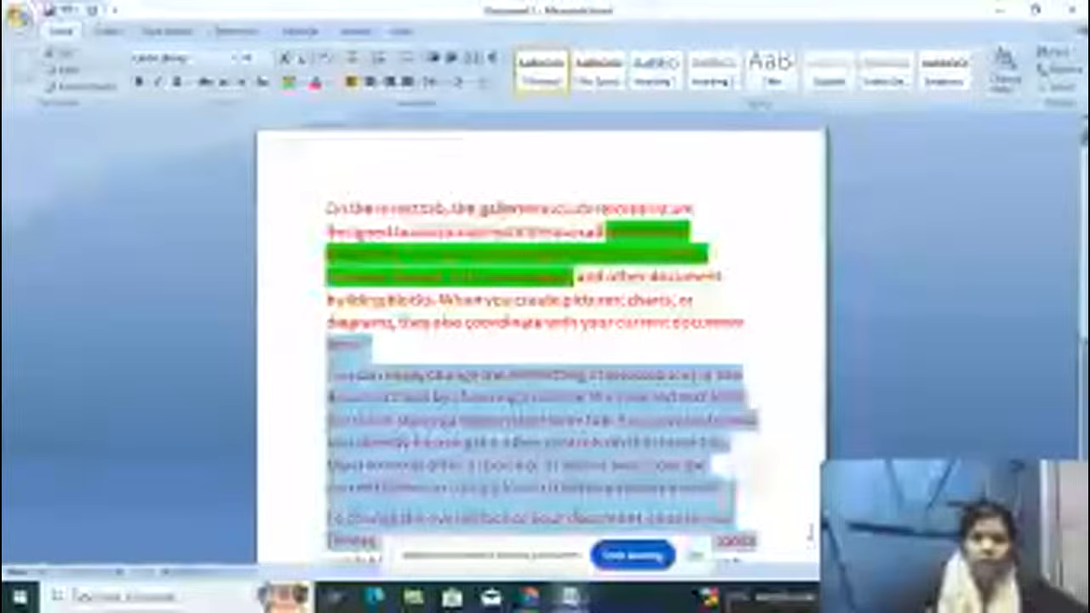
key("BackSpace")
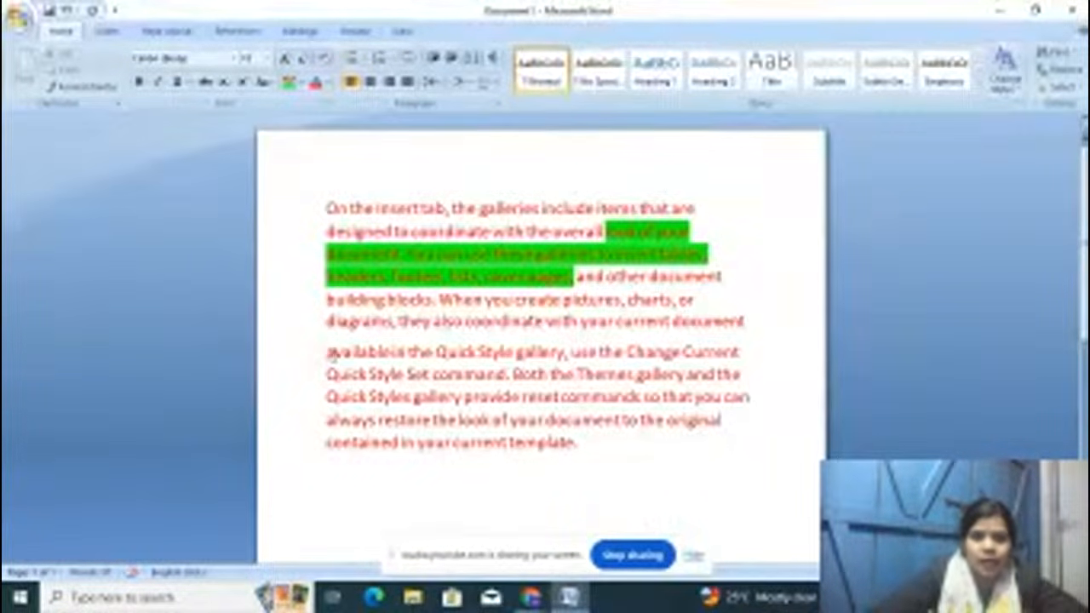
left_click_drag(326, 351, 717, 445)
key("BackSpace")
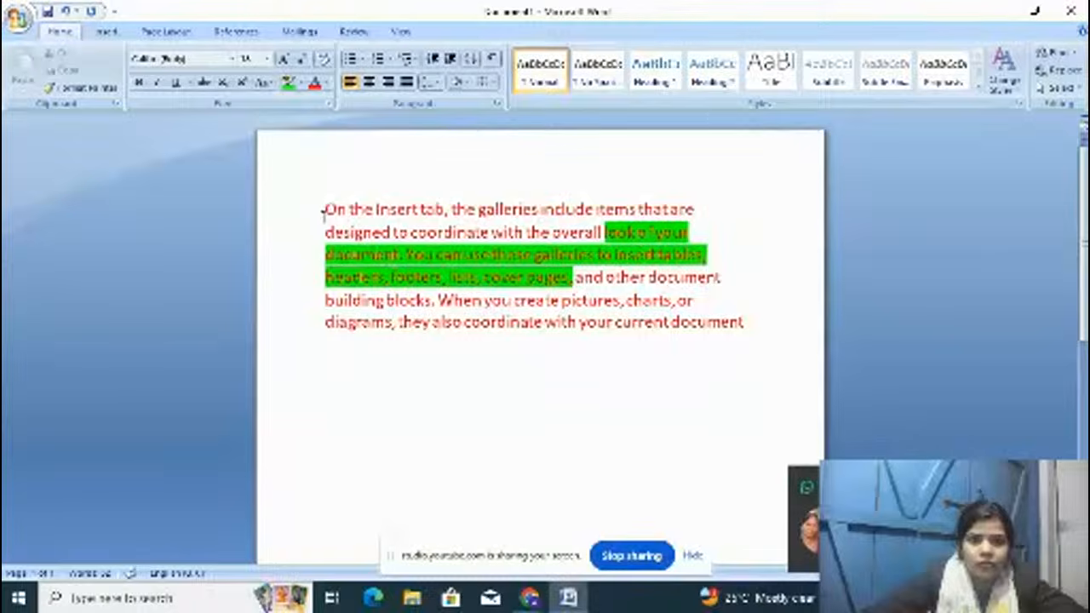
left_click_drag(326, 209, 539, 210)
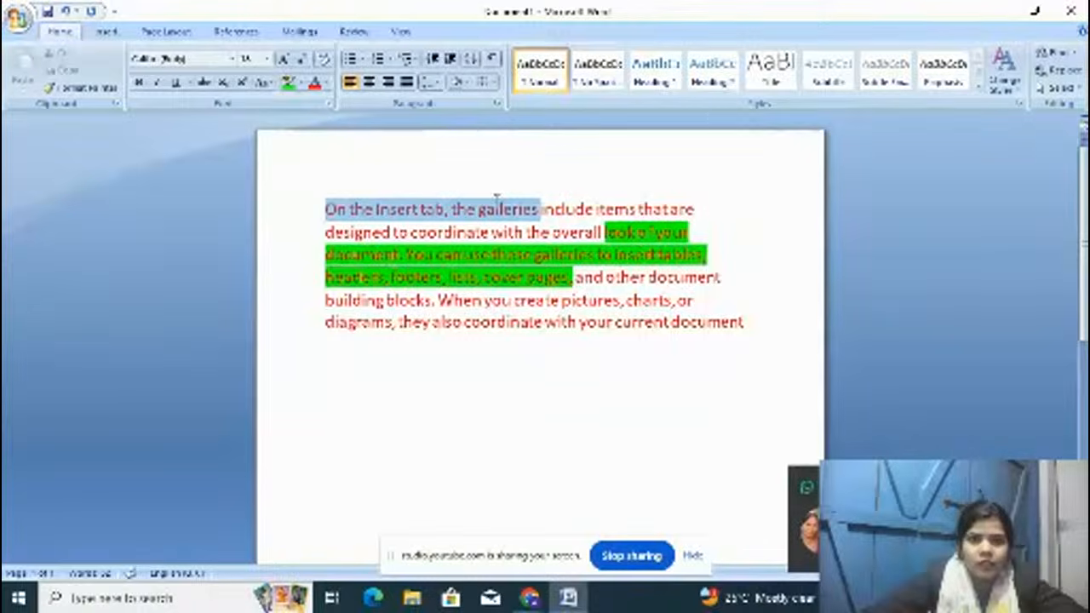
Step: Make 'On the Insert tab, the galleries' bold, italic and underlined
left_click(140, 83)
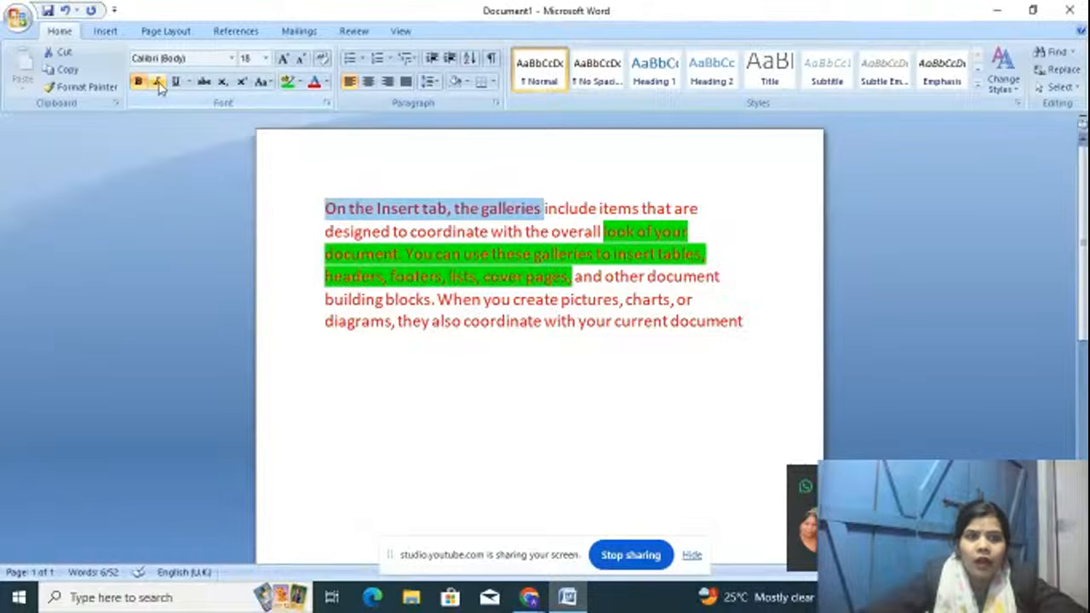
left_click(158, 85)
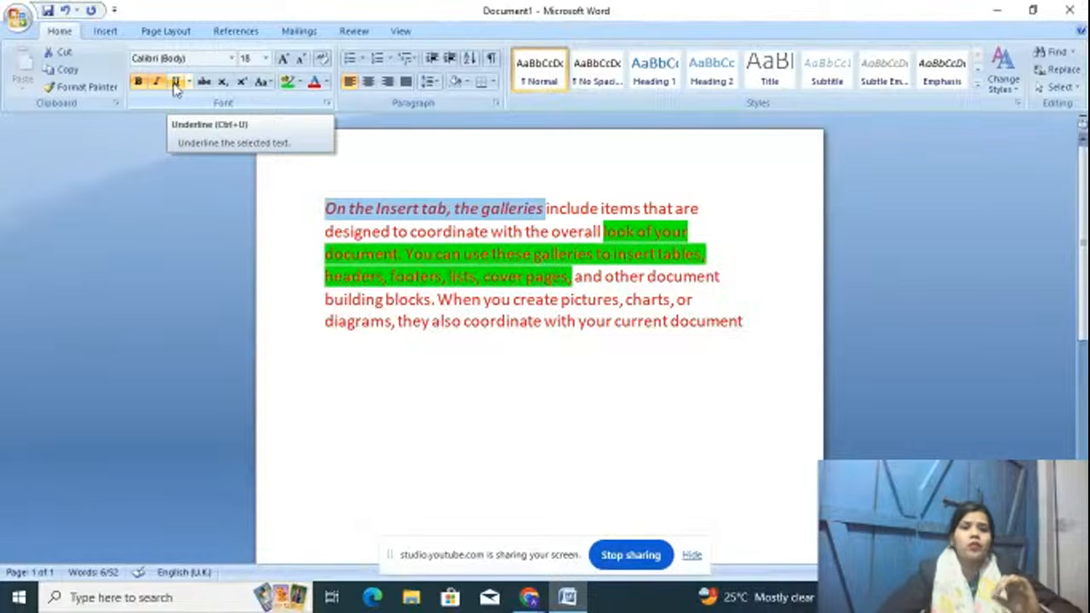
left_click(176, 85)
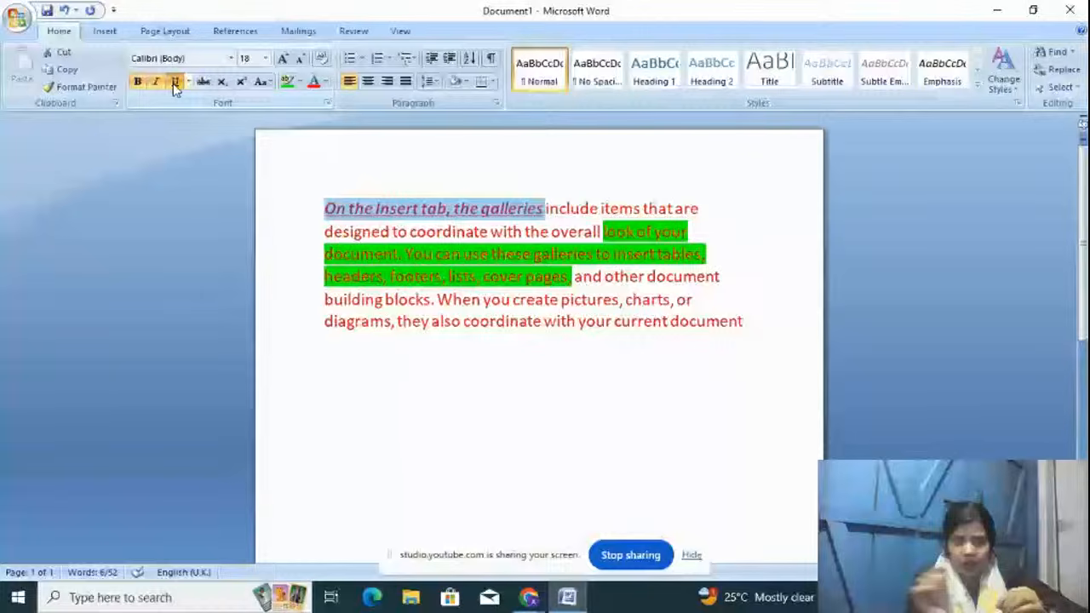
left_click(371, 321)
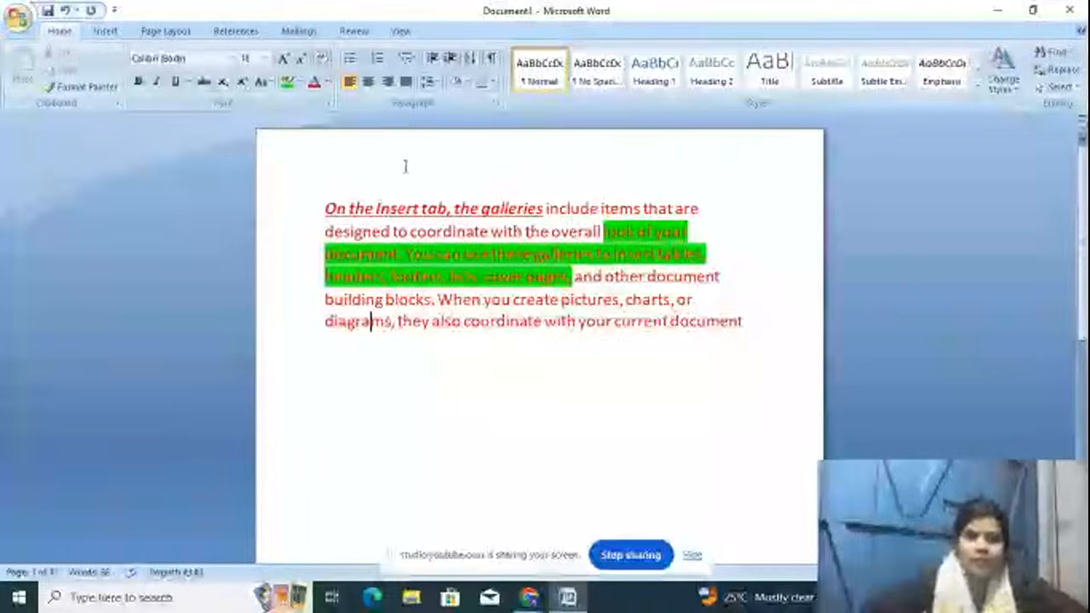
Step: Move 'On the Insert tab, the galleries' to a new line after 'document'
left_click_drag(323, 209, 545, 208)
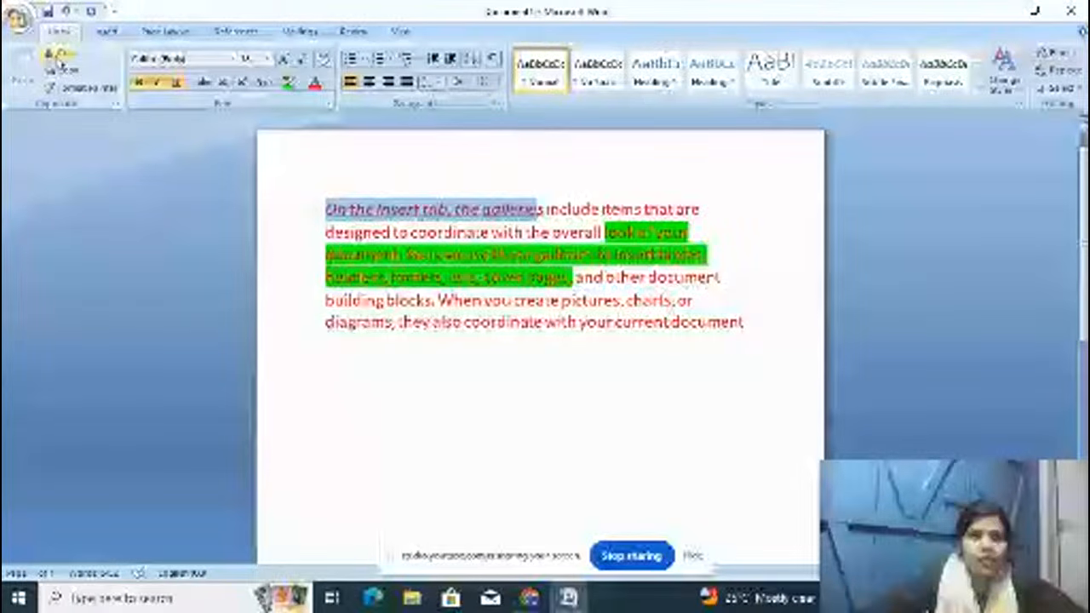
left_click(58, 60)
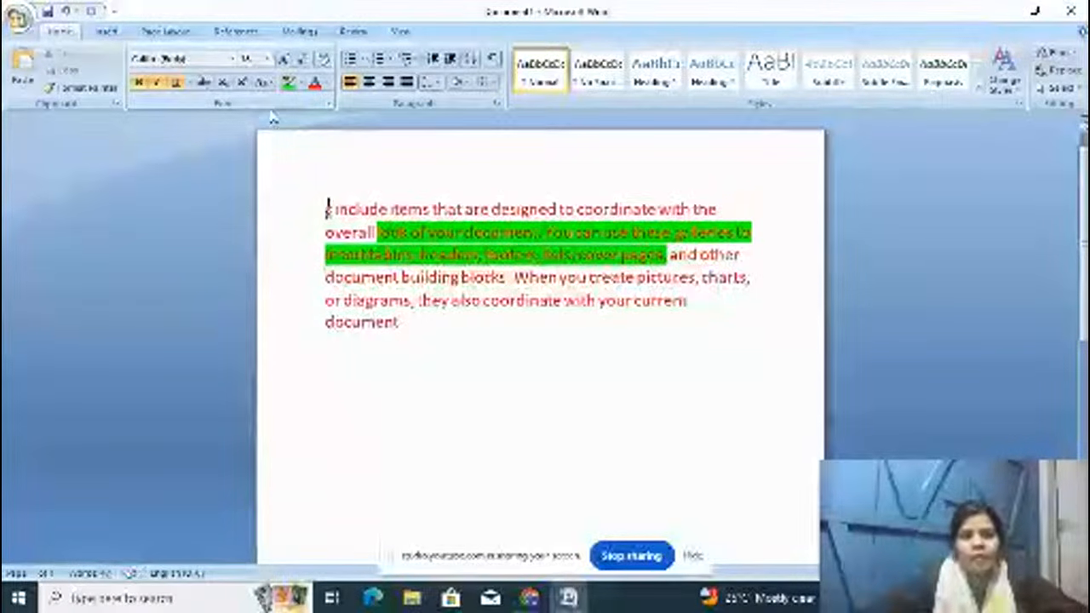
left_click(409, 336)
key("Return")
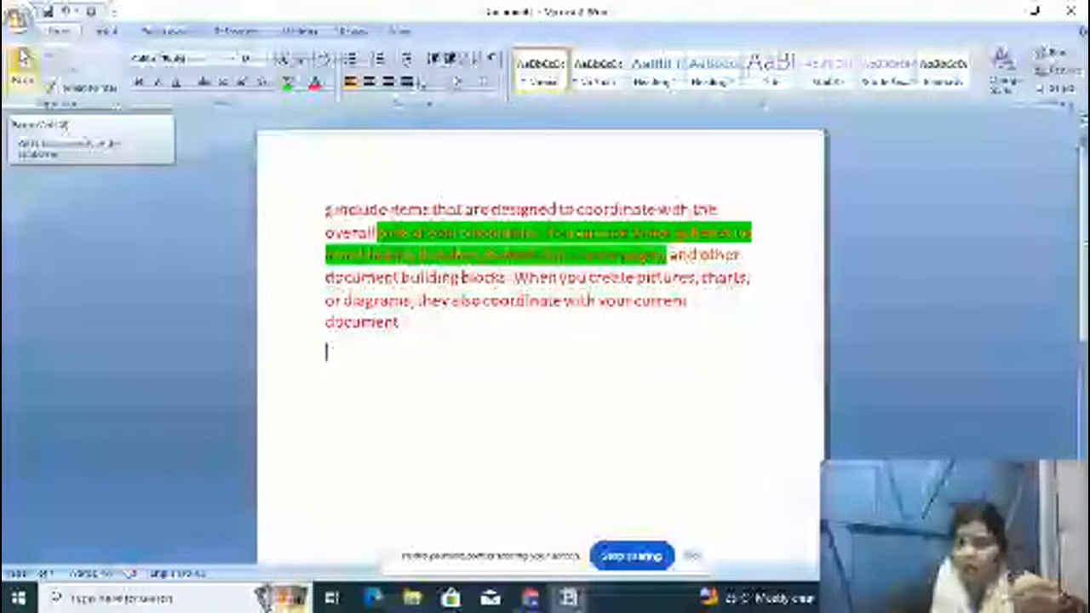
left_click(23, 58)
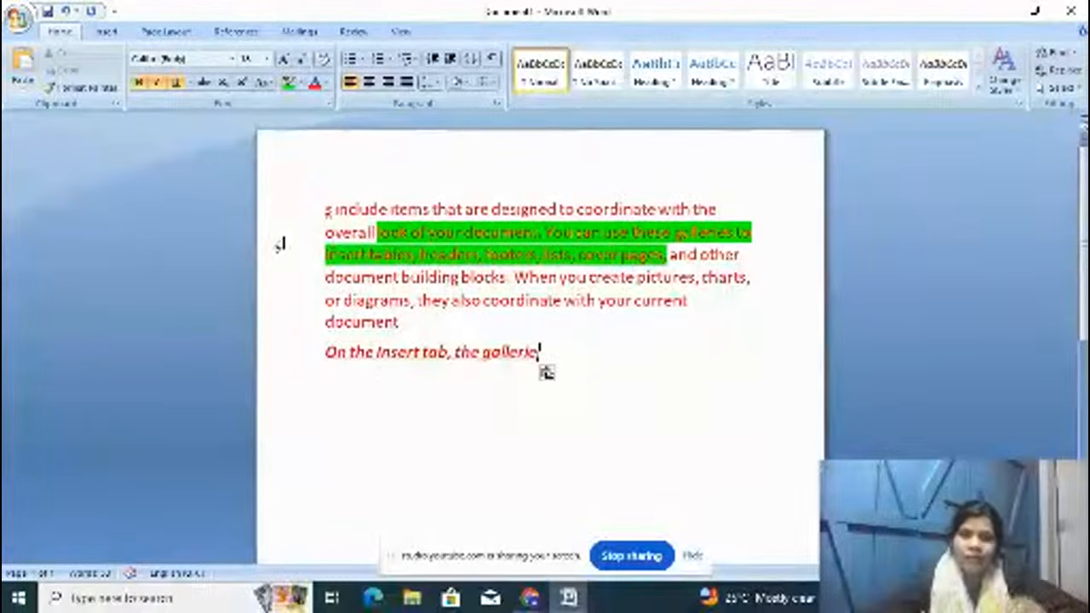
Step: Copy 'include items that are designed' and paste it after the moved phrase
left_click_drag(334, 208, 558, 209)
left_click(68, 72)
left_click(573, 358)
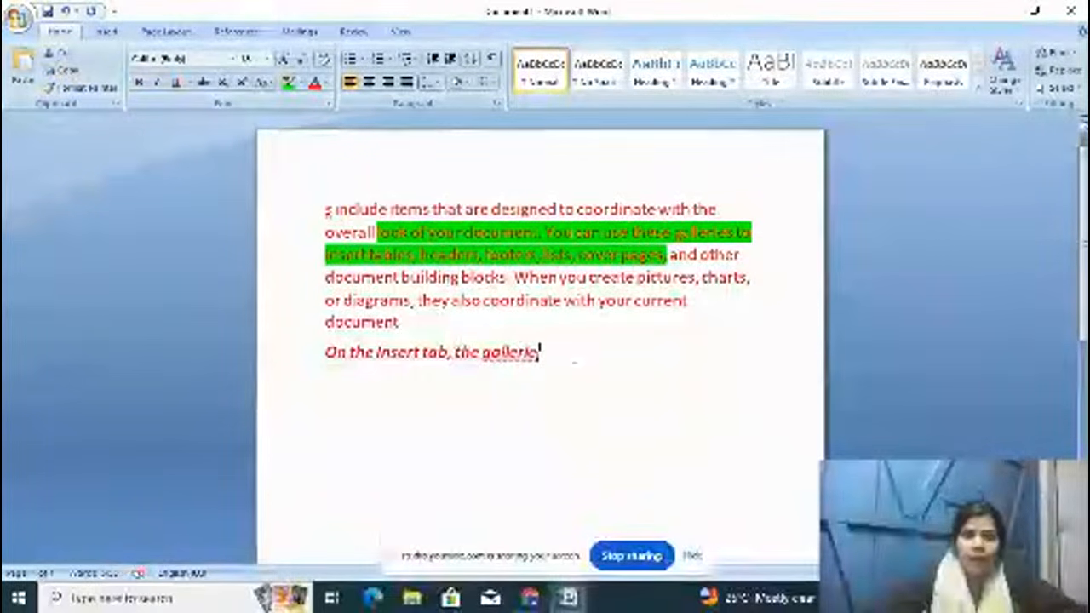
left_click(22, 69)
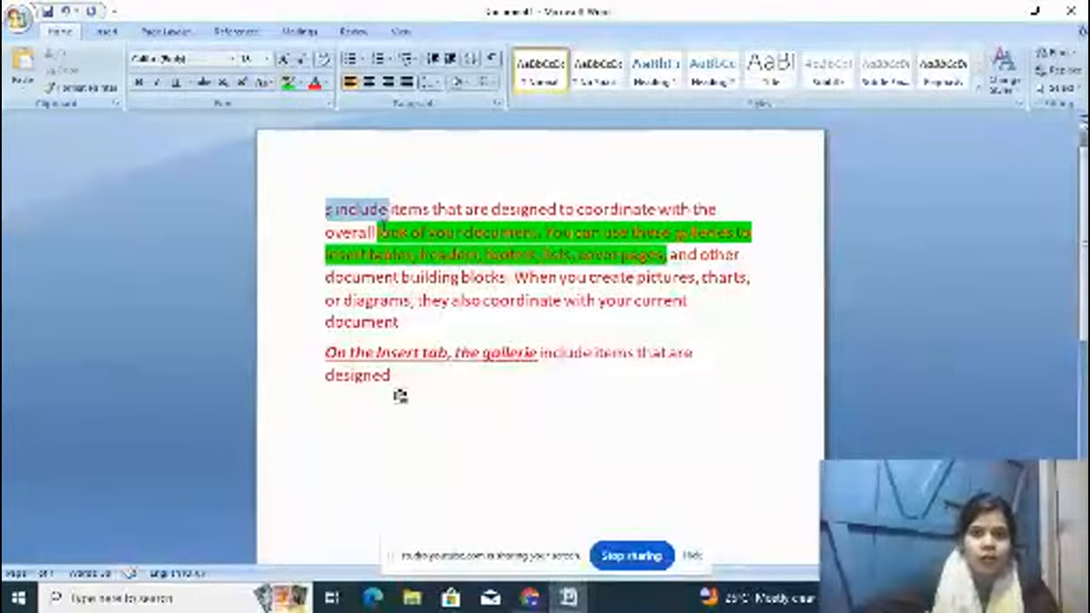
Step: Give the first paragraph a new font and larger size, then try Grow and Shrink Font
left_click_drag(327, 208, 574, 323)
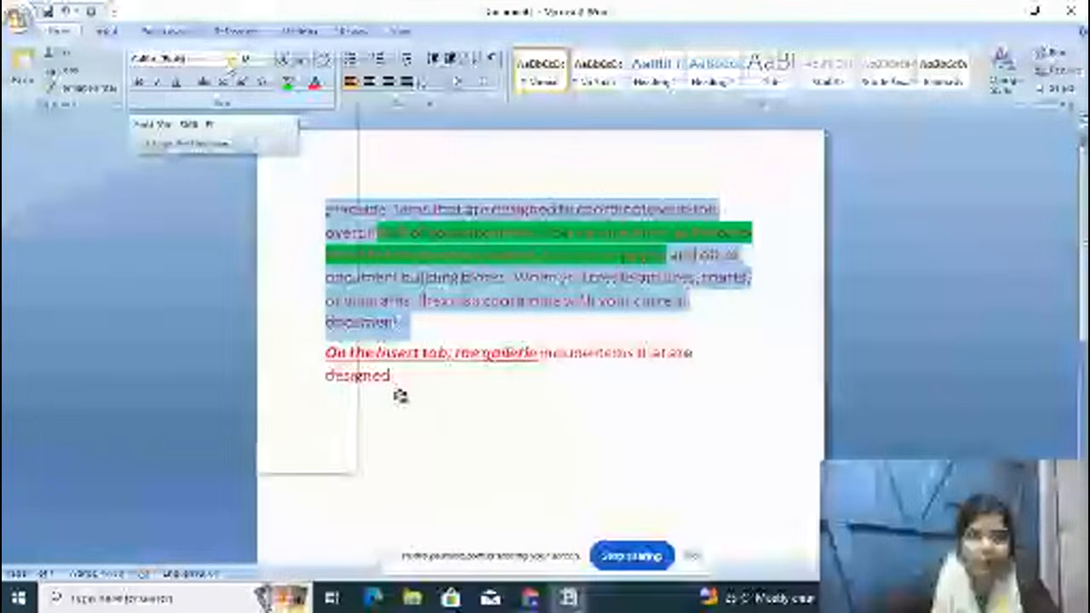
left_click(232, 58)
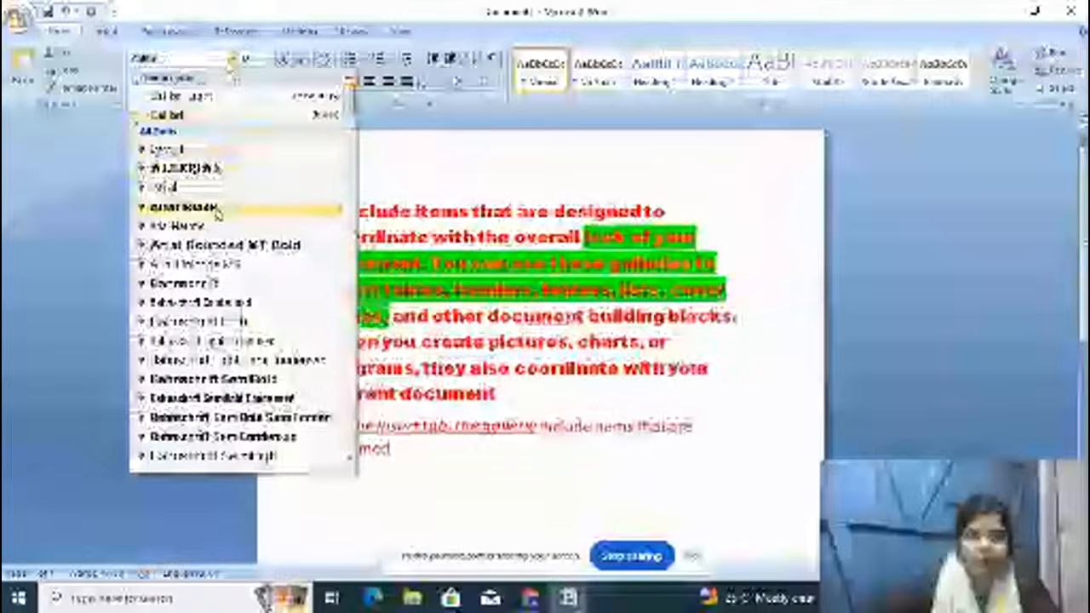
left_click(196, 264)
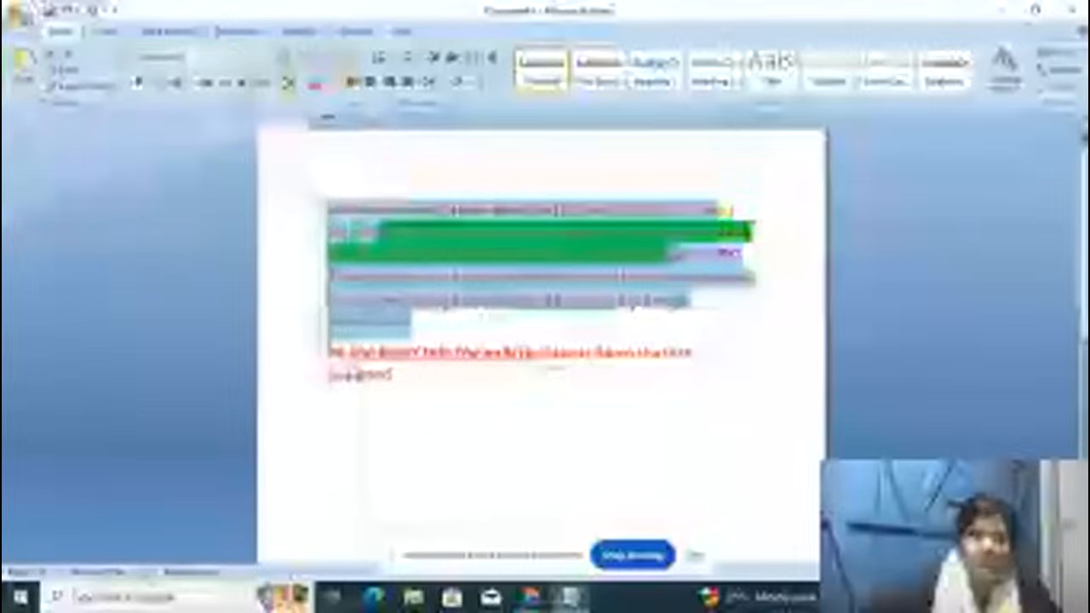
left_click(266, 58)
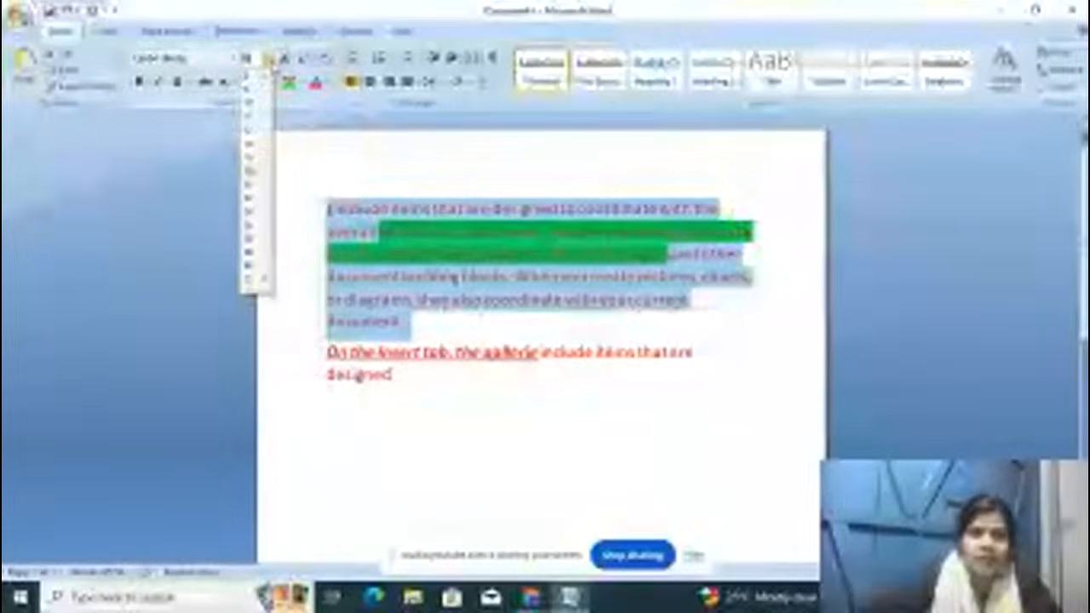
left_click(258, 200)
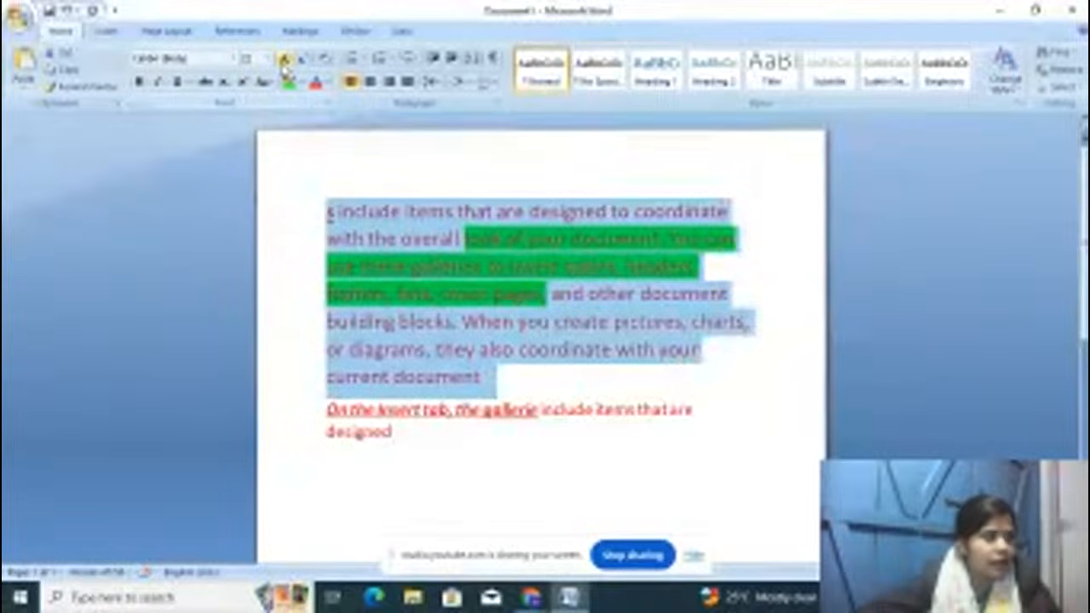
left_click(285, 60)
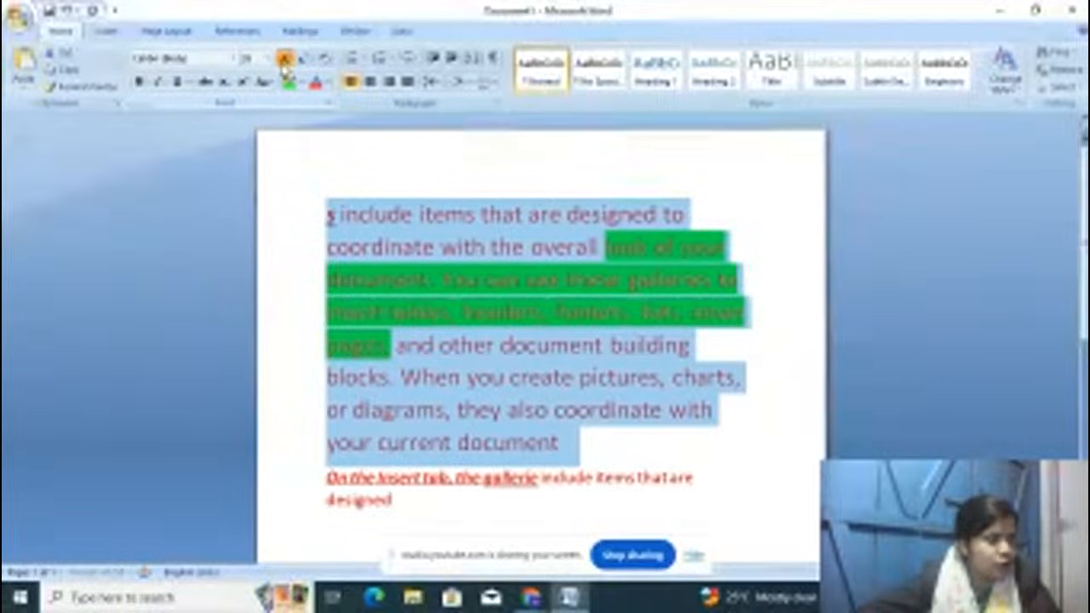
left_click(285, 60)
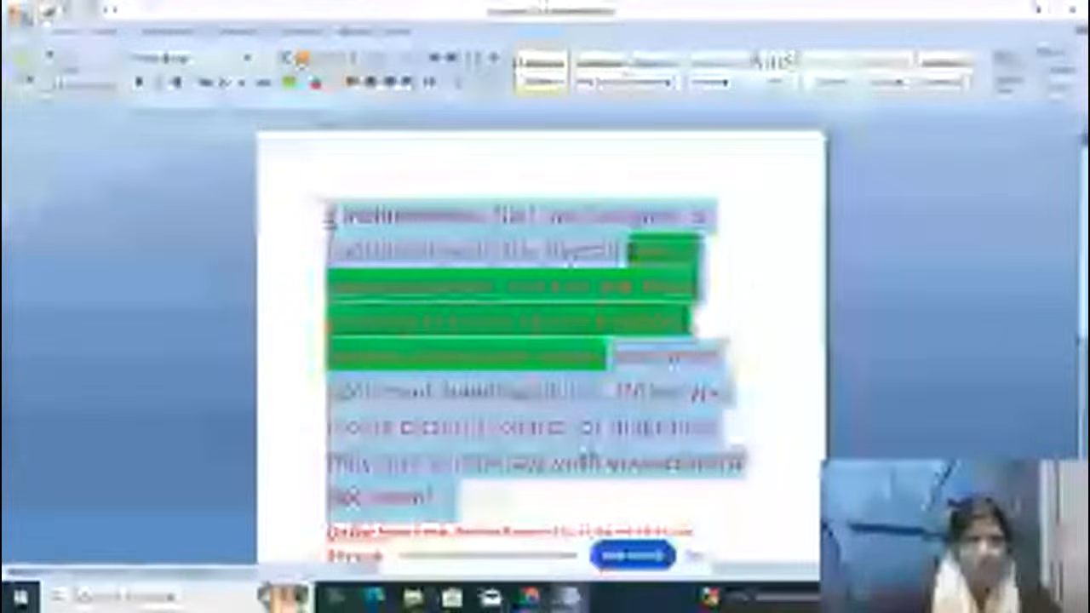
left_click(302, 58)
left_click(303, 58)
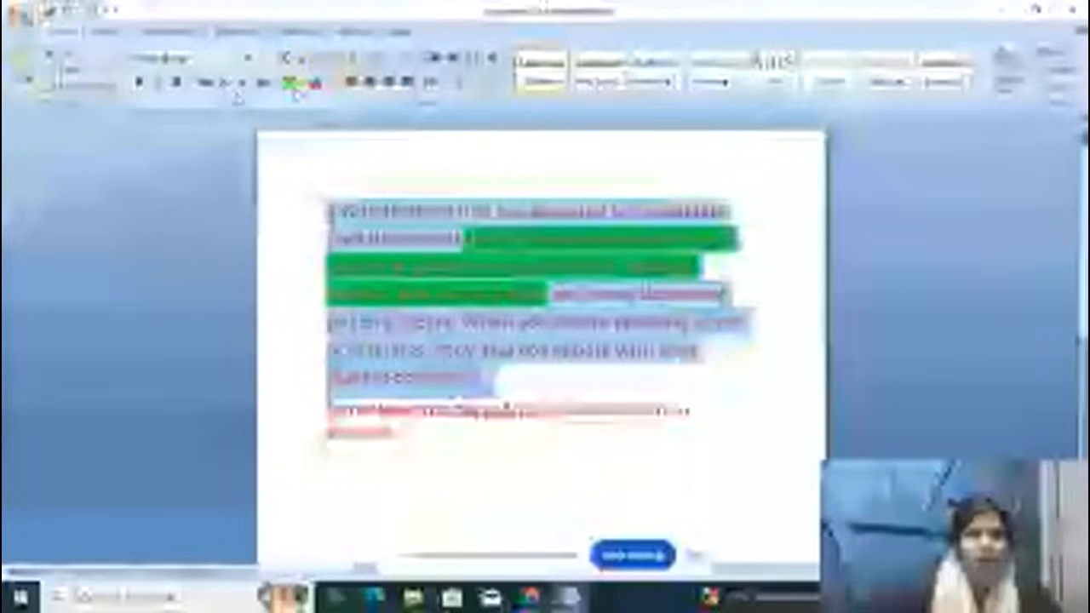
Step: Clear the page, type H2O in enlarged type, and select its 2
left_click(502, 377)
key("ctrl+a")
key("Delete")
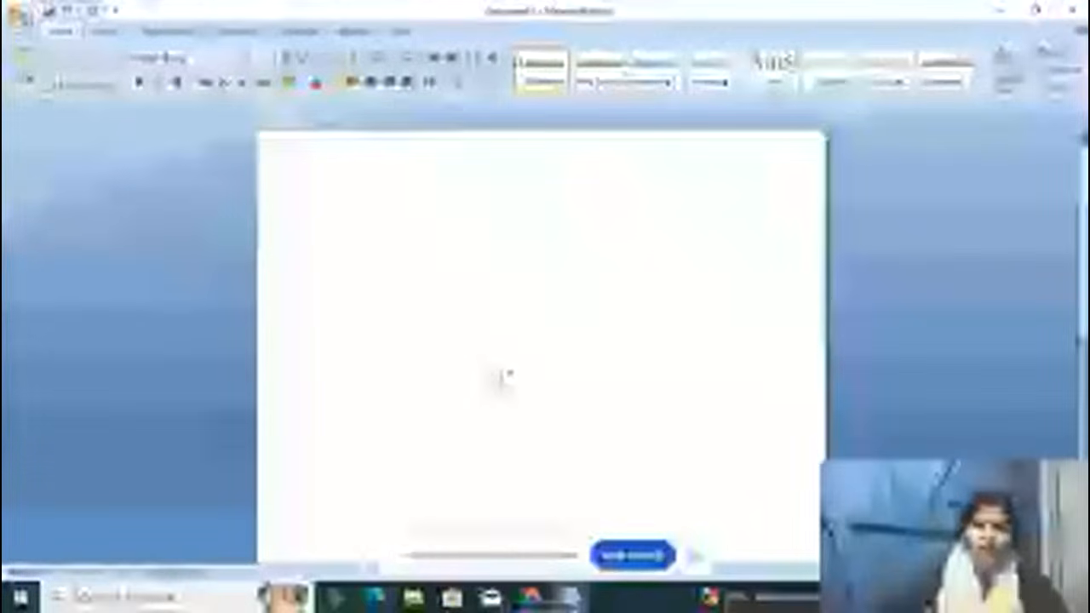
type("H2O")
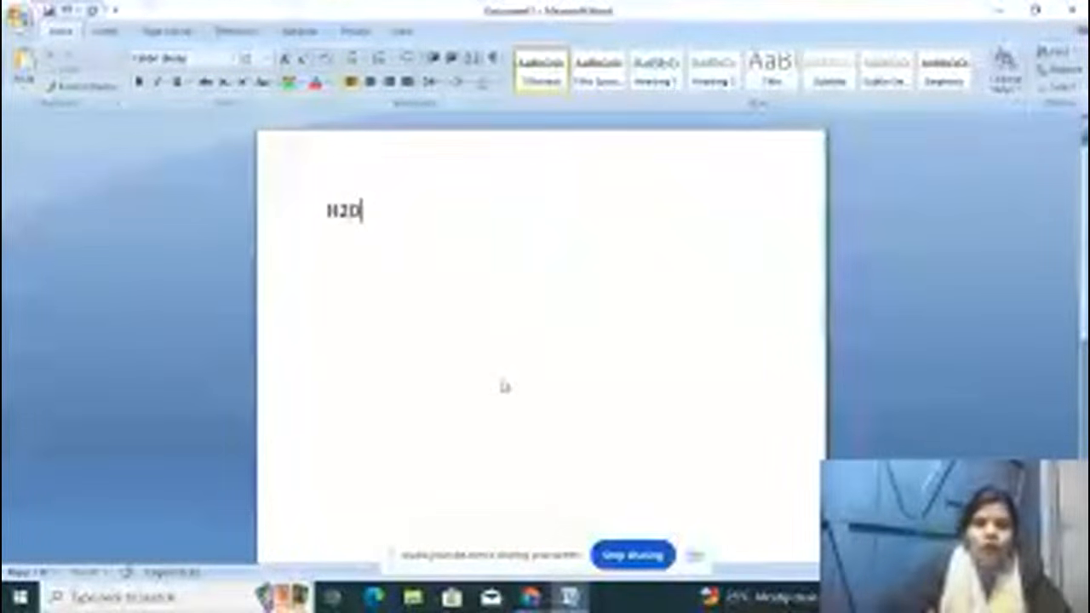
key("ctrl+a")
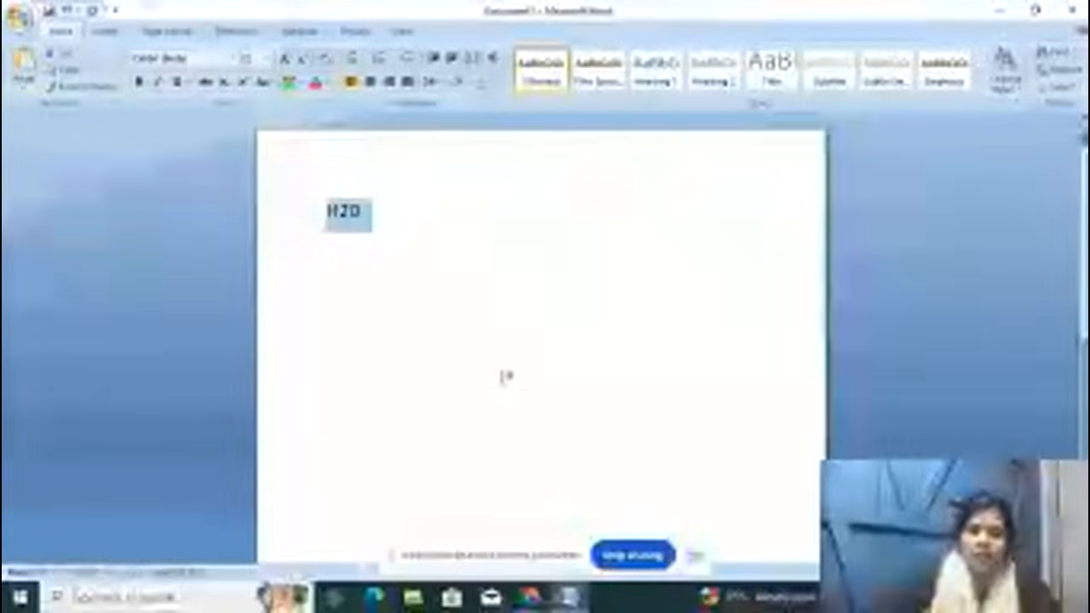
key("ctrl+shift+period")
key("ctrl+shift+period")
key("ctrl+shift+period")
key("ctrl+shift+period")
key("ctrl+shift+period")
key("ctrl+shift+period")
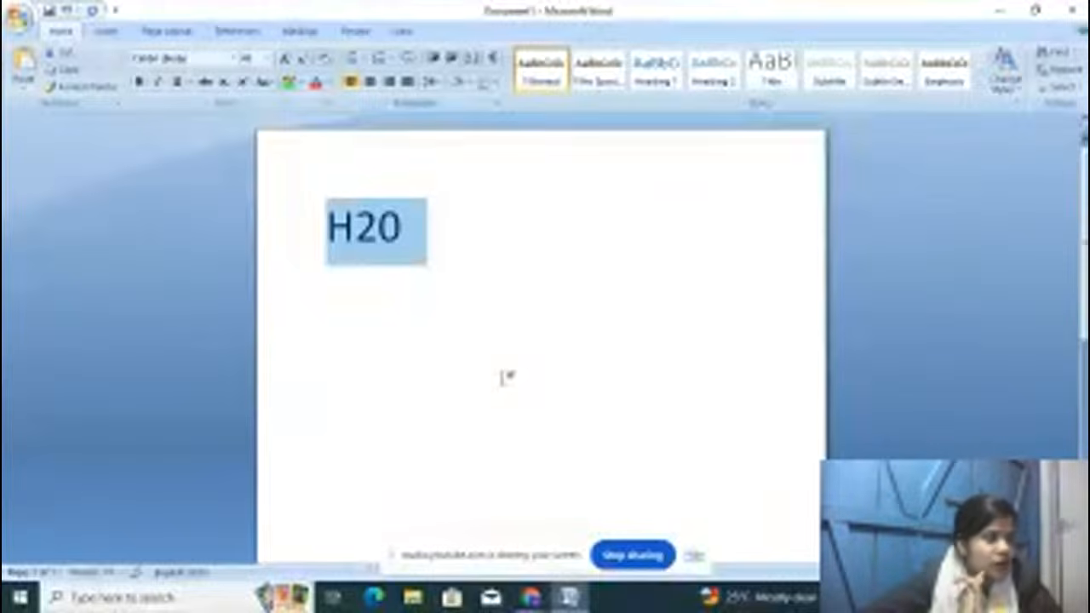
left_click(380, 230)
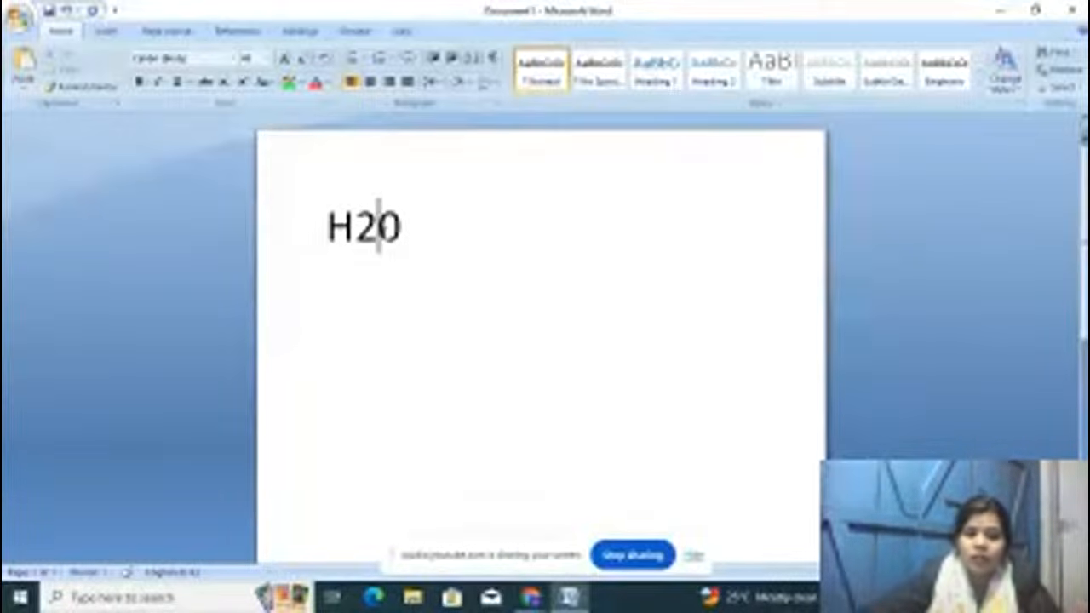
key("shift+Left")
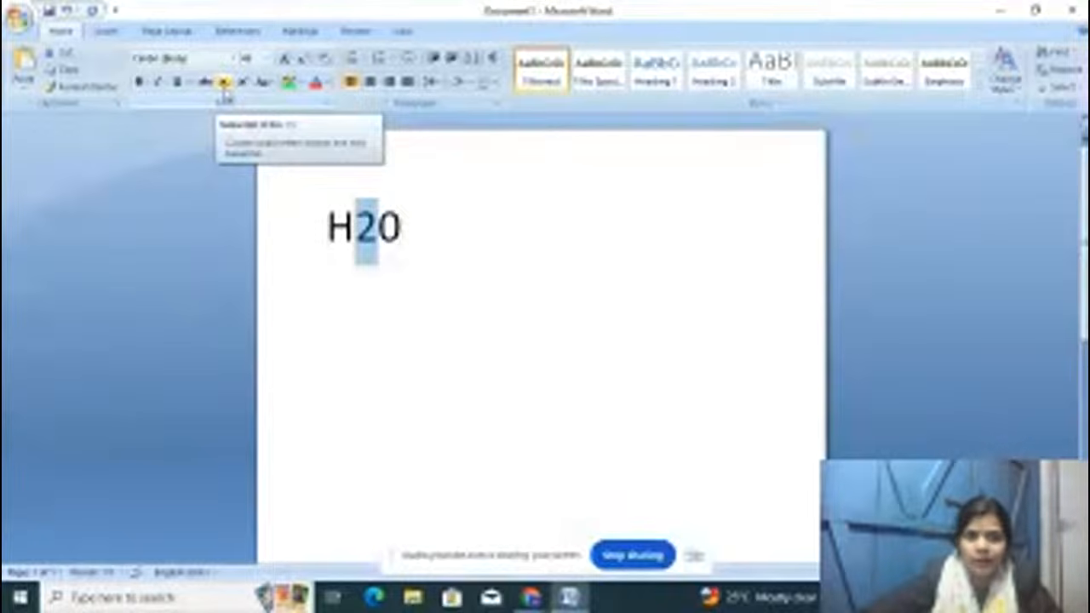
Step: Subscript the 2 in H₂O and add O with a superscript 2
left_click(224, 82)
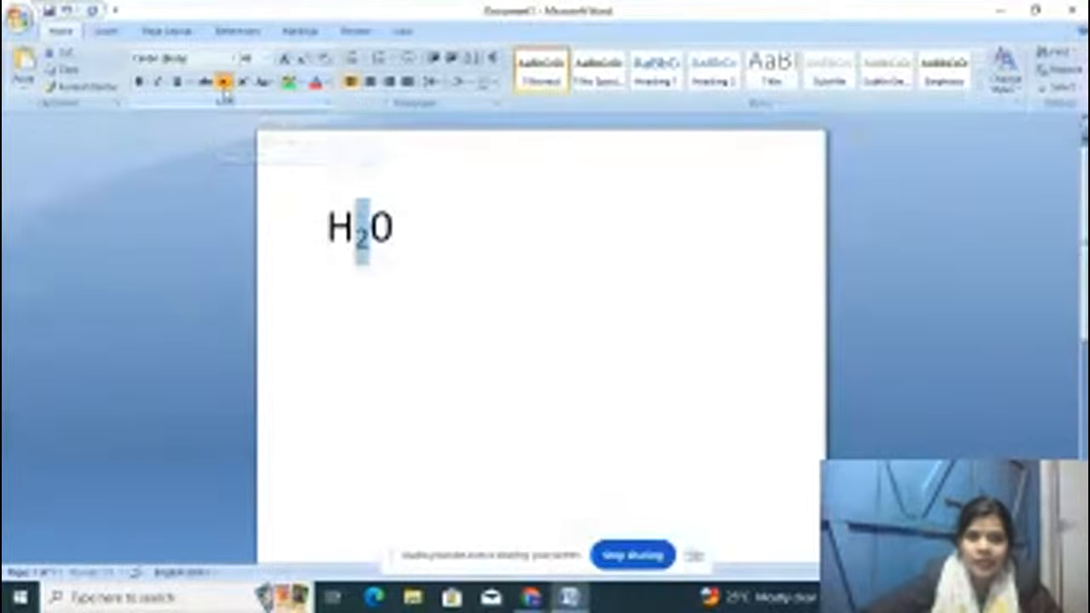
left_click(452, 217)
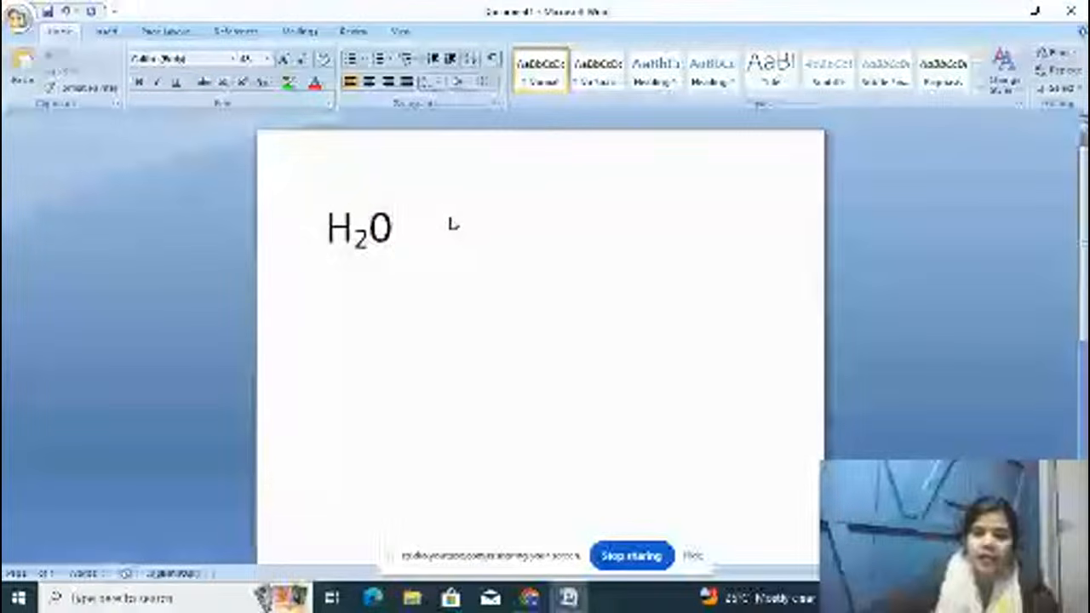
type("O2")
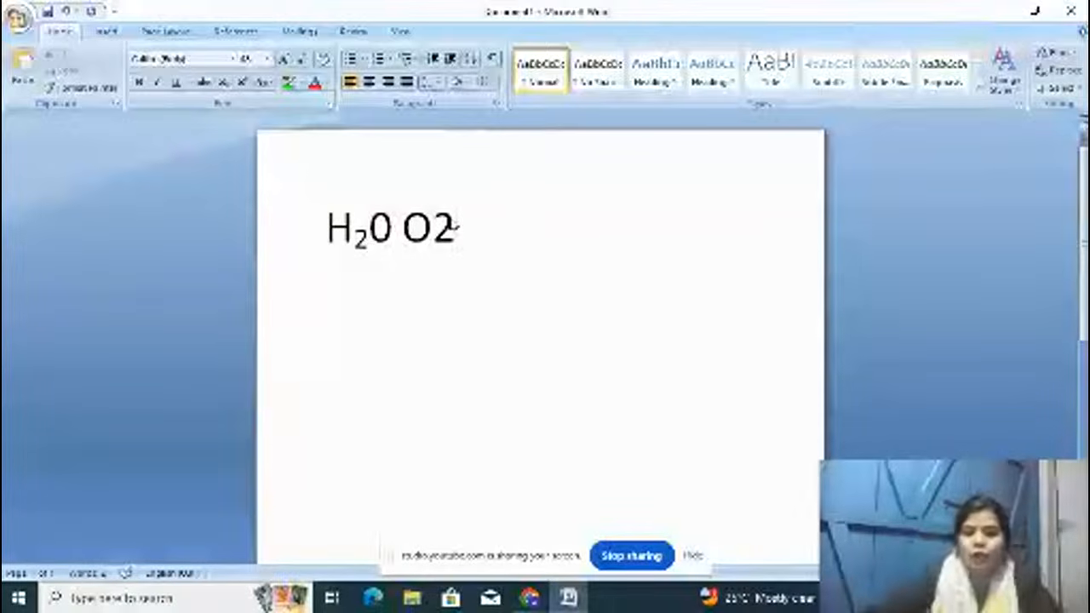
key("shift+Left")
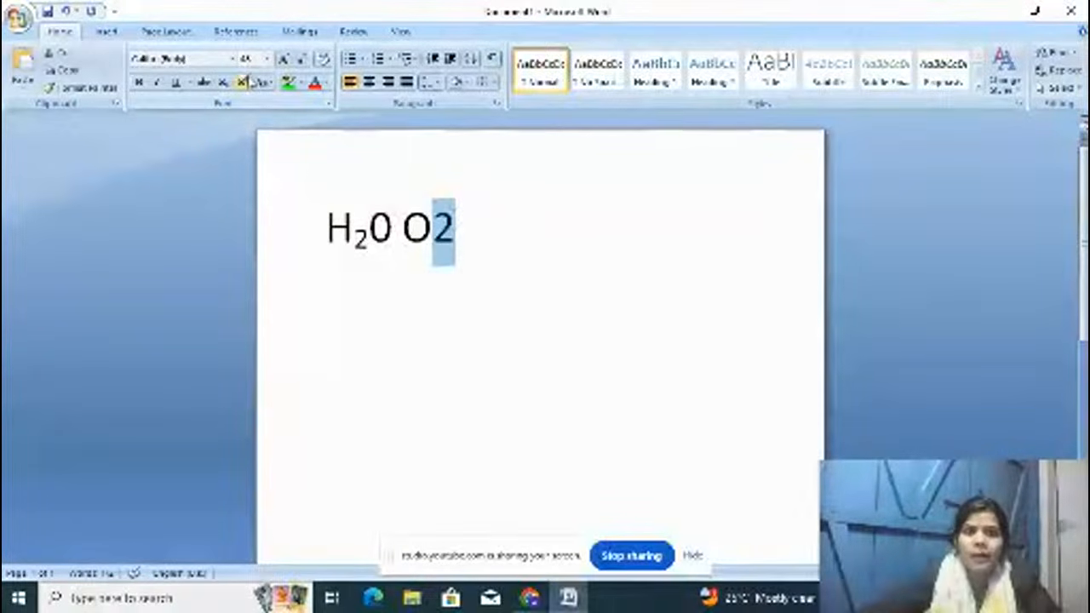
left_click(241, 82)
left_click(535, 238)
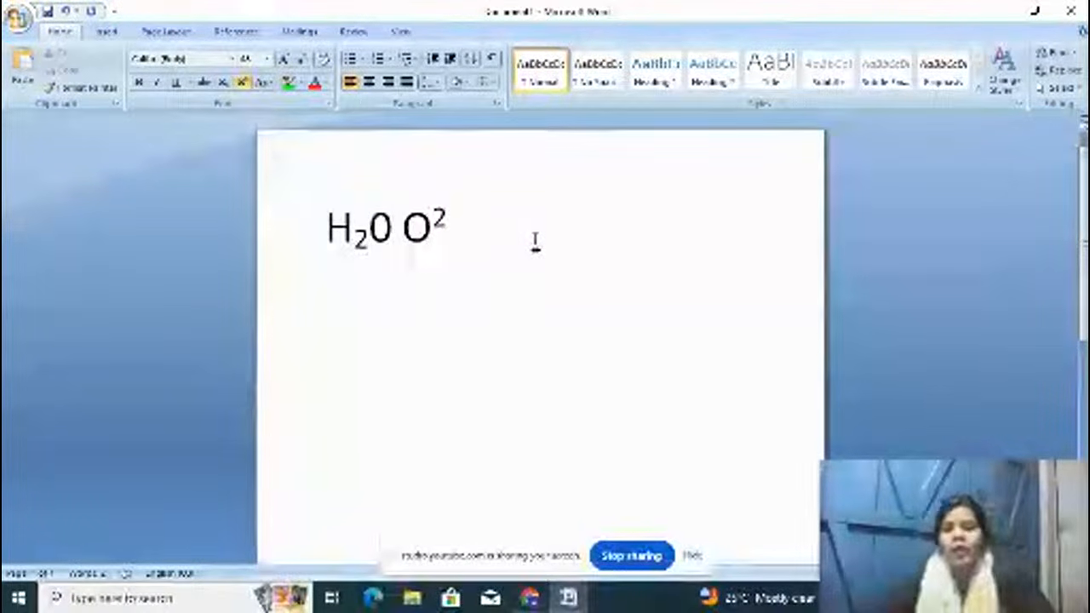
Step: Type and remove trial letters GFGF, add HB in normal text, then clear the page
type("GFGF")
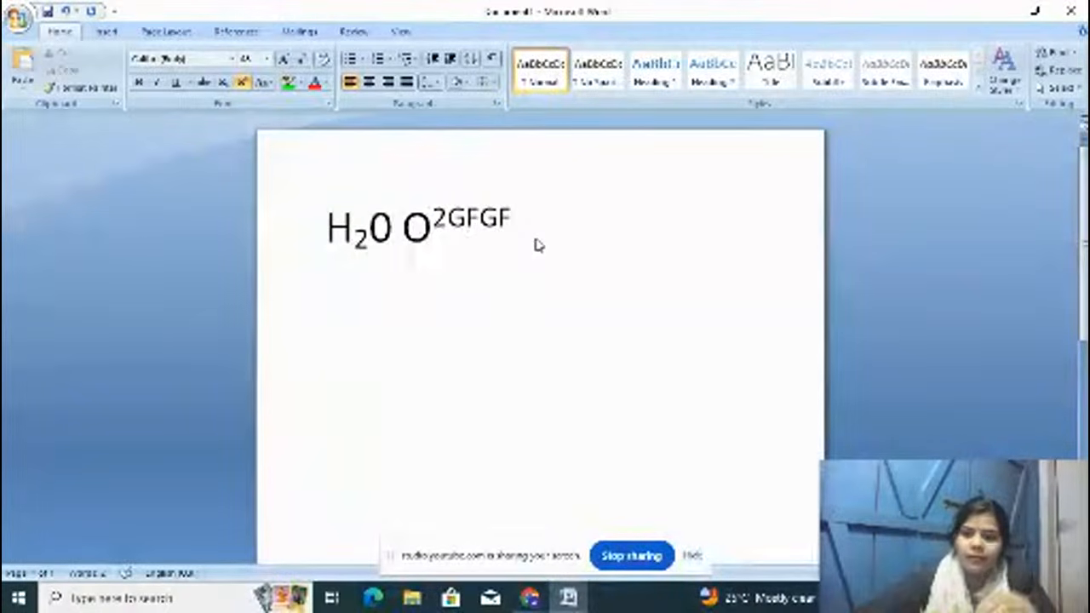
key("BackSpace")
key("BackSpace")
key("BackSpace")
key("BackSpace")
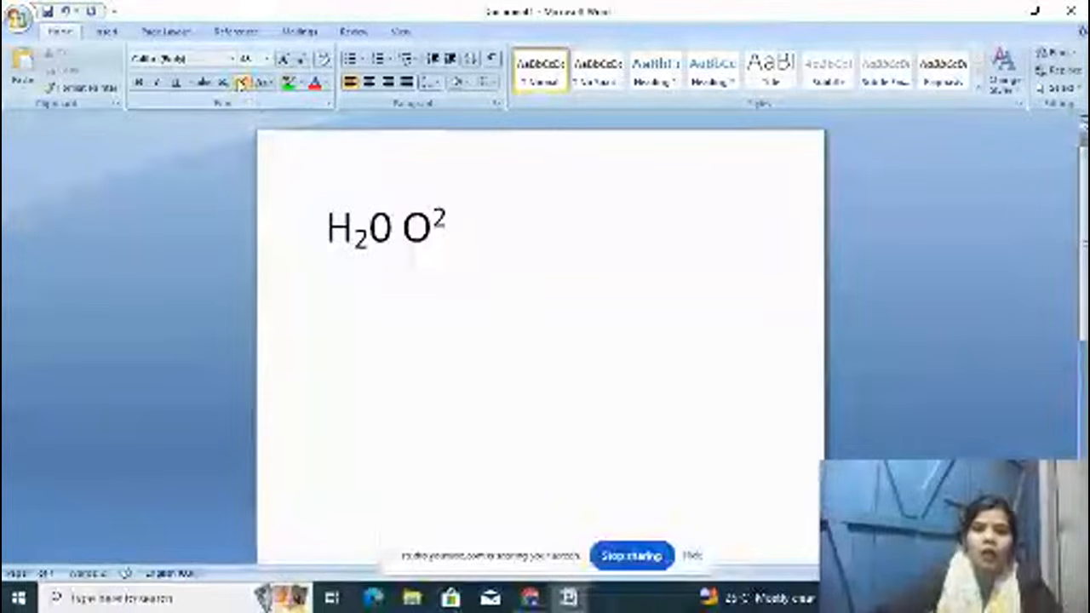
left_click(242, 82)
type("HB")
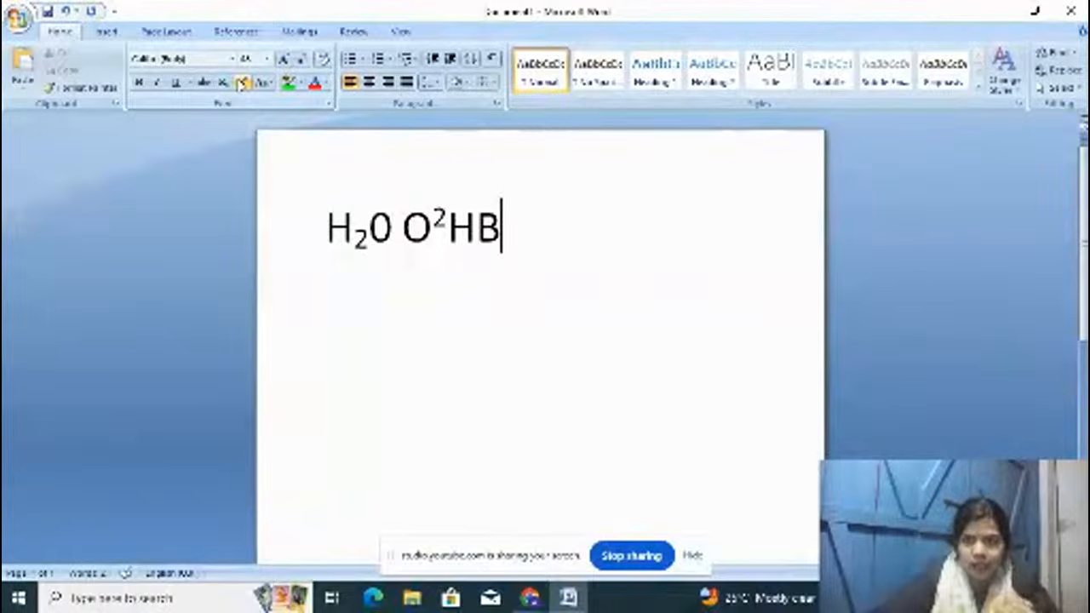
key("ctrl+a")
key("Delete")
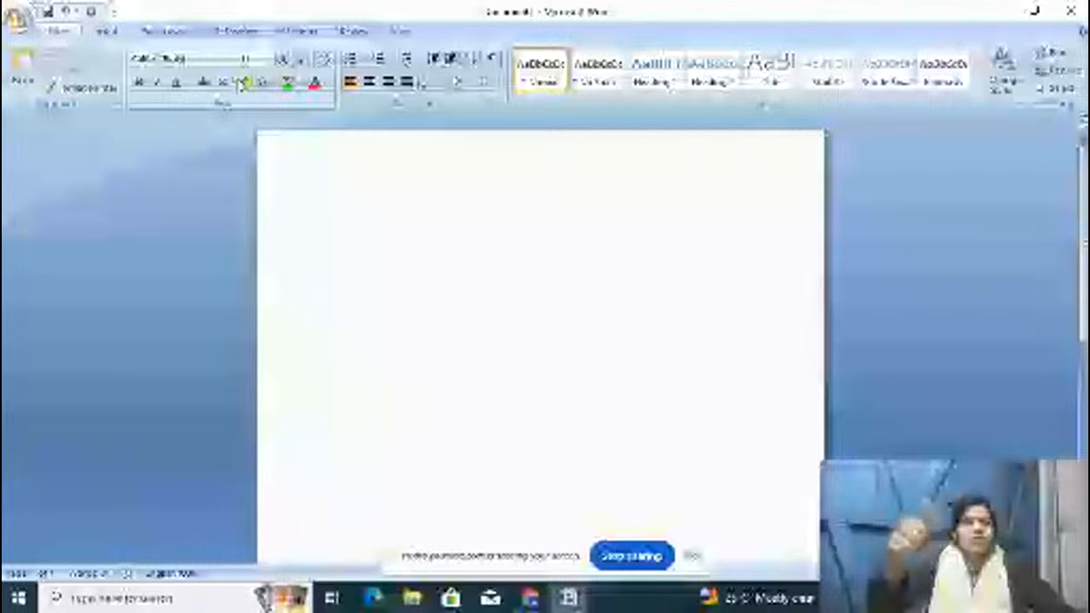
Step: Type the sentence, paste it into ten lines reading RAM IS GOOD GIRL, and enlarge everything to 18 pt
type("RAM IS GOOD BOY")
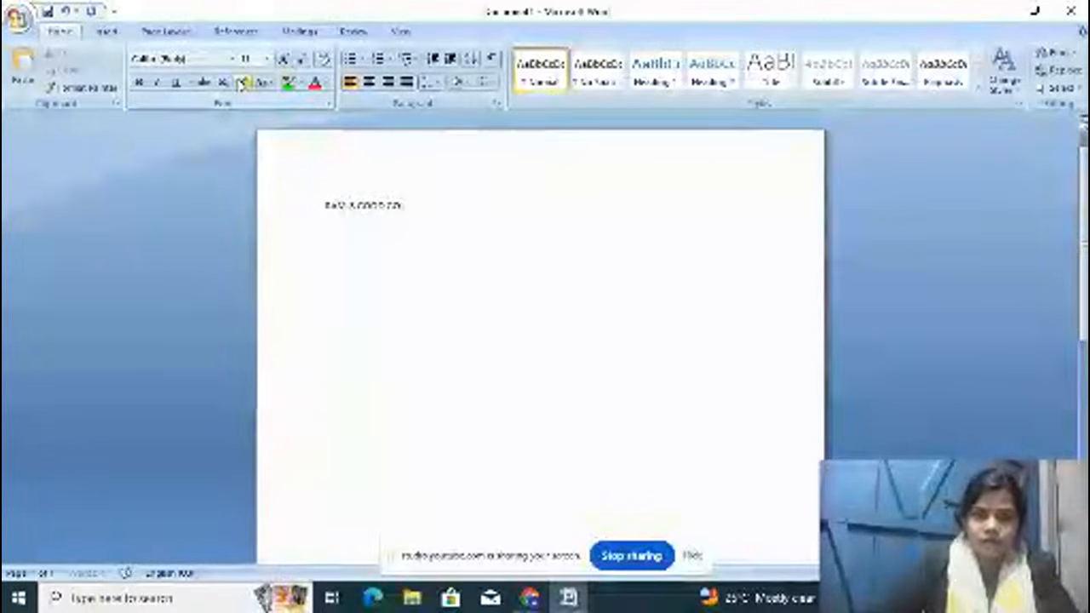
key("BackSpace")
type("OY")
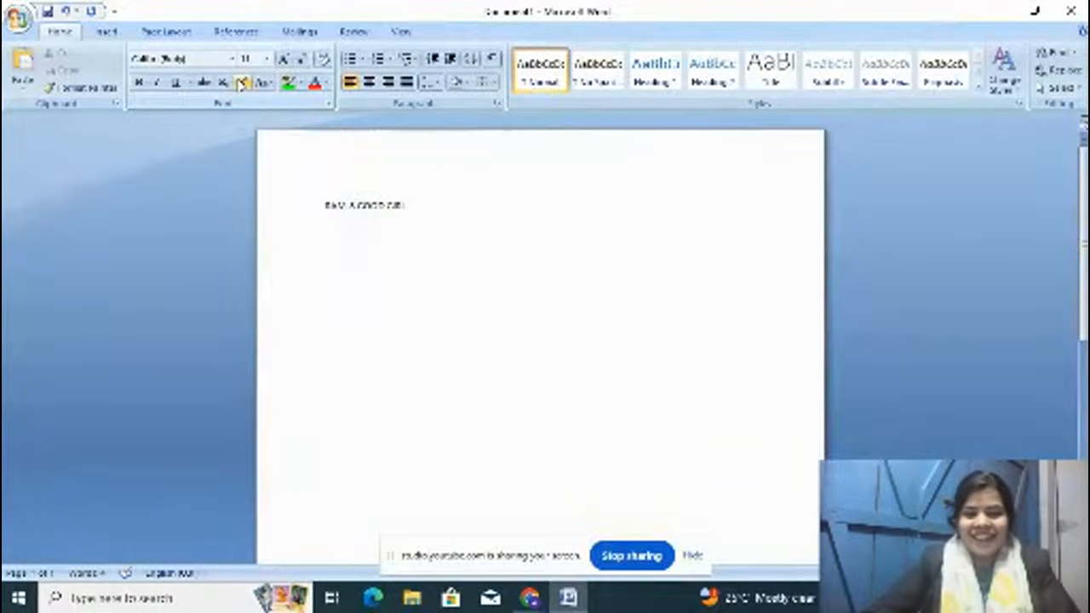
key("ctrl+a")
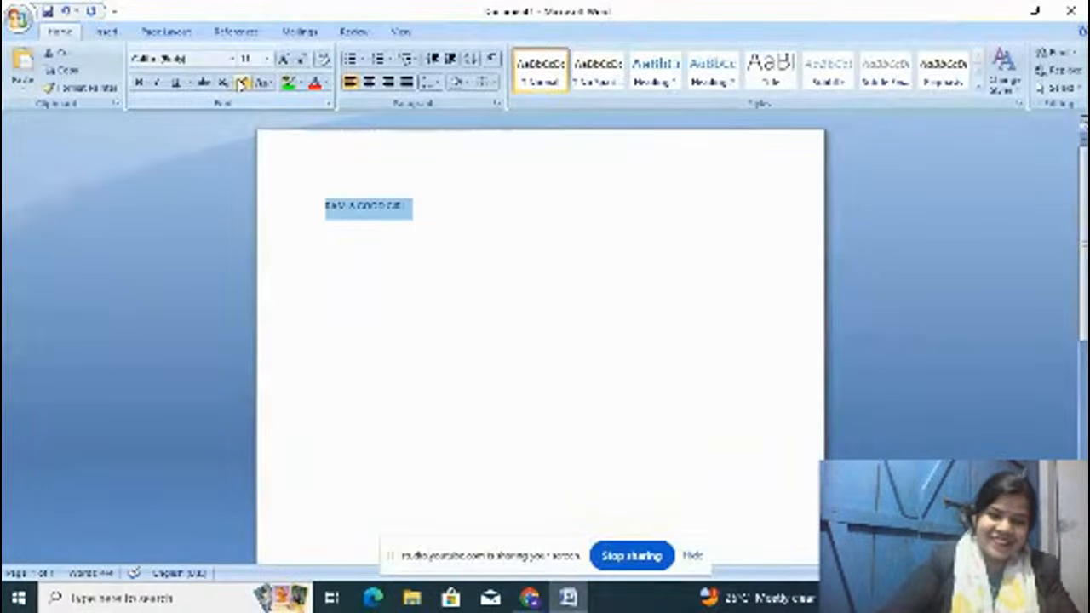
key("ctrl+c")
key("ctrl+v")
key("ctrl+v")
key("ctrl+v")
key("ctrl+v")
key("ctrl+v")
key("ctrl+v")
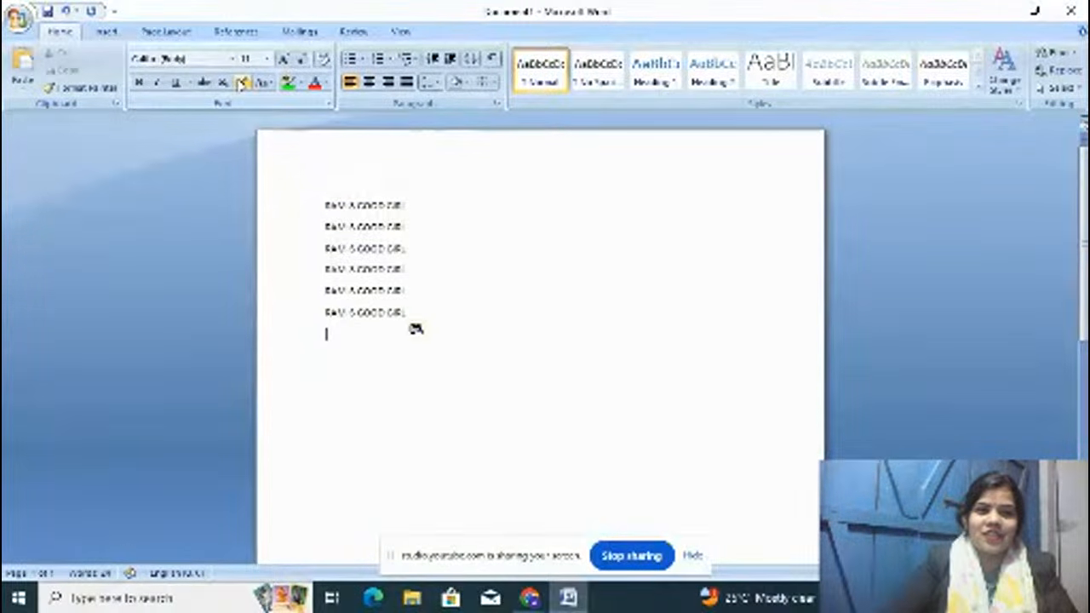
key("ctrl+v")
key("ctrl+v")
key("ctrl+v")
key("ctrl+v")
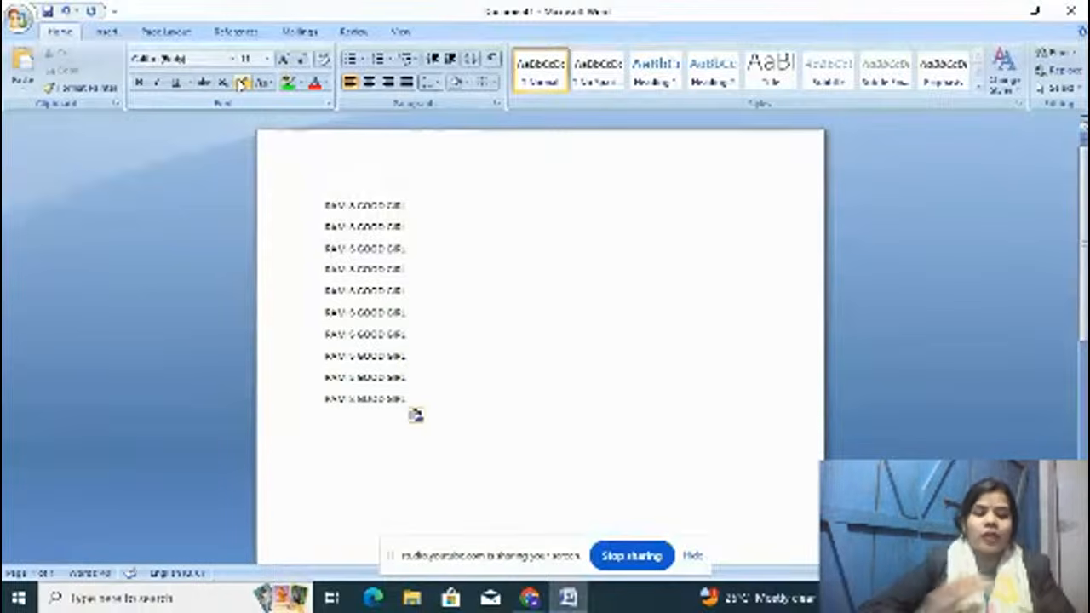
key("ctrl+a")
key("ctrl+shift+period")
key("ctrl+shift+period")
key("ctrl+shift+period")
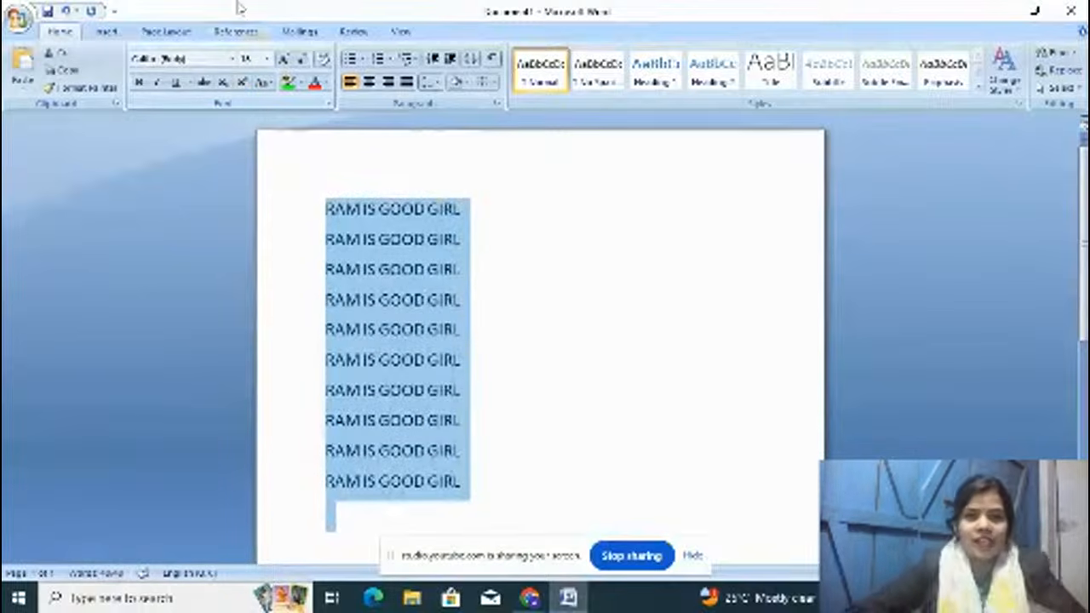
left_click(461, 175)
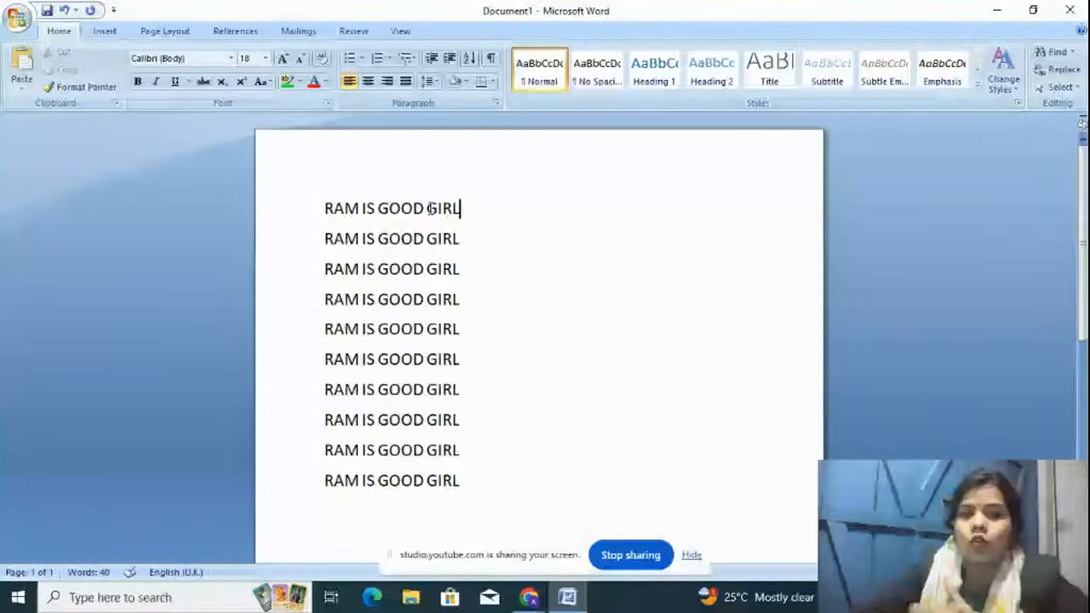
Step: Select GIRL on line 1 and enter BOY as its replacement in Find and Replace
key("shift+Left")
key("shift+Left")
key("shift+Left")
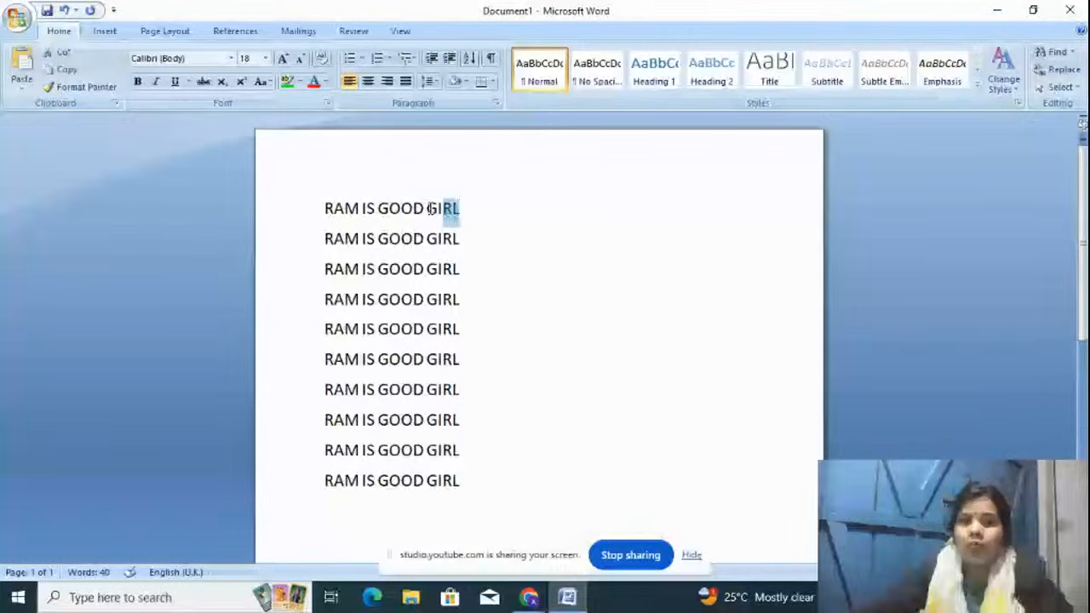
key("shift+Left")
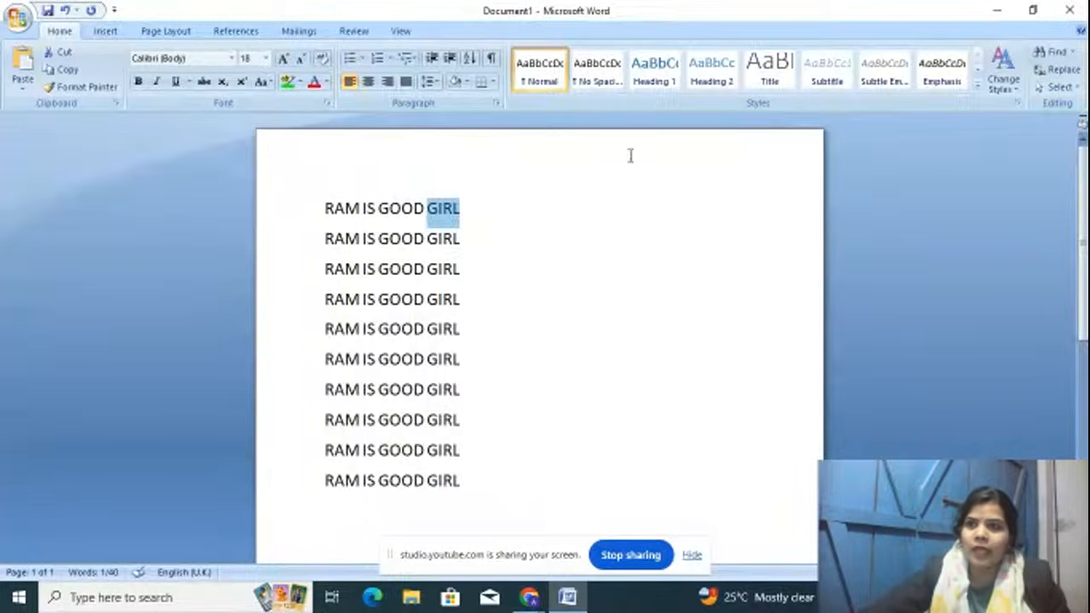
left_click(1061, 76)
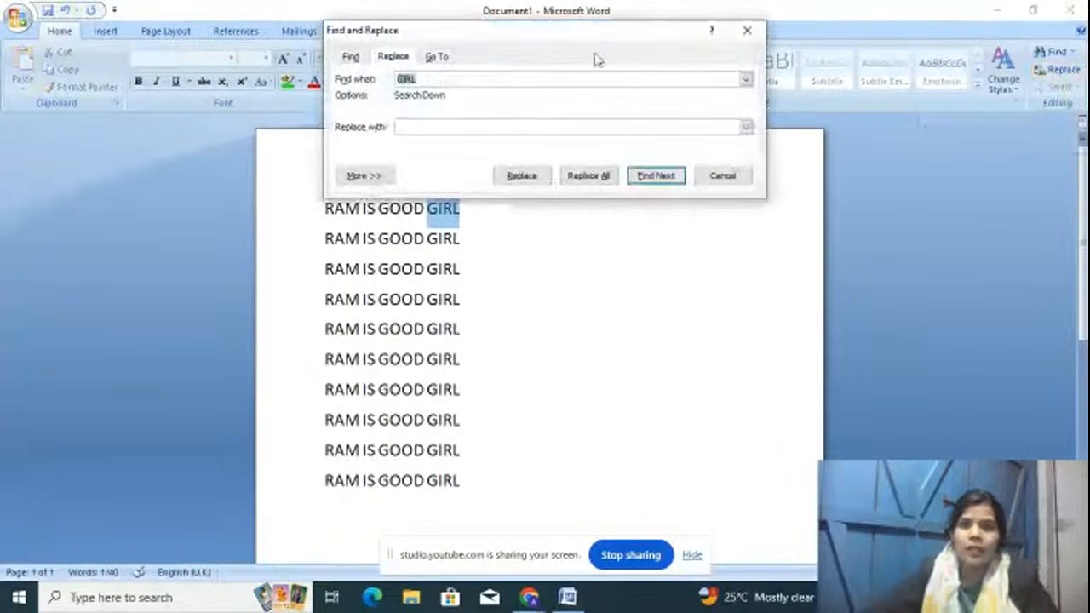
left_click_drag(601, 39, 837, 128)
left_click(707, 168)
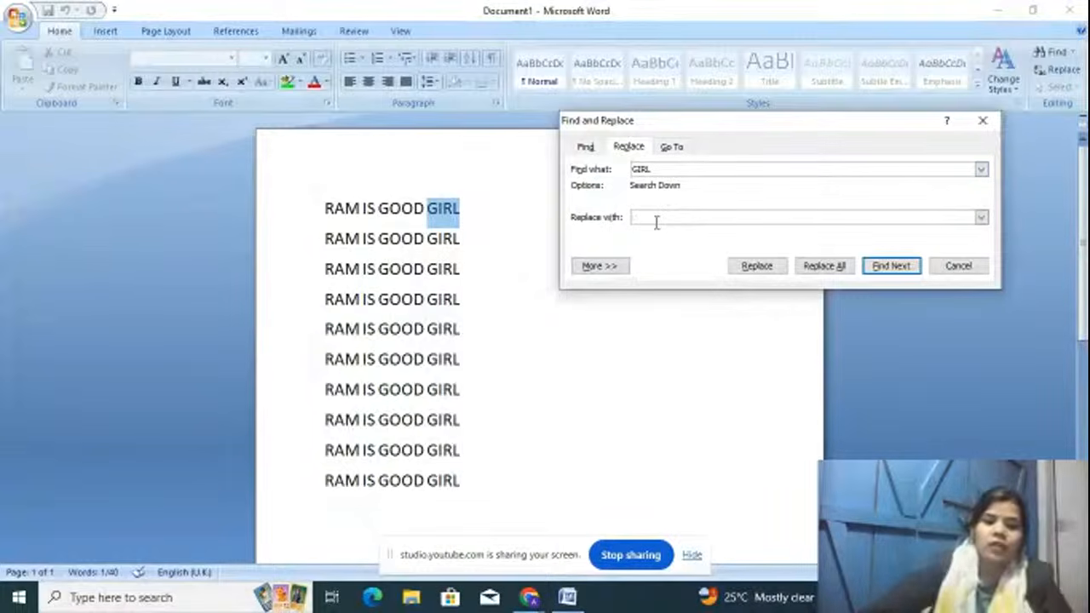
type("B")
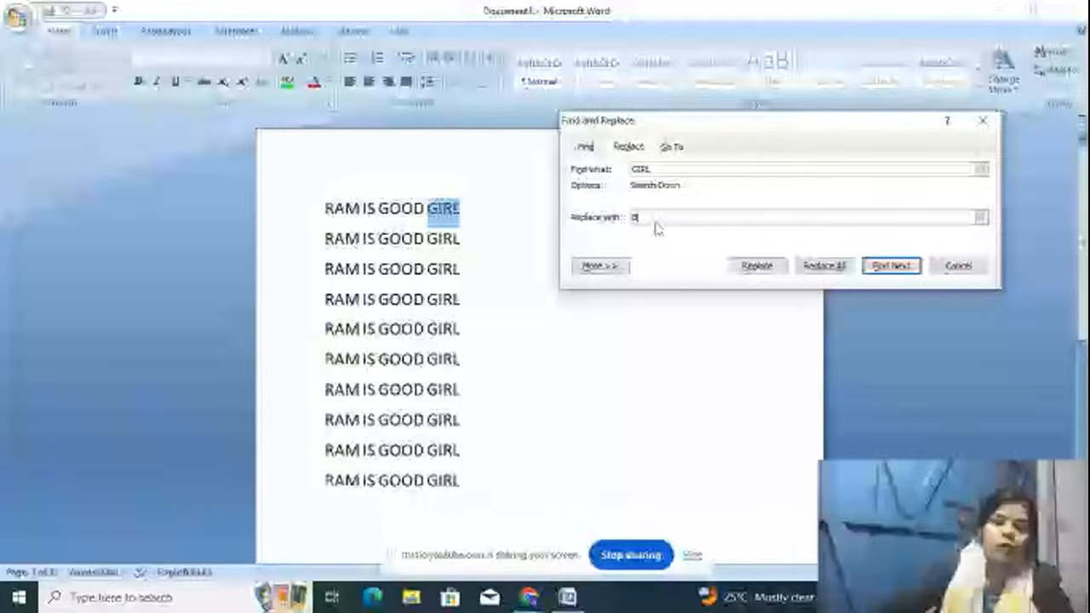
type("OY")
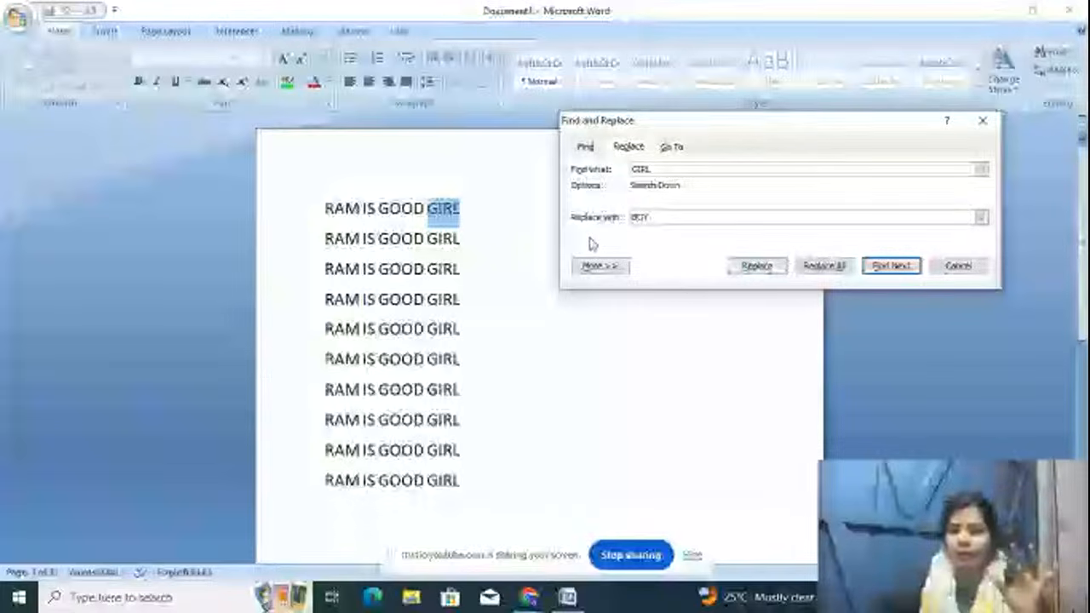
Step: Replace every GIRL with BOY using Replace and Replace All, then close the dialog
left_click(777, 274)
left_click(778, 276)
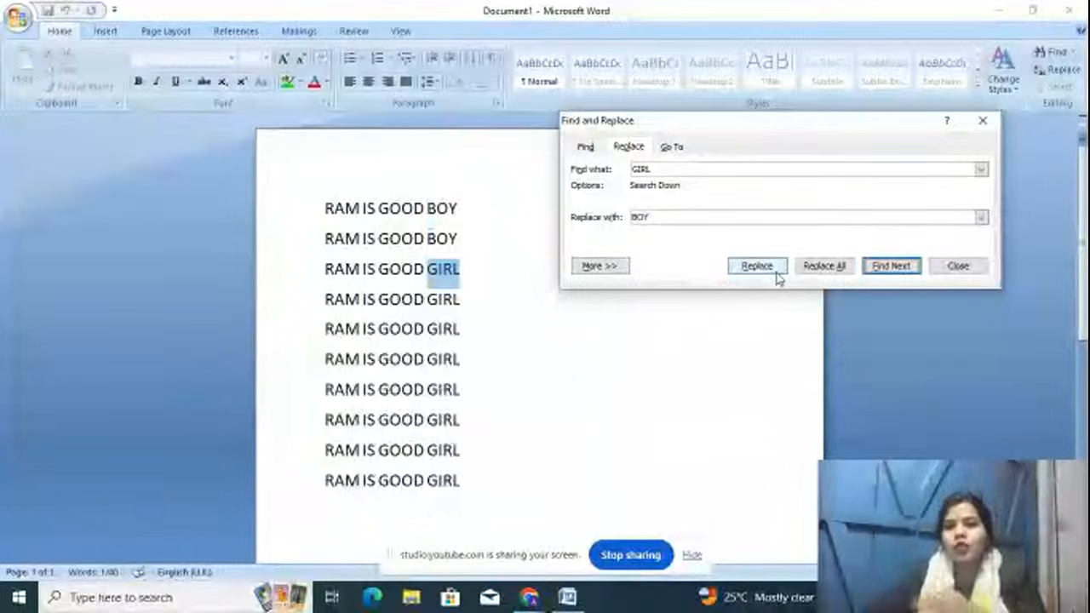
left_click(837, 265)
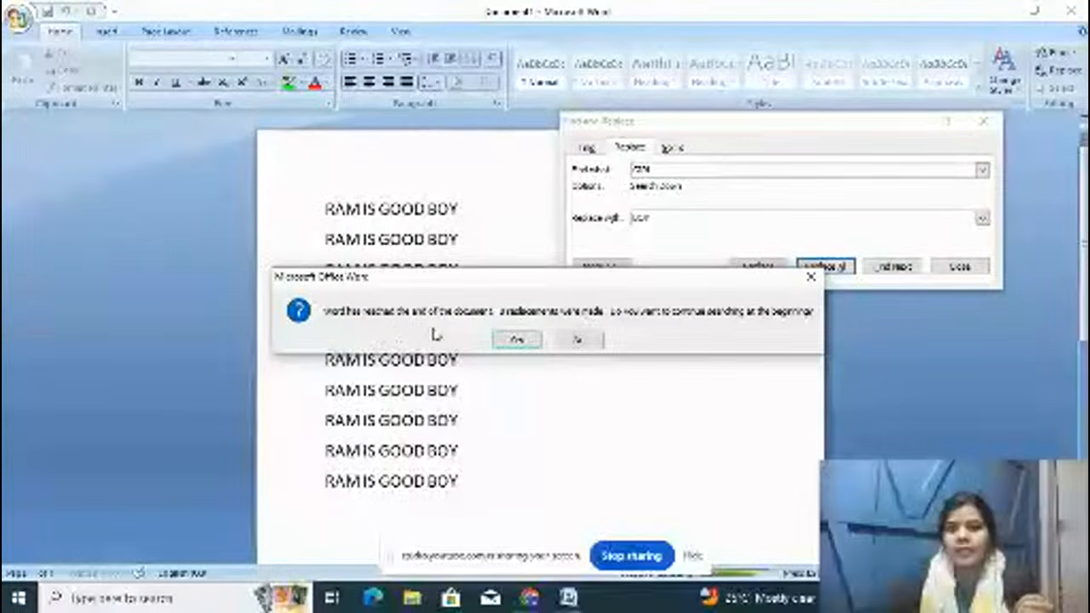
left_click(521, 342)
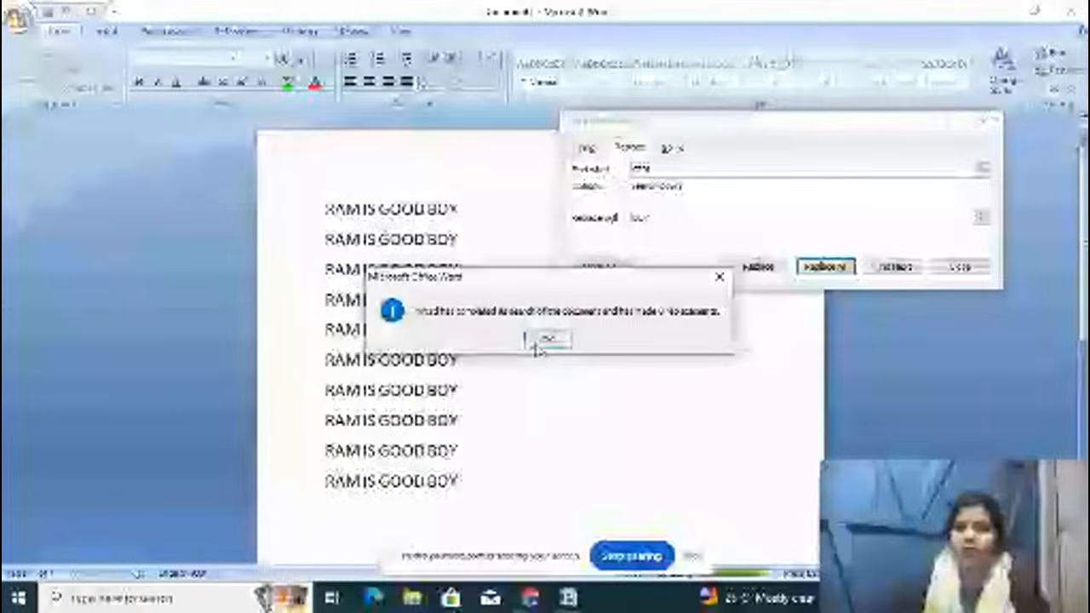
left_click(537, 343)
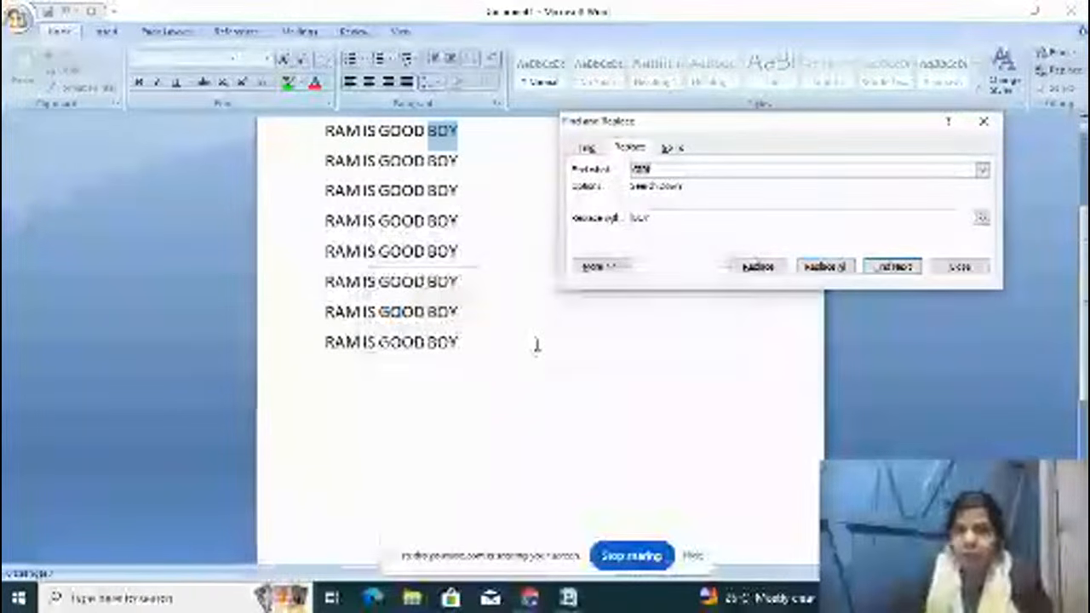
left_click(961, 266)
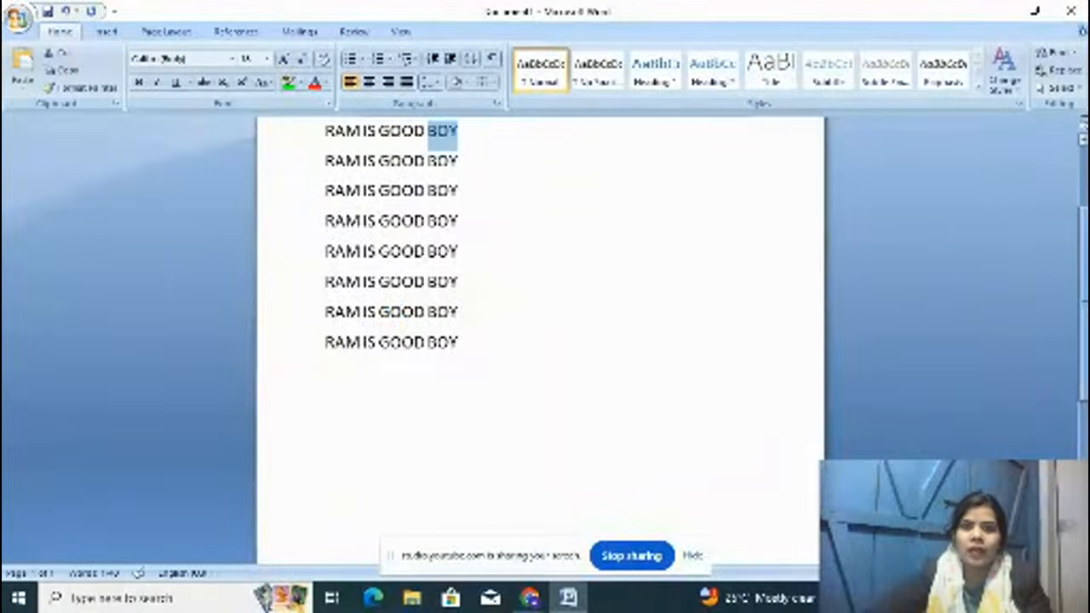
scroll(655, 342, "up", 2)
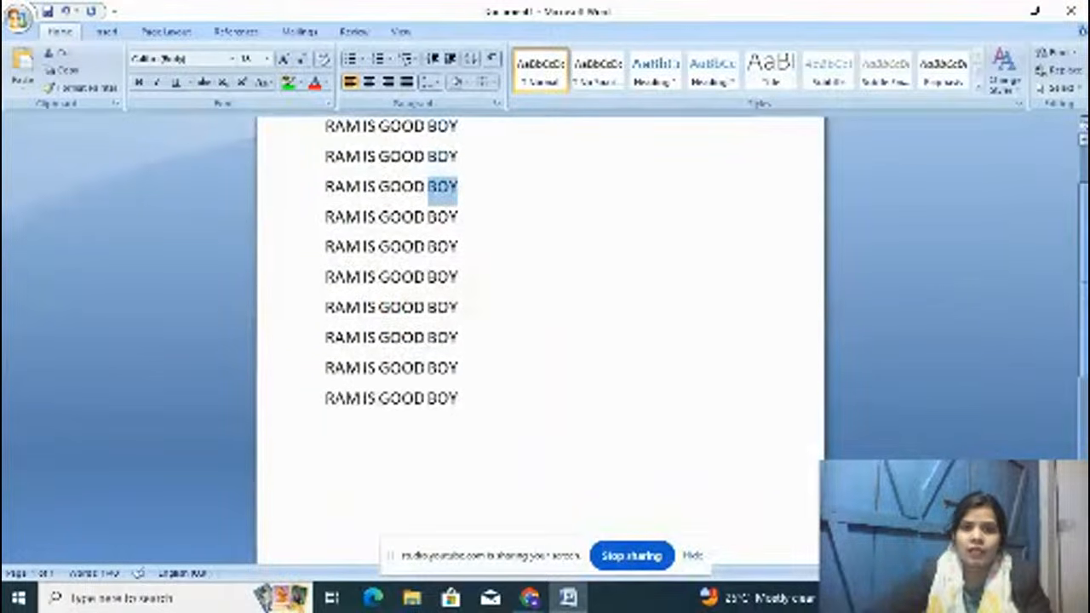
Step: Append 'RAHUL IS GOOD BOY' to the end of the first line
left_click(654, 344)
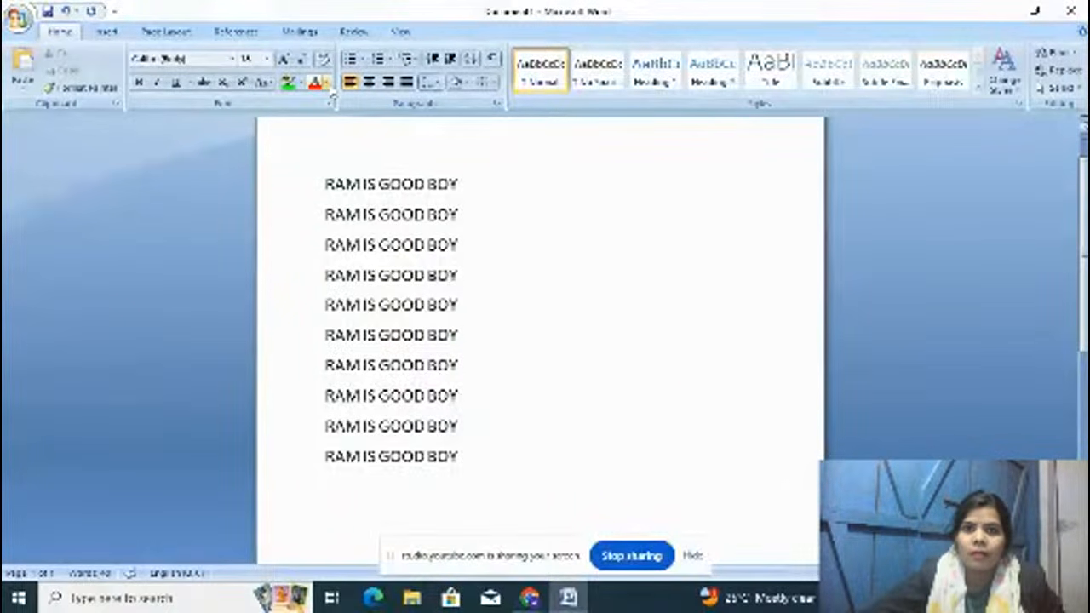
left_click(472, 169)
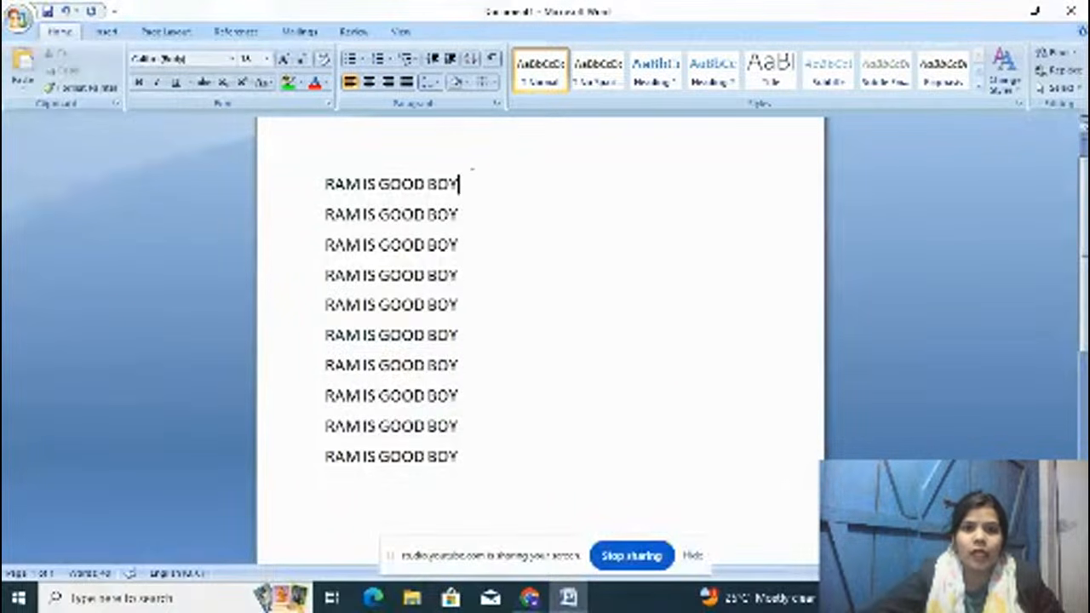
type("RAM I")
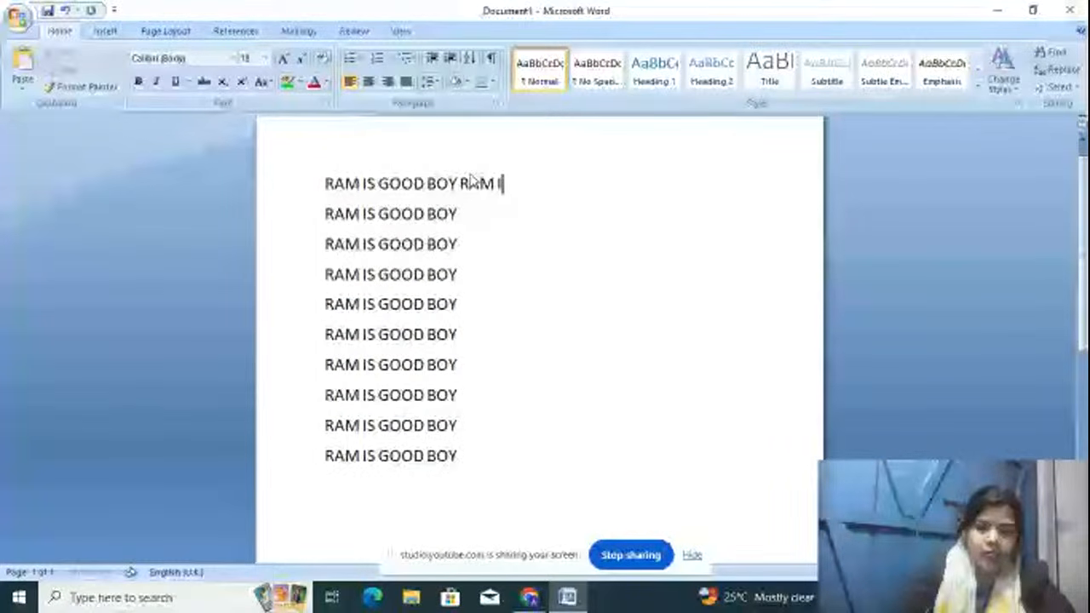
key("BackSpace")
key("BackSpace")
key("BackSpace")
type("HUL IS G")
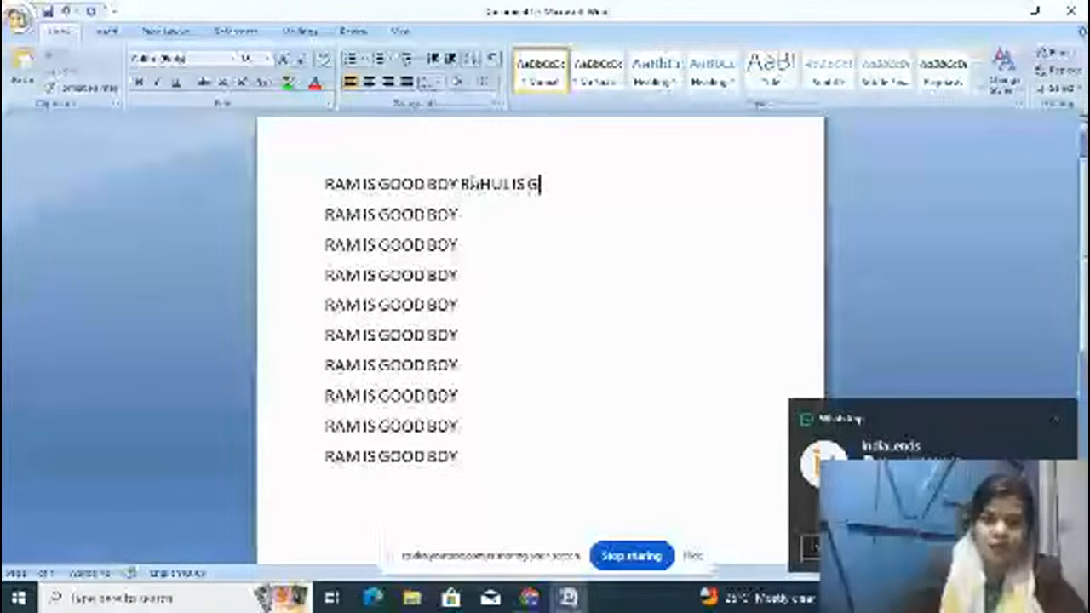
type("OOD BOY")
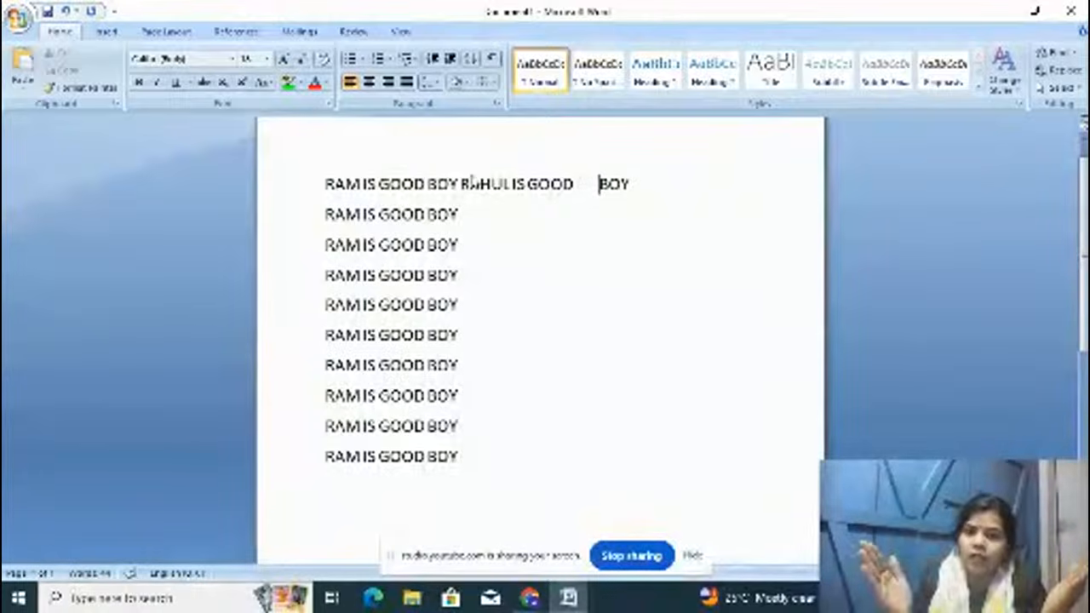
Step: Add a new line 'HBBHCFGHFG' after line 1 and select all the text
left_click(631, 183)
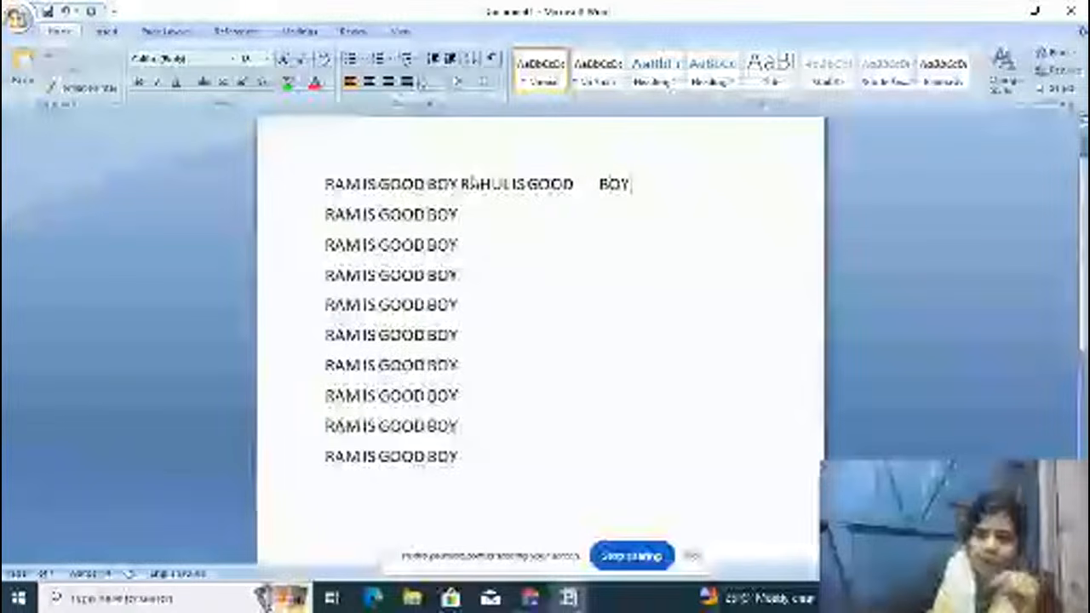
key("Return")
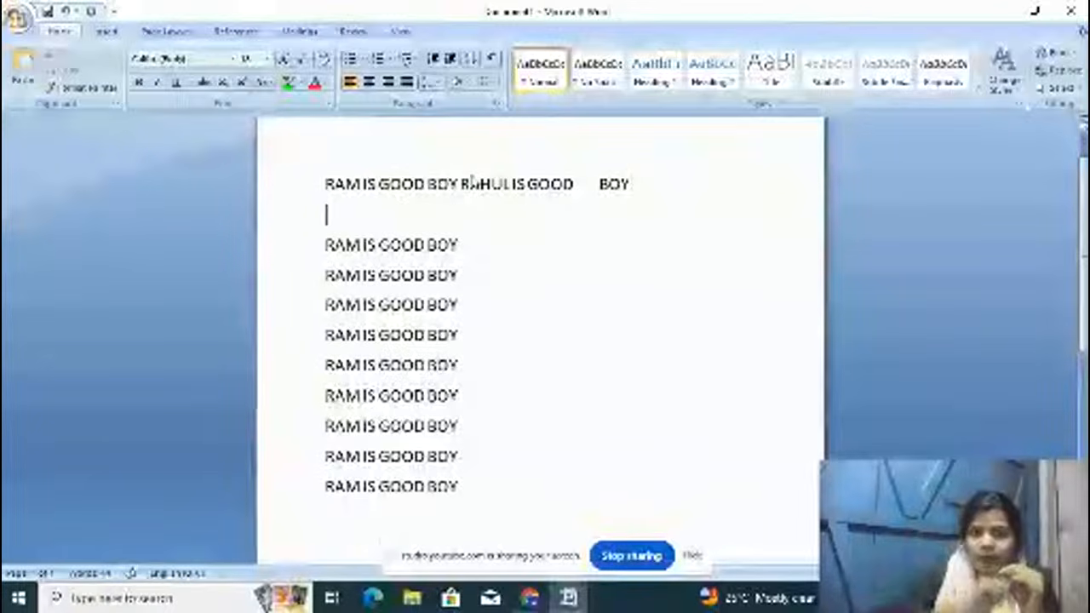
type("H BBH")
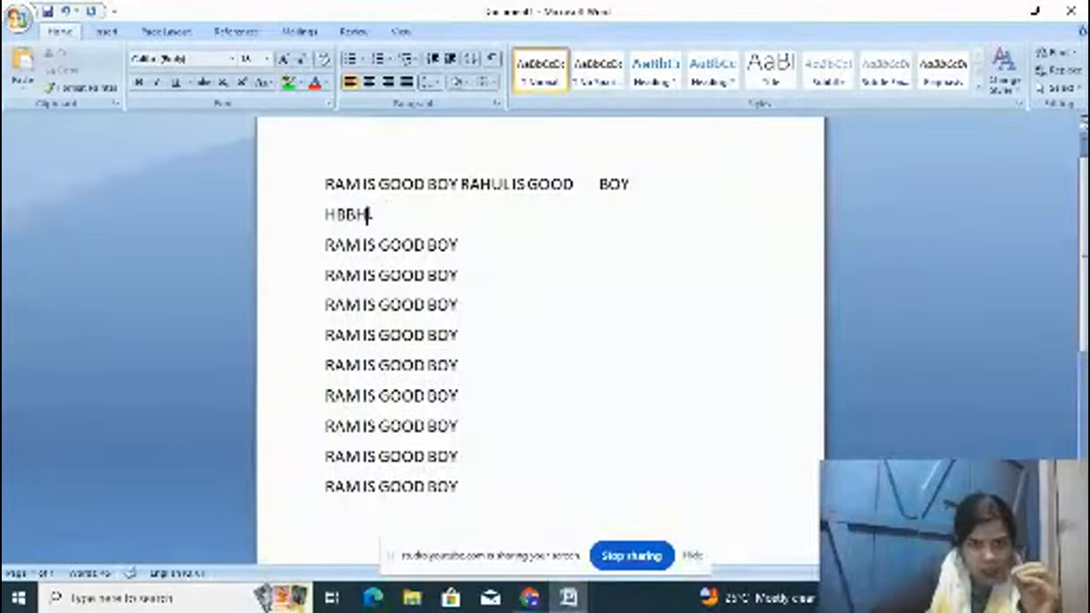
type("CFGHFG")
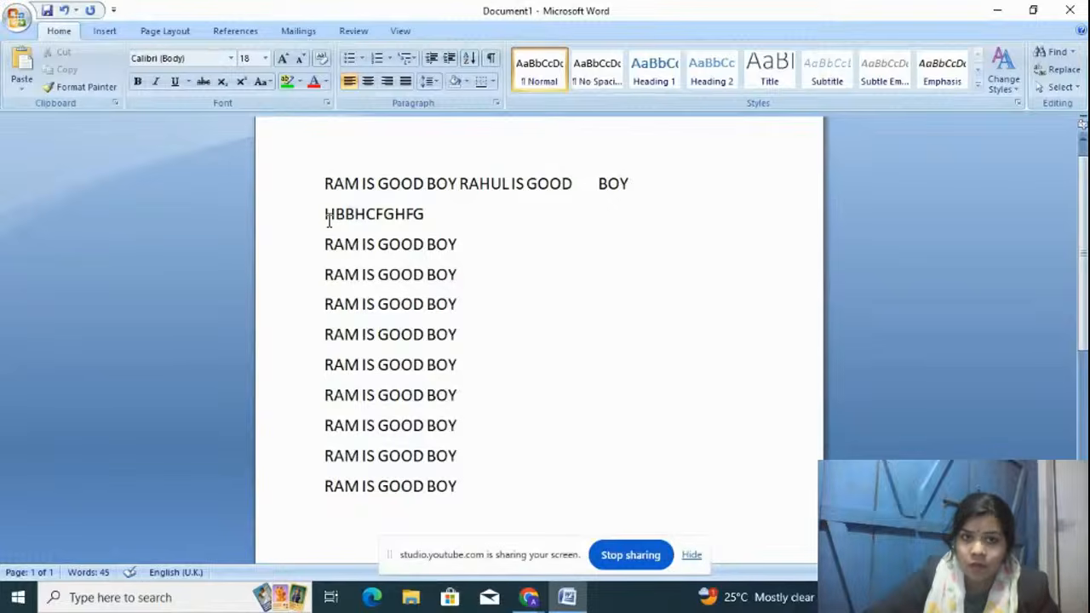
key("ctrl+a")
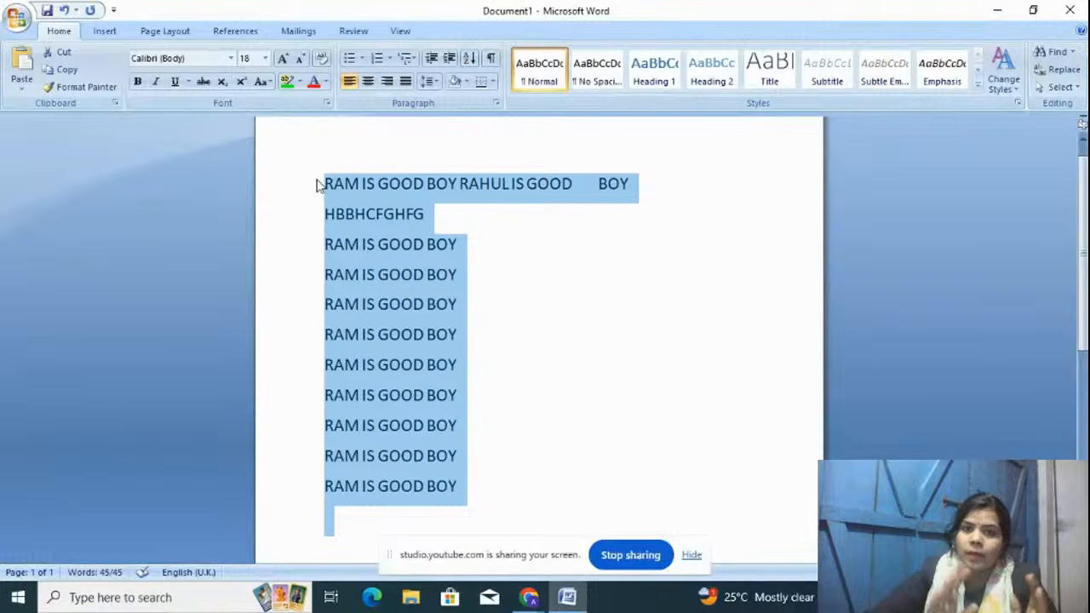
Step: Try 2.0 line spacing on all text, look it over, and reselect everything
left_click(430, 81)
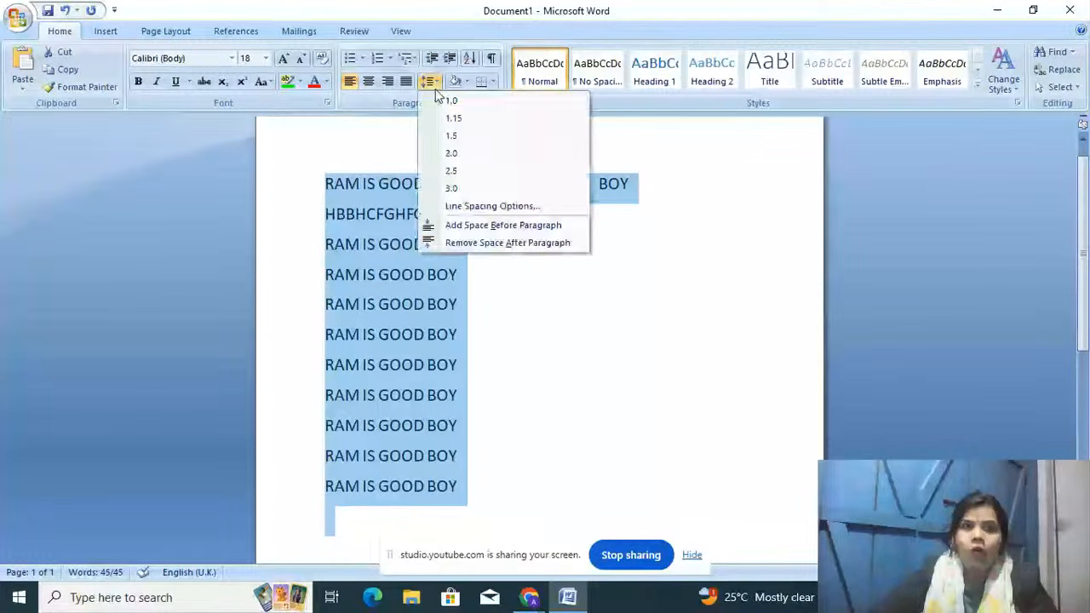
left_click(449, 153)
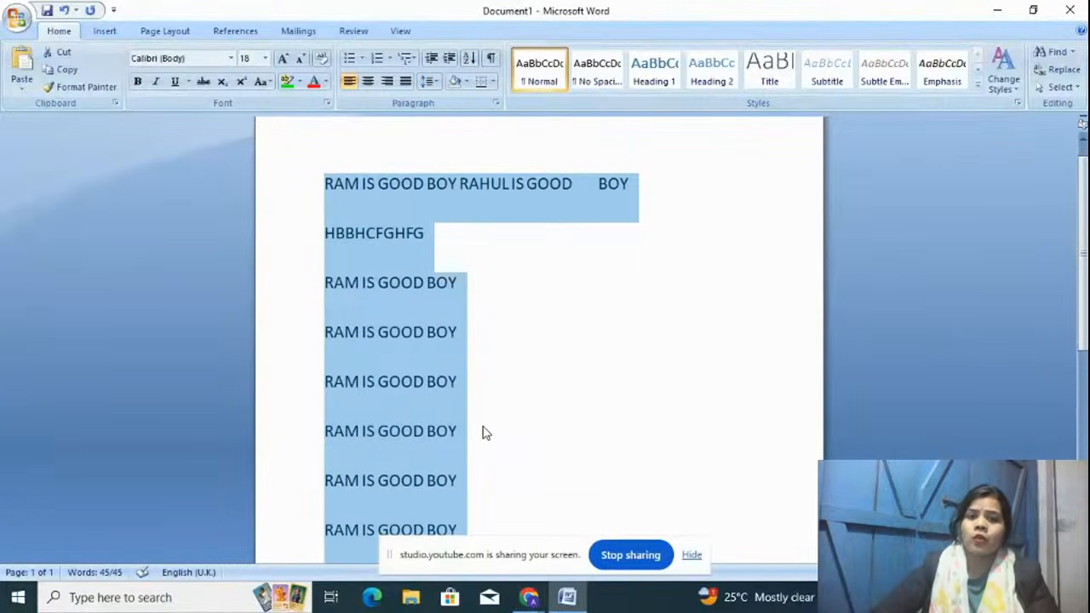
left_click(500, 454)
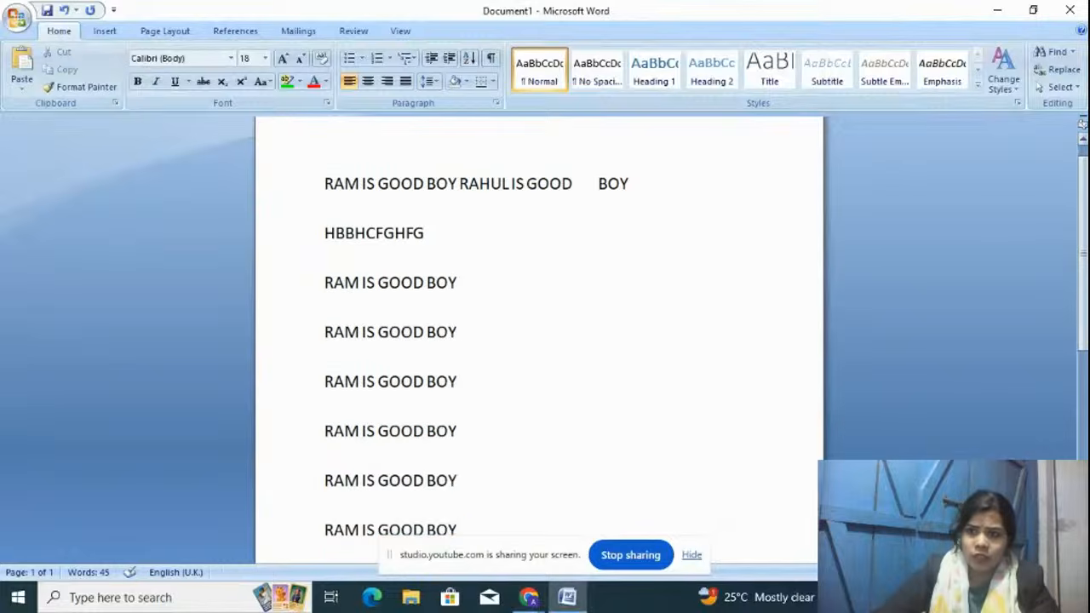
scroll(1084, 271, "down", 1)
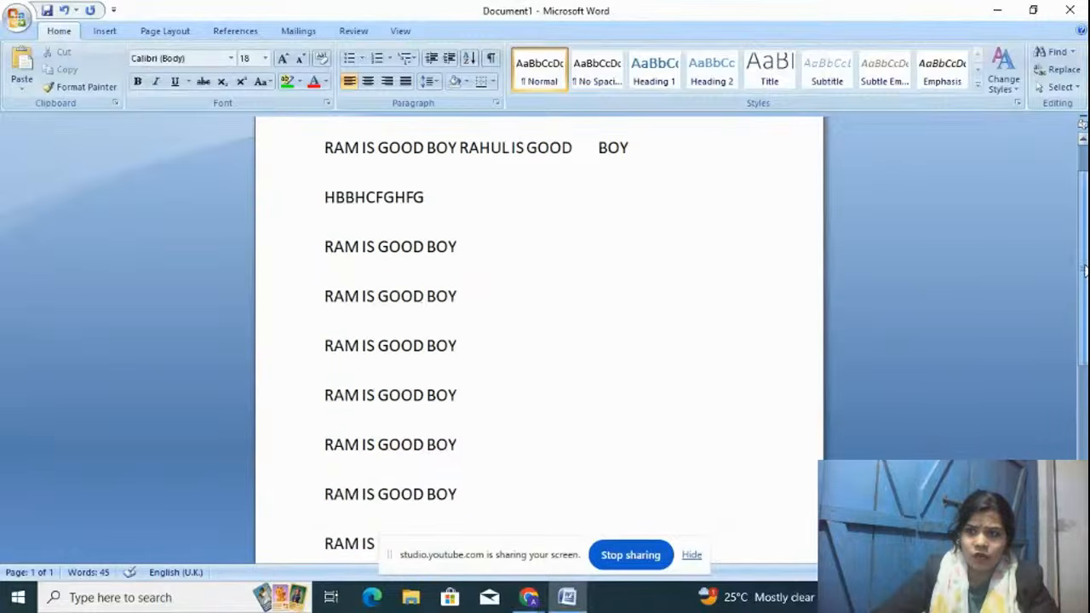
scroll(1083, 271, "down", 1)
scroll(1083, 270, "up", 3)
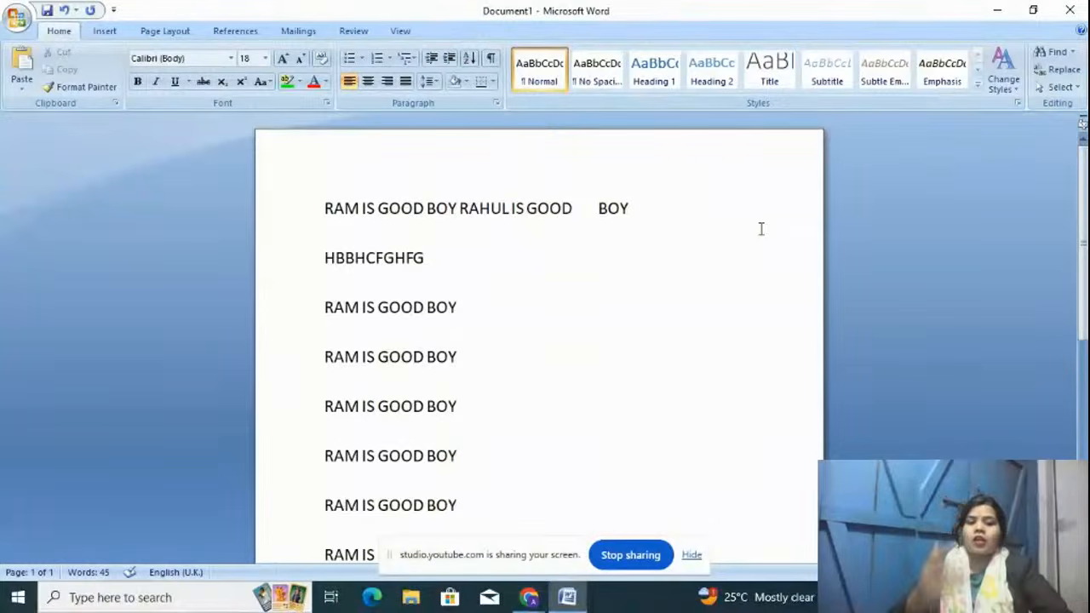
key("ctrl+a")
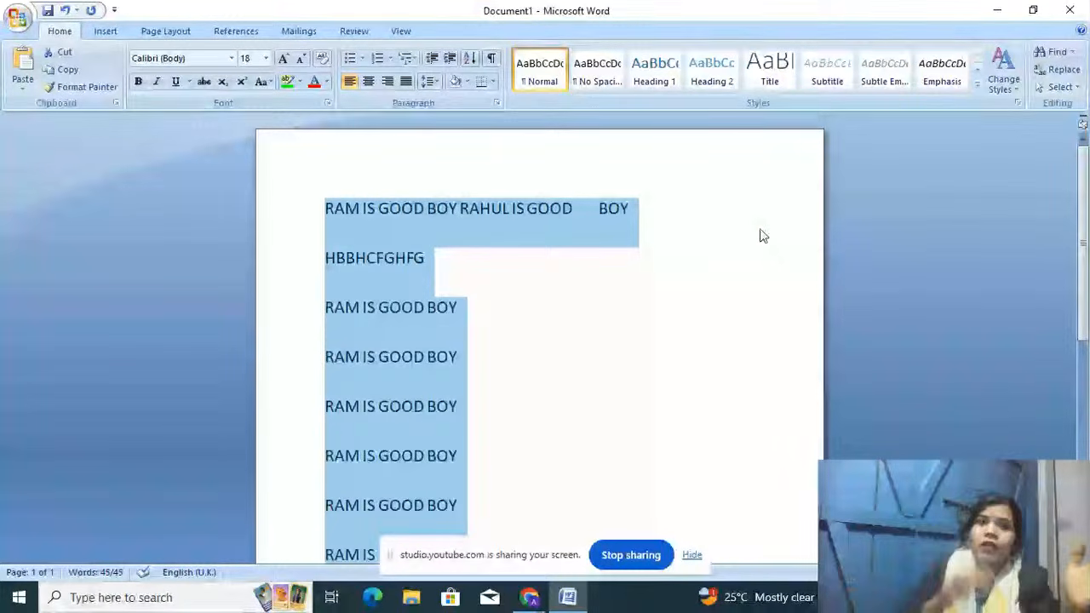
Step: Set line spacing back to 1.0 and remove the space after paragraphs
left_click(440, 82)
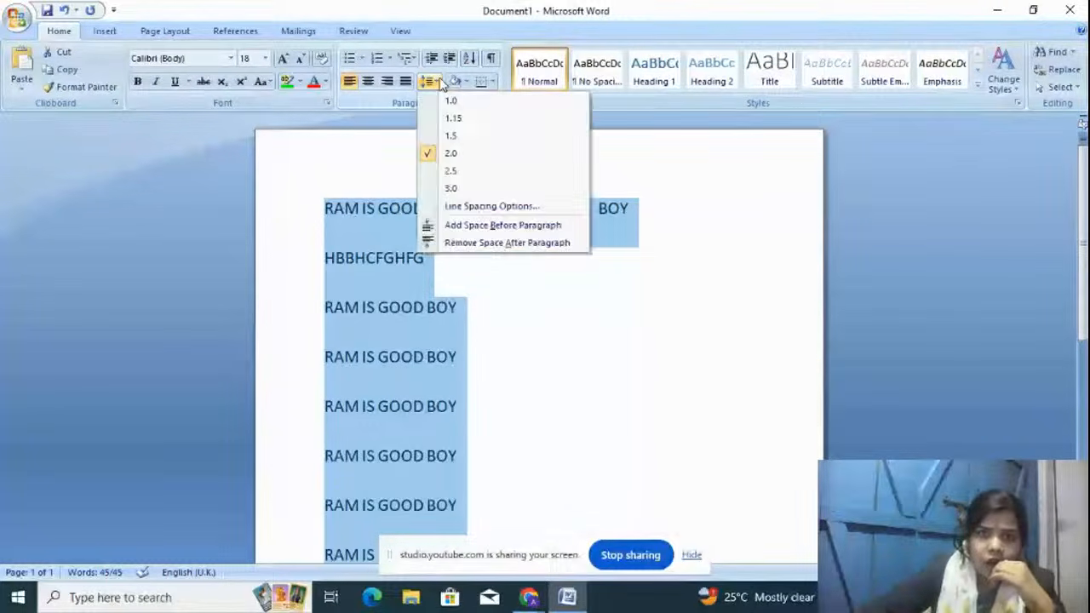
left_click(496, 105)
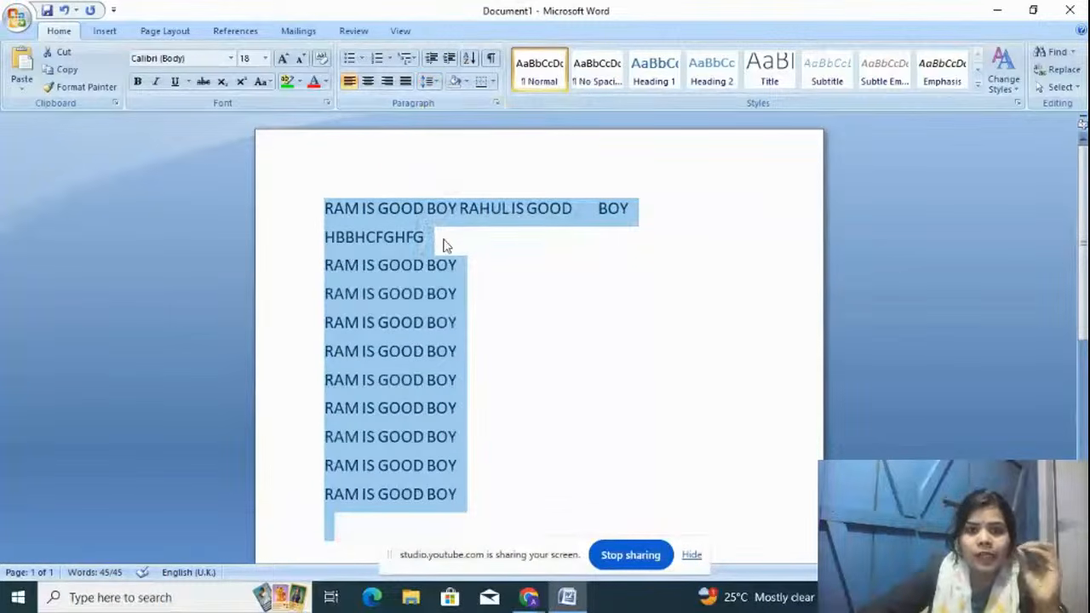
left_click(438, 83)
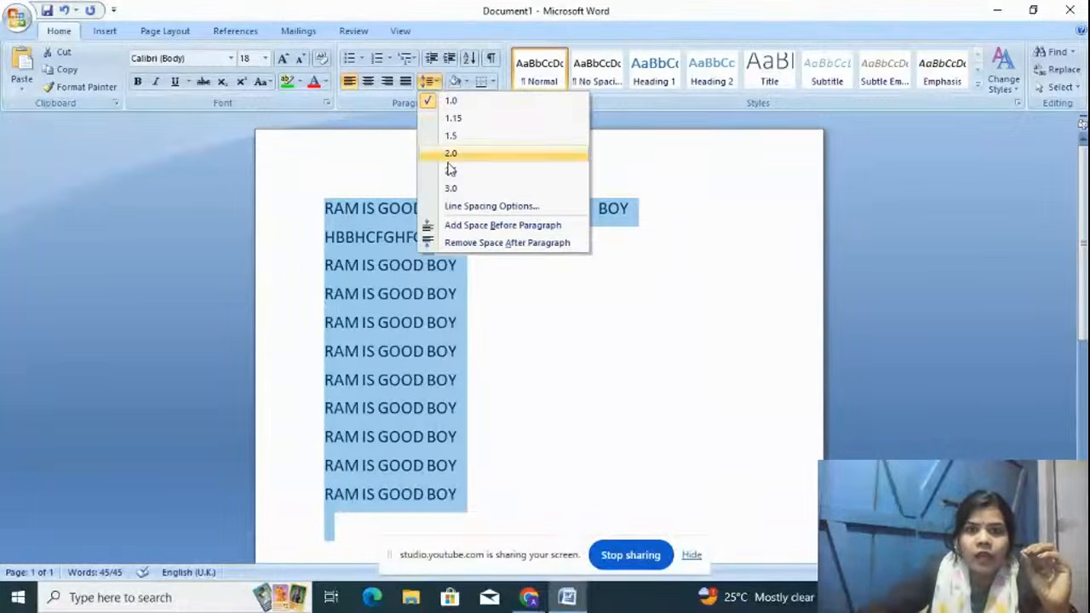
left_click(479, 244)
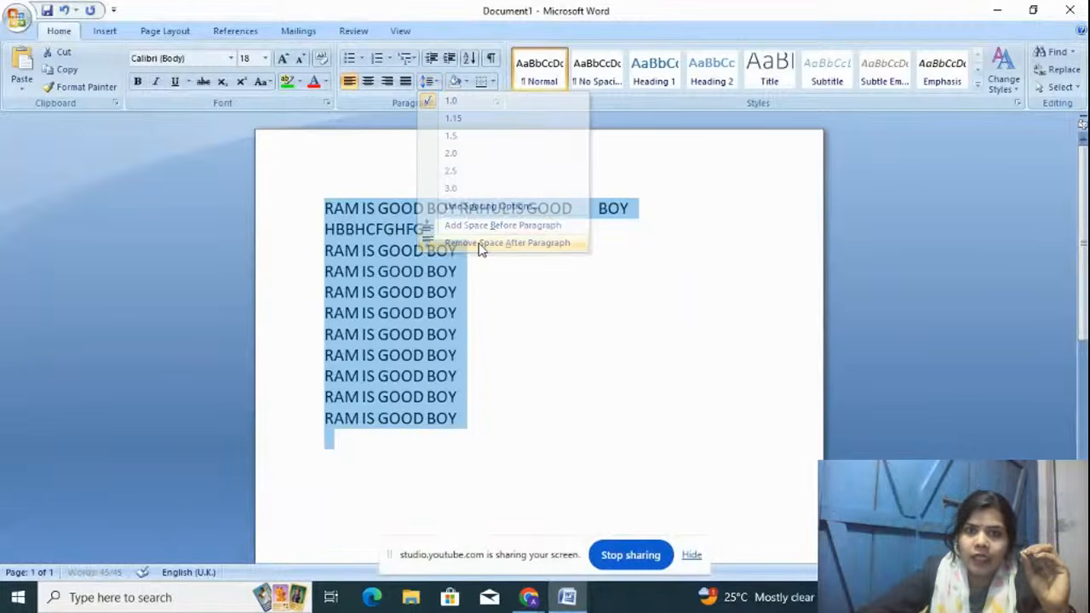
left_click(479, 427)
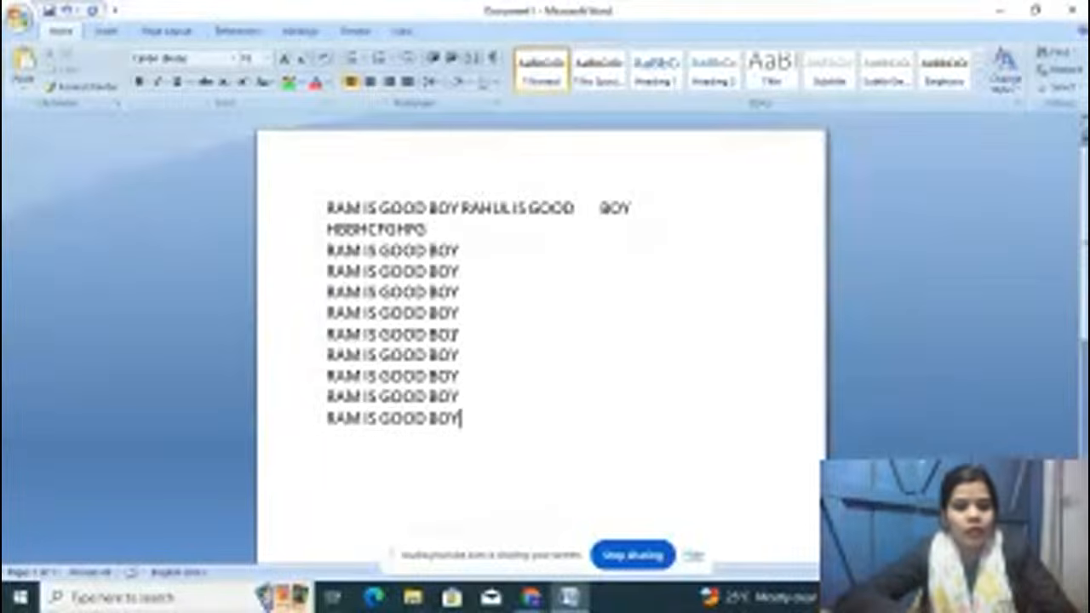
Step: Select all eleven lines and open the Numbering Library of list formats
key("ctrl+a")
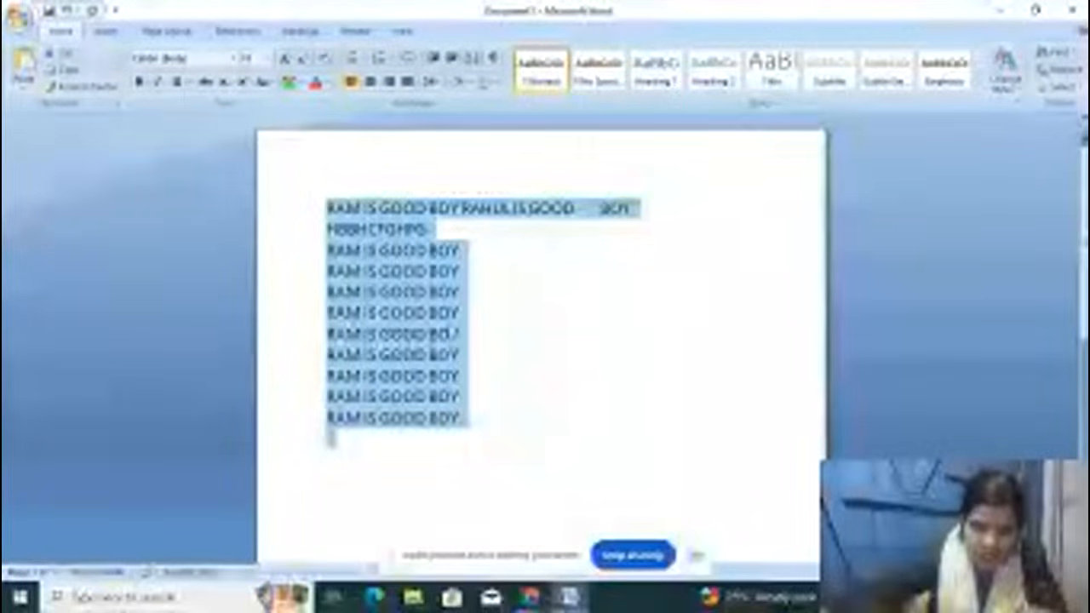
left_click(396, 59)
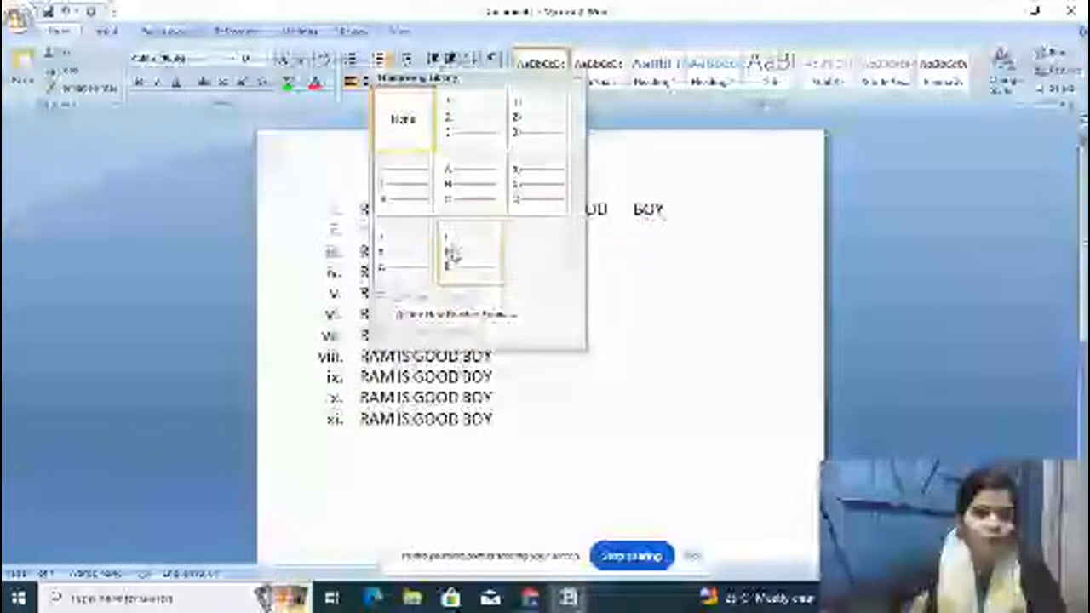
Step: Number the eleven lines with the 1. 2. 3. format
left_click(453, 140)
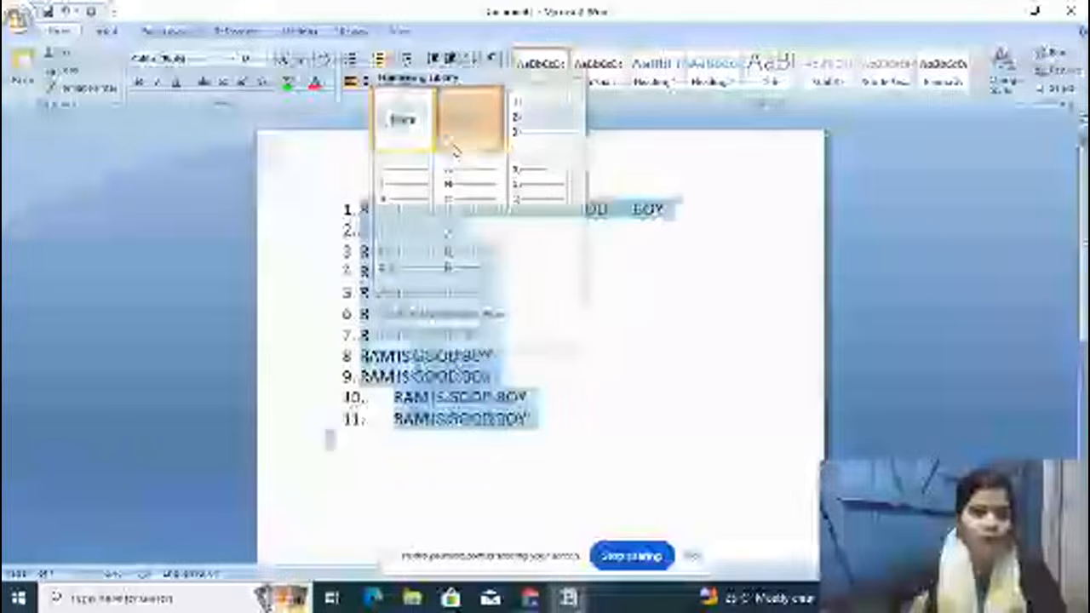
left_click(549, 445)
left_click(554, 423)
Step: Extend the list with random-letter items 12–17, then select all and delete everything
key("Return")
type("JNDJFBNJKDN")
key("Return")
type("DN JSN")
key("Return")
type("N")
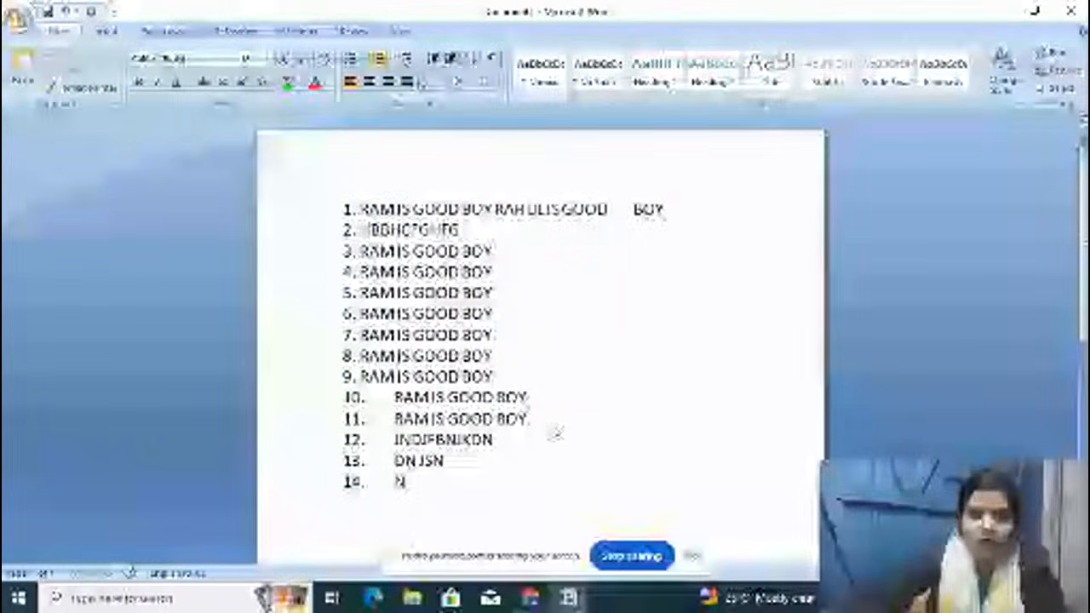
type("DJNID")
key("Return")
type("DN NDI")
key("Return")
type("DN MD M")
key("Return")
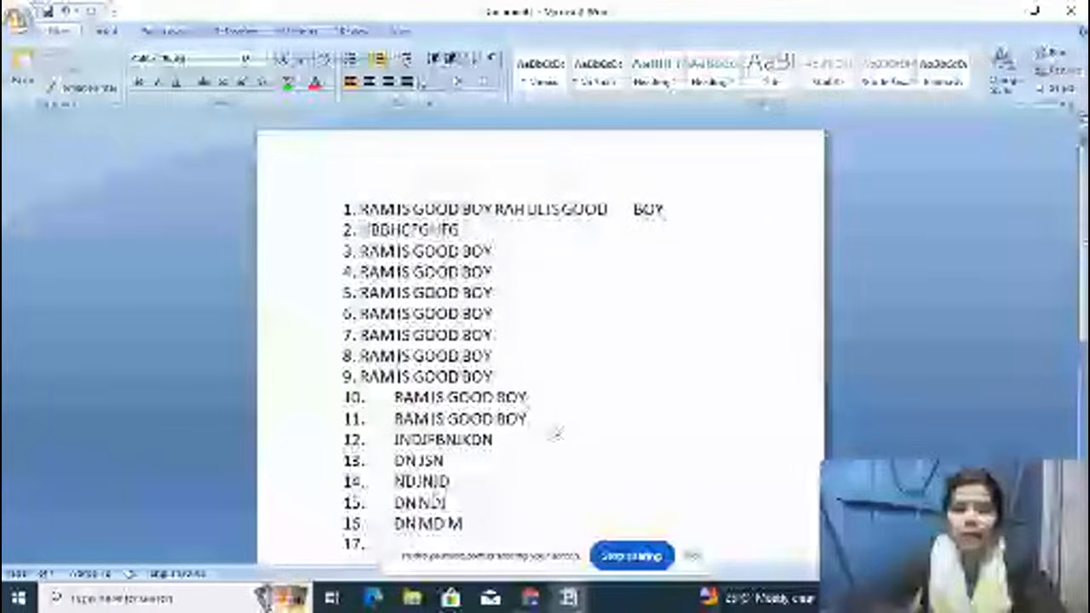
key("ctrl+a")
key("Delete")
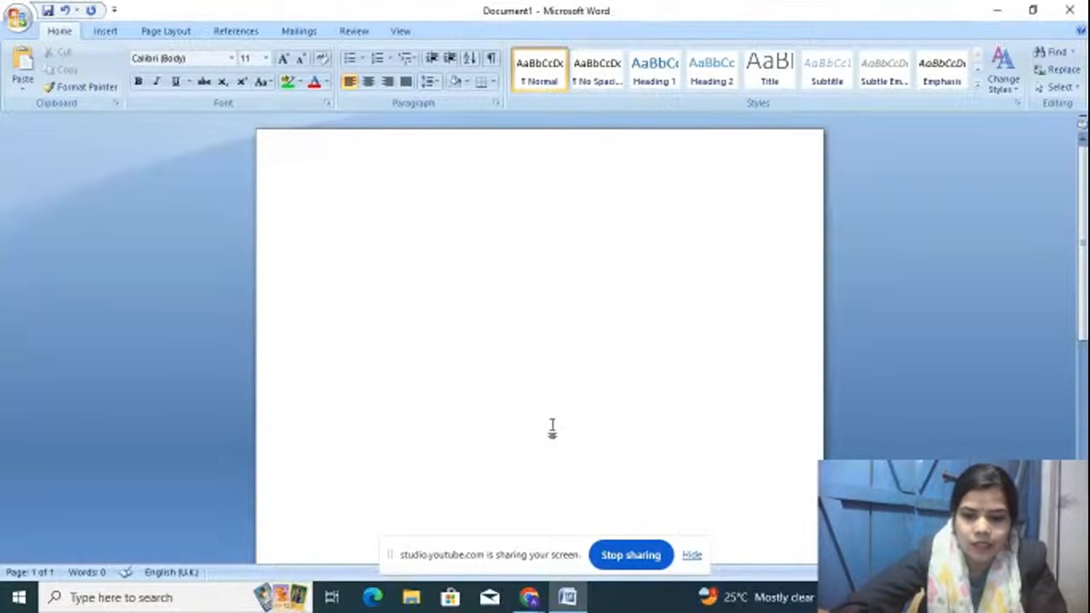
Step: Create a new blank document, Document2, and switch to the Mailings tools
key("ctrl+n")
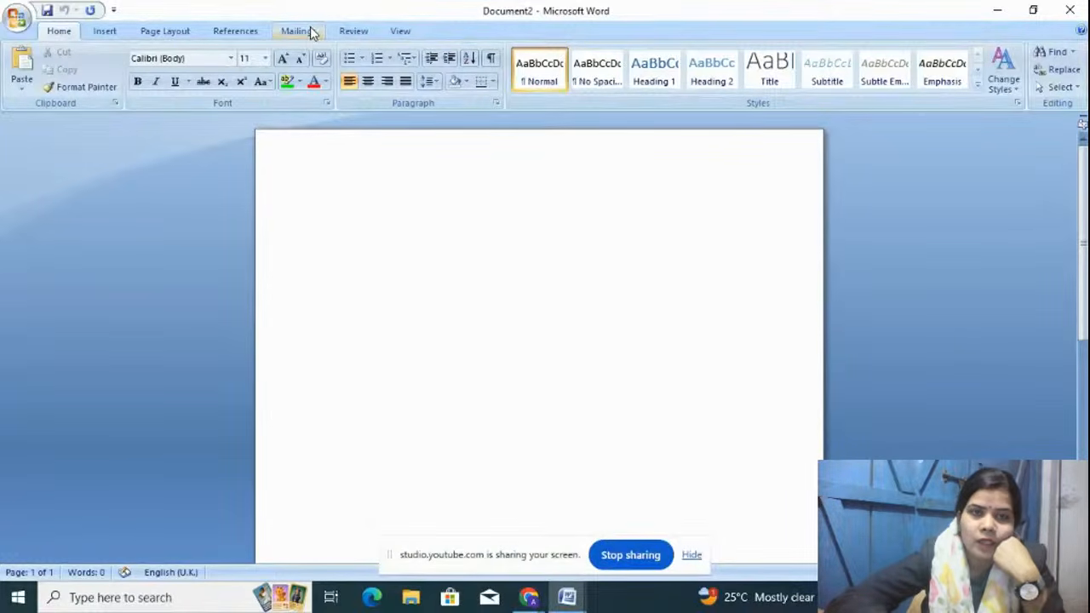
left_click(311, 33)
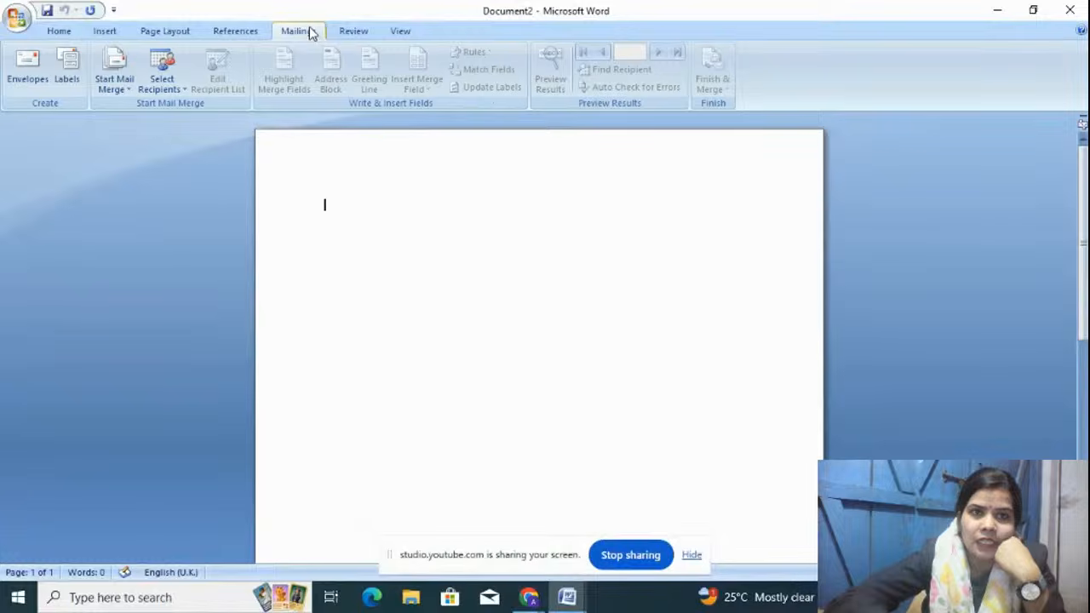
Step: Start a Labels mail merge and pick A-ONE product 28171 (A4, 12 labels per sheet)
left_click(128, 75)
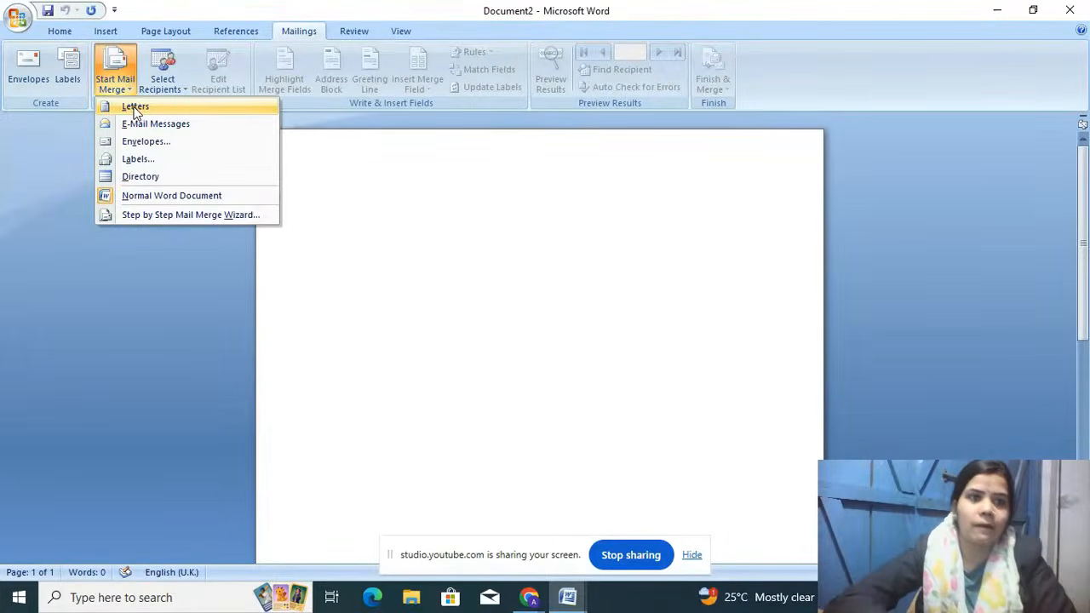
left_click(130, 160)
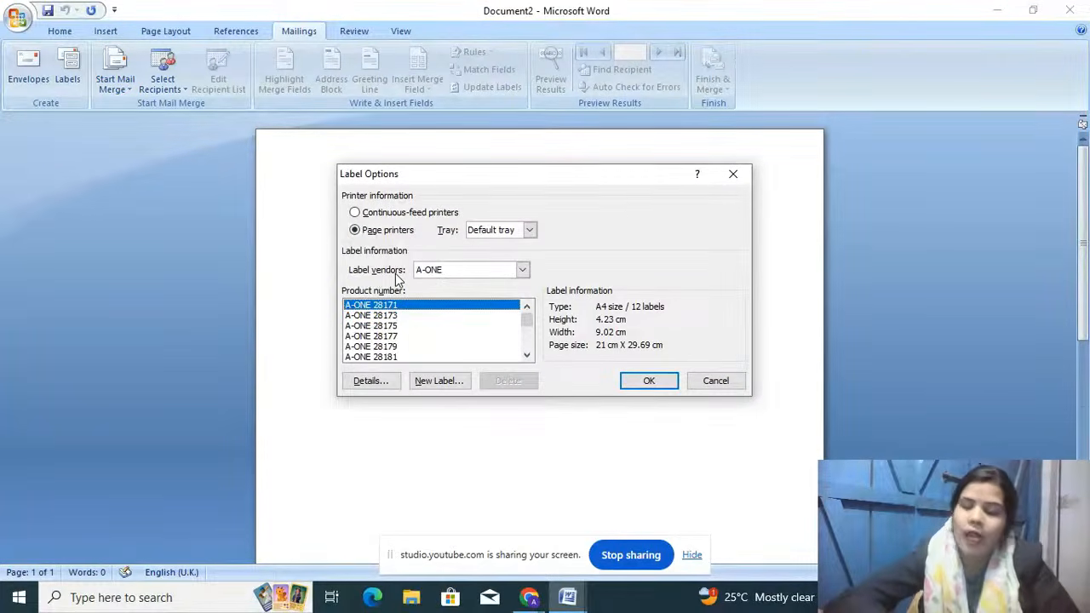
left_click(523, 270)
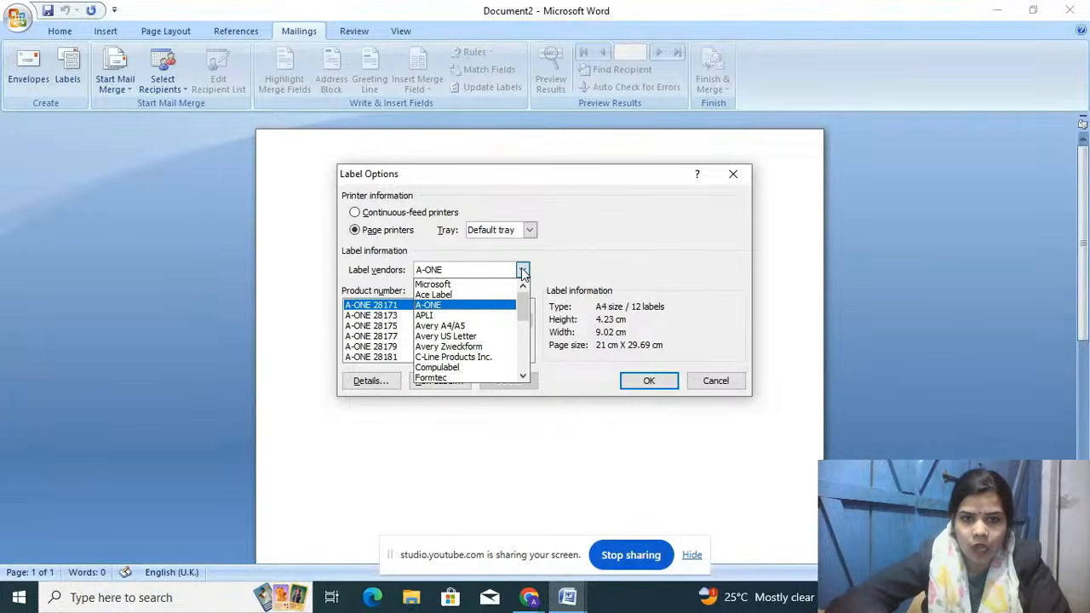
left_click(475, 305)
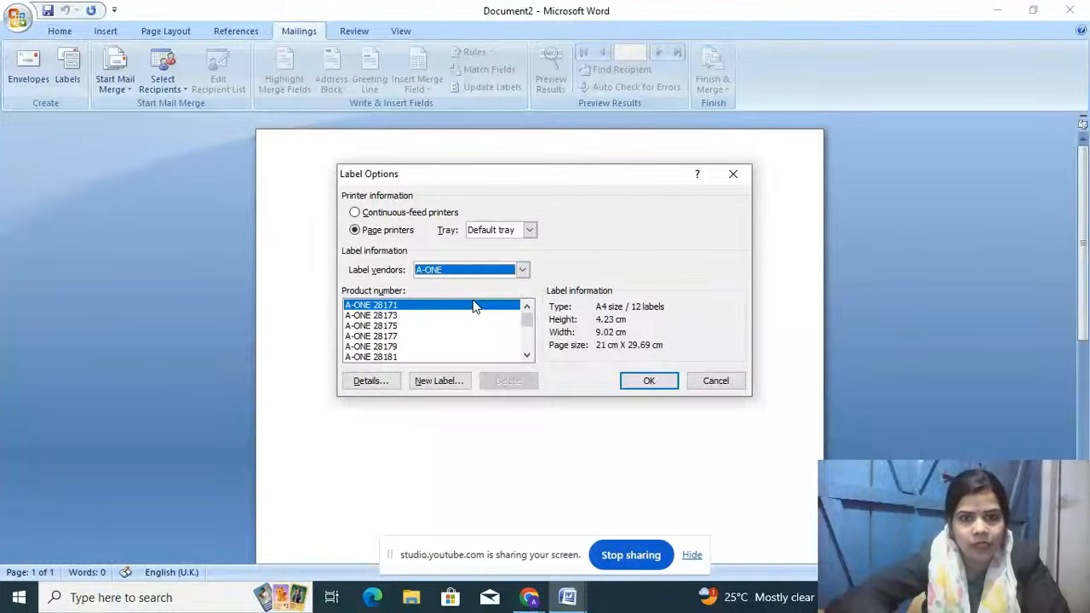
left_click(398, 318)
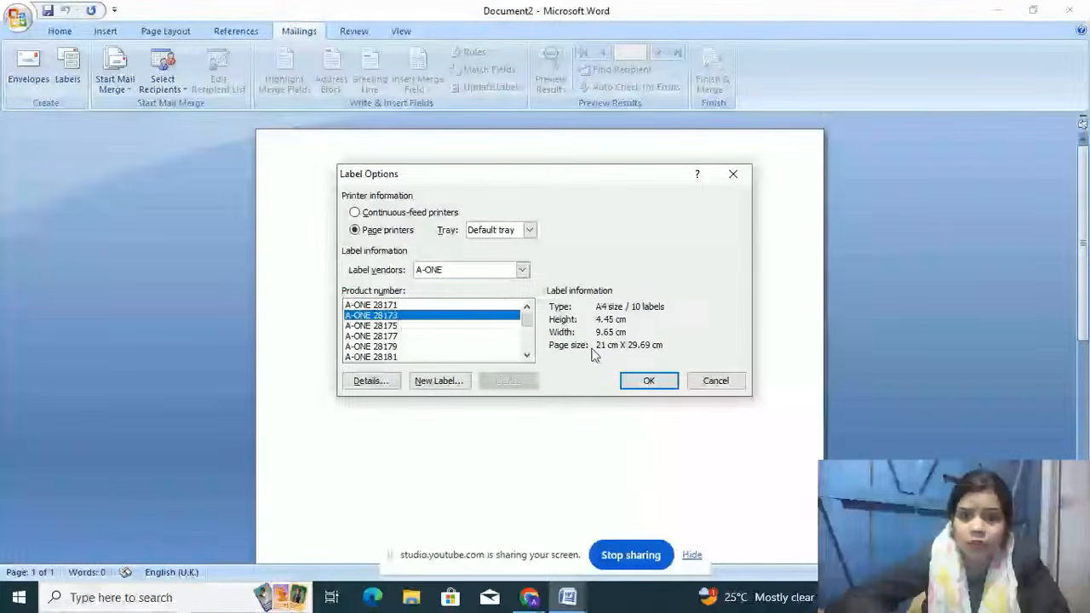
left_click(448, 303)
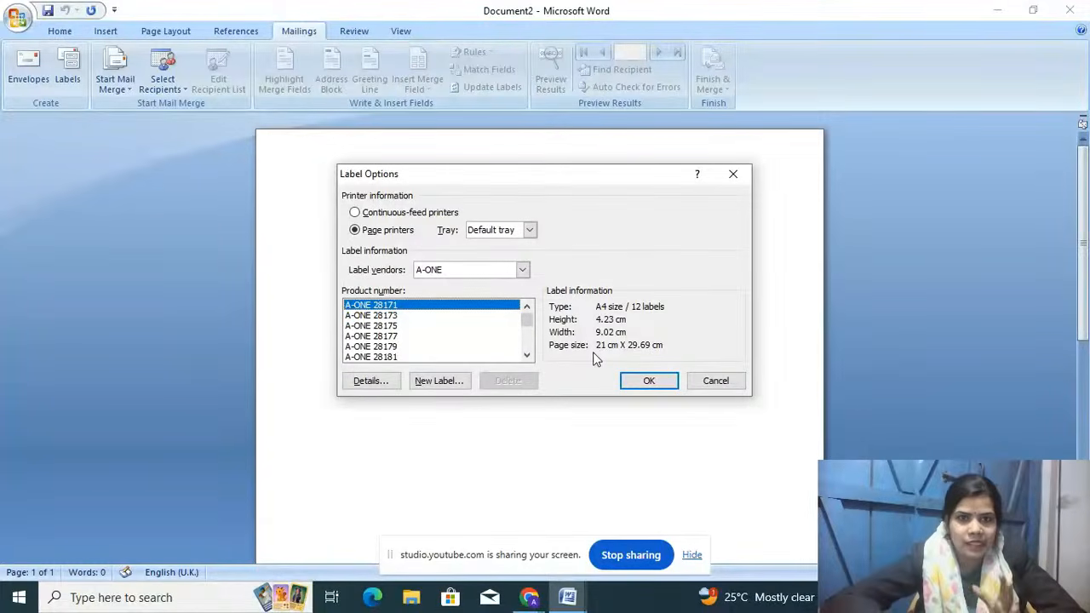
Step: Apply the label settings and draw a rectangle near the page's top-left
left_click(647, 380)
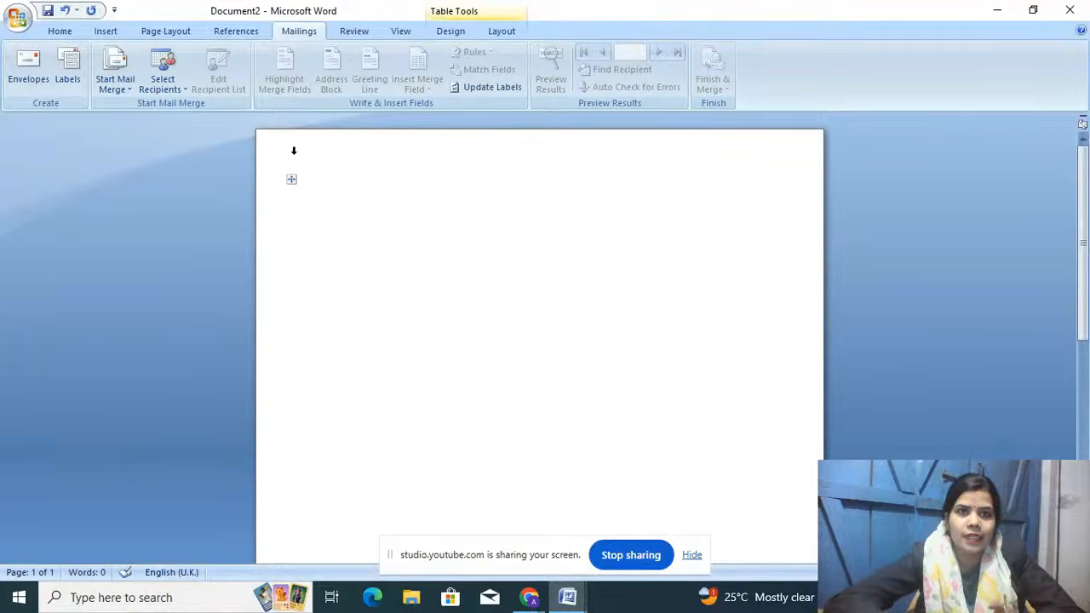
left_click(106, 32)
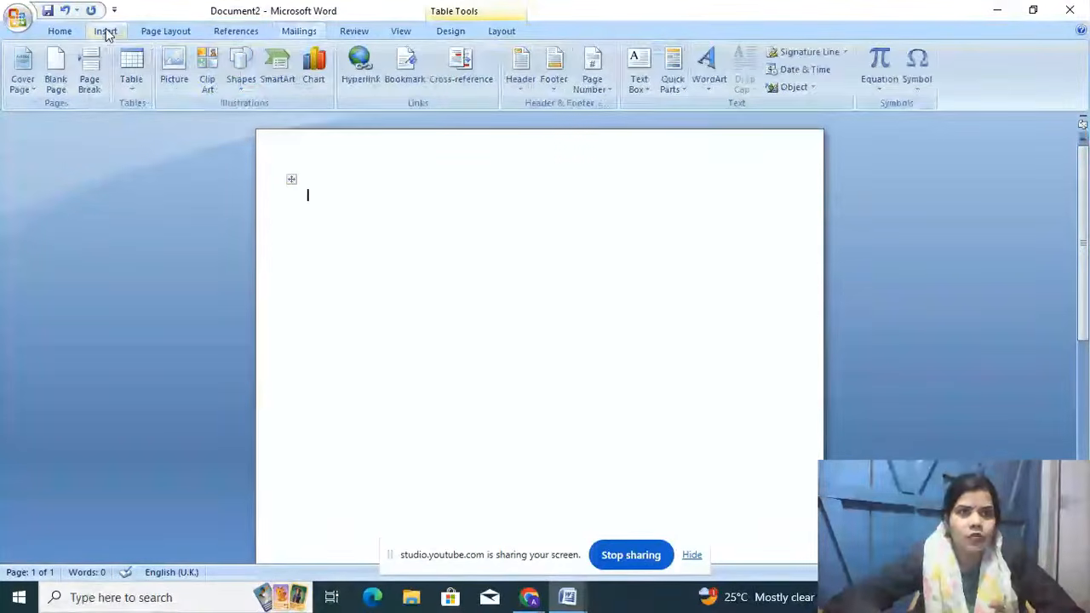
left_click(241, 75)
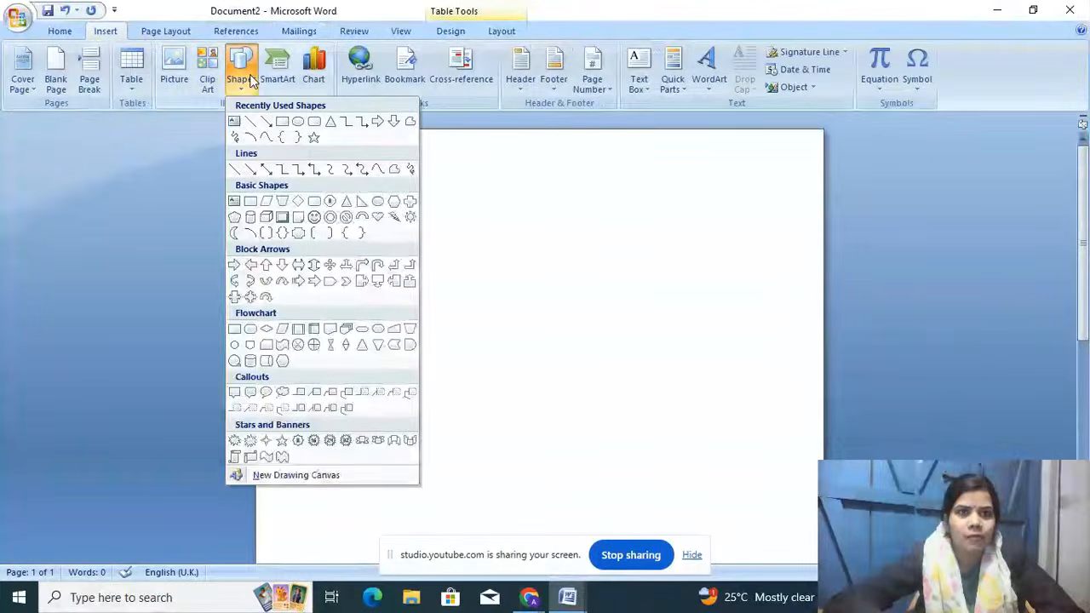
left_click(282, 121)
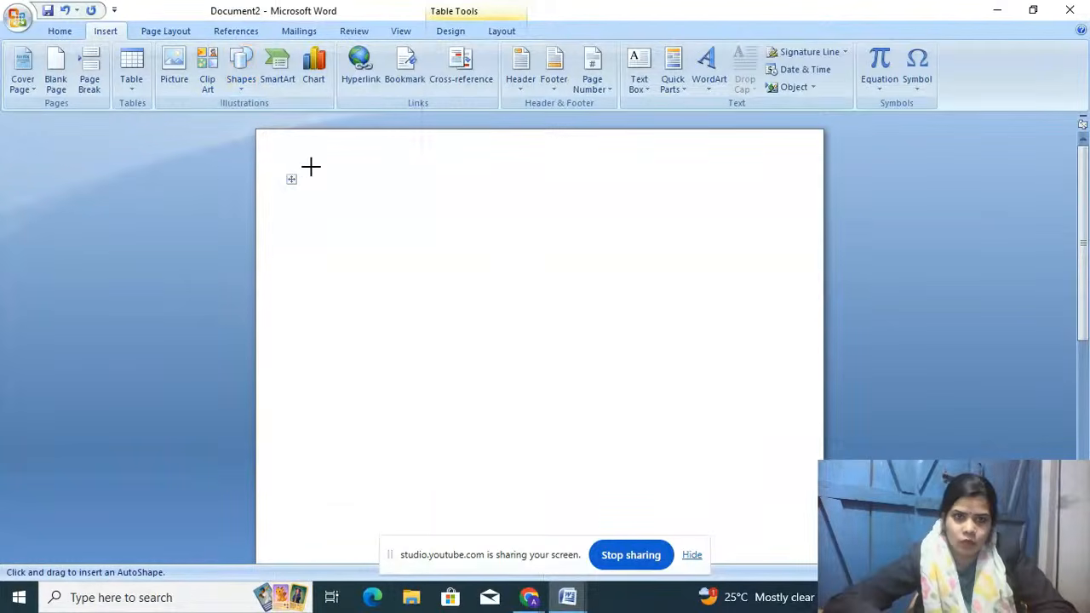
left_click_drag(308, 181, 525, 297)
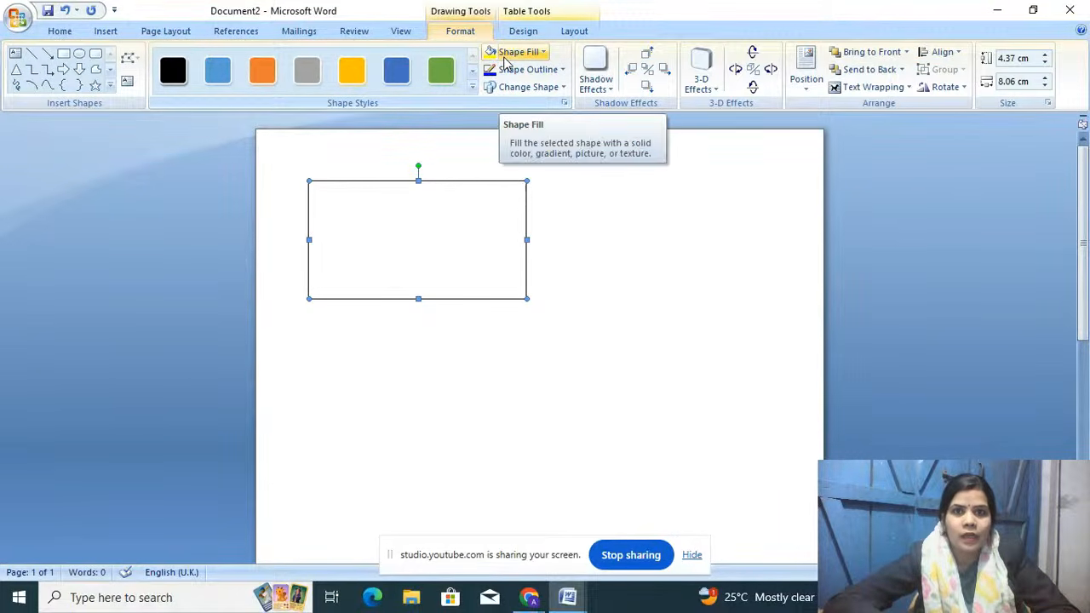
Step: Fill the rectangle with orange
left_click(505, 60)
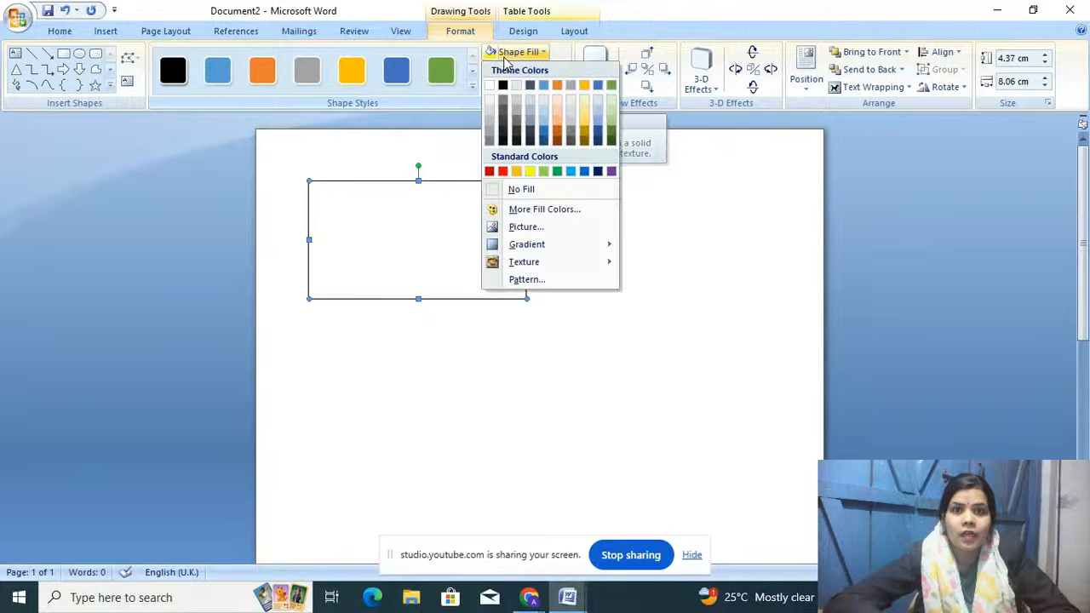
left_click(557, 86)
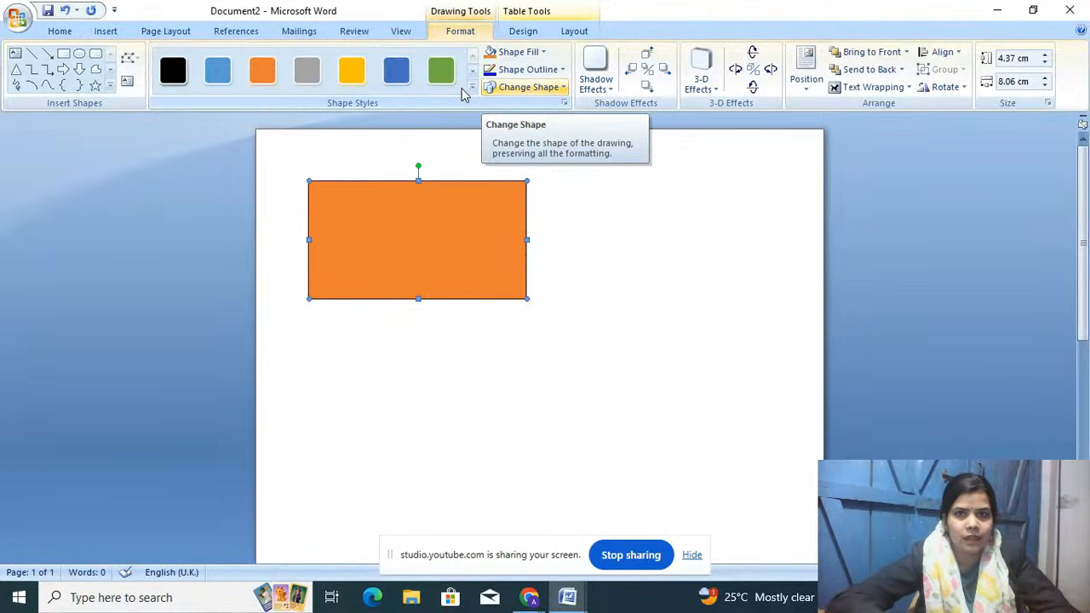
right_click(383, 218)
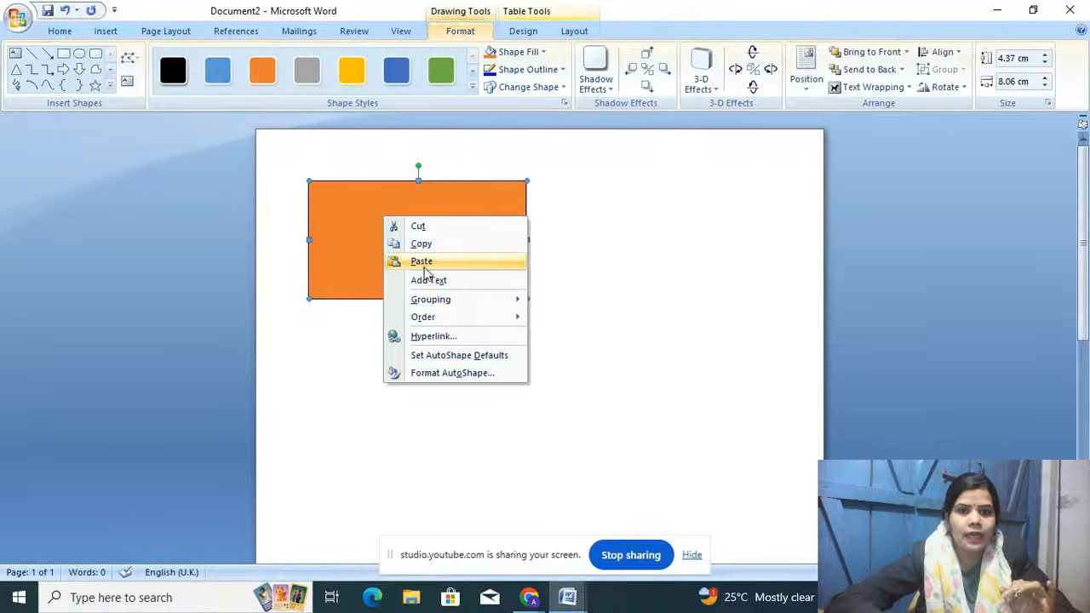
Step: Add text 'NAME....' inside the rectangle and enlarge it
left_click(430, 283)
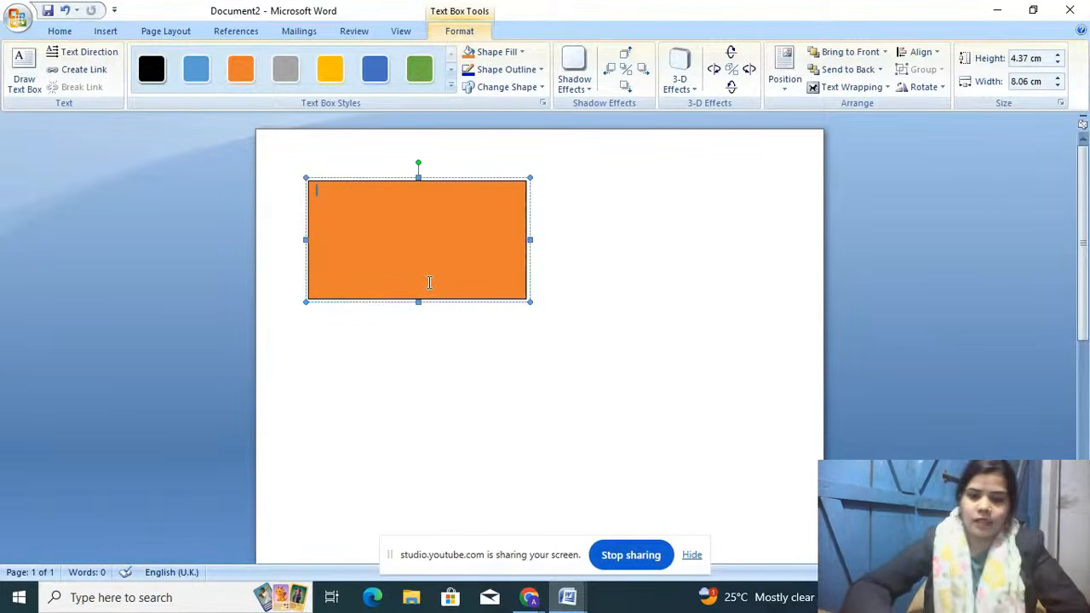
type("NAME.........................")
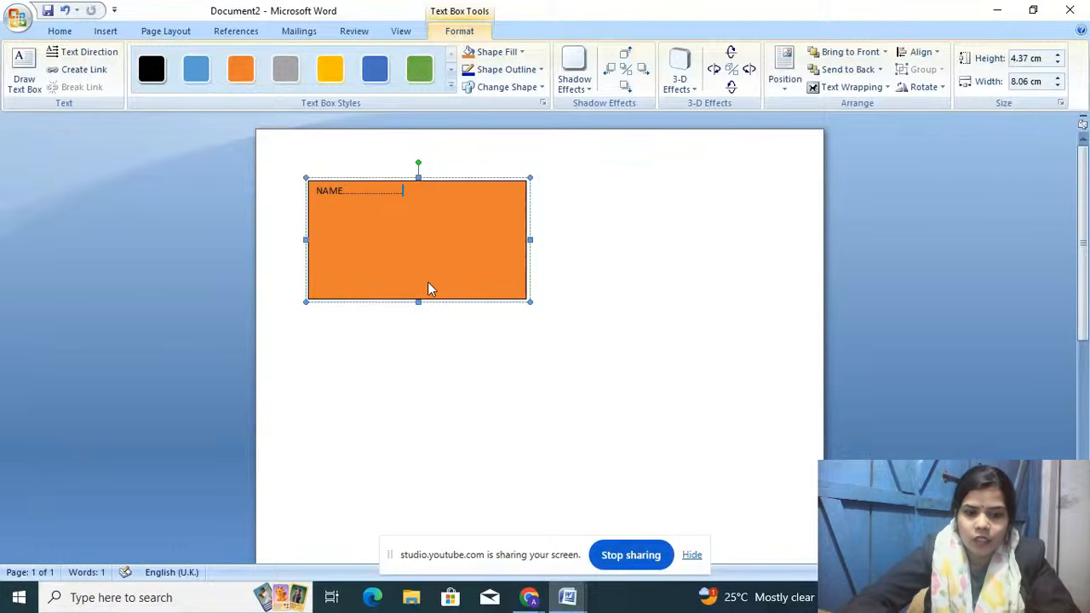
key("ctrl+a")
key("ctrl+shift+period")
key("ctrl+shift+period")
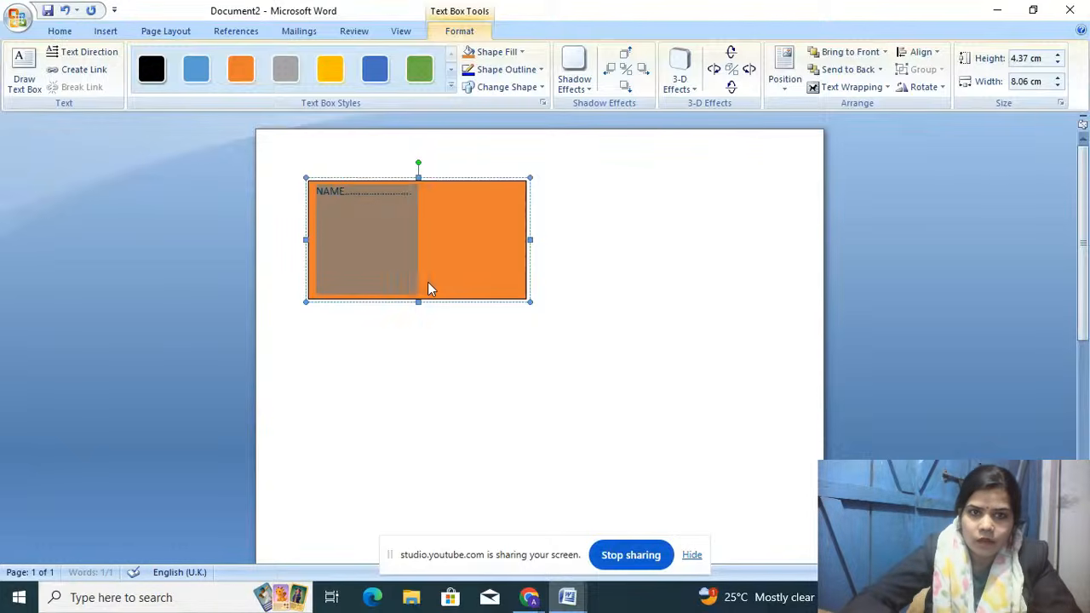
left_click(427, 288)
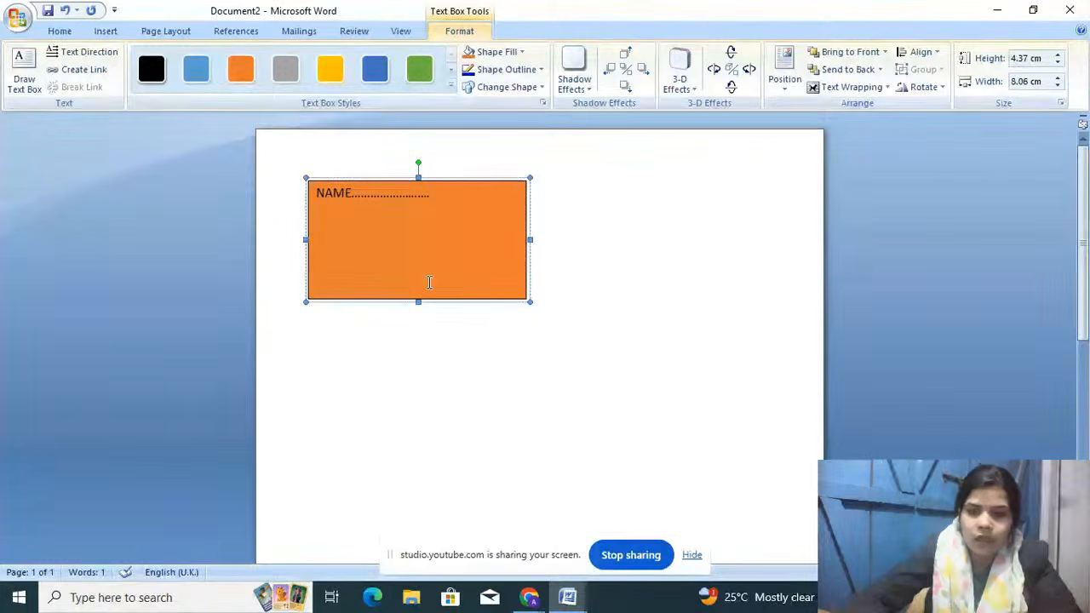
Step: Type a 'CLASS....SEC....' line below, then begin a new line with 'SUBJECT'
type("CL")
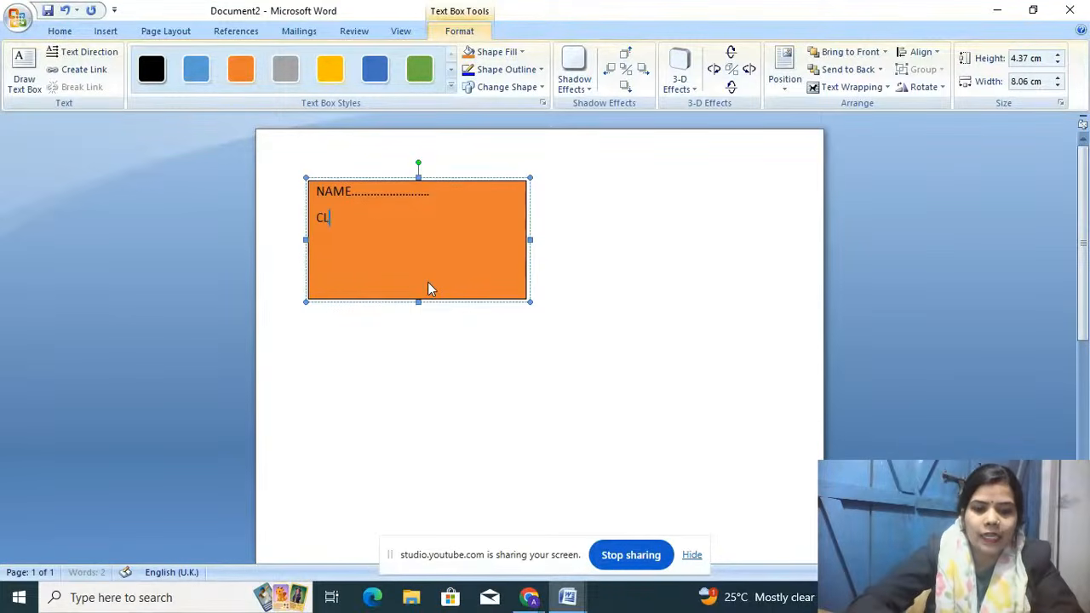
type("ASS.")
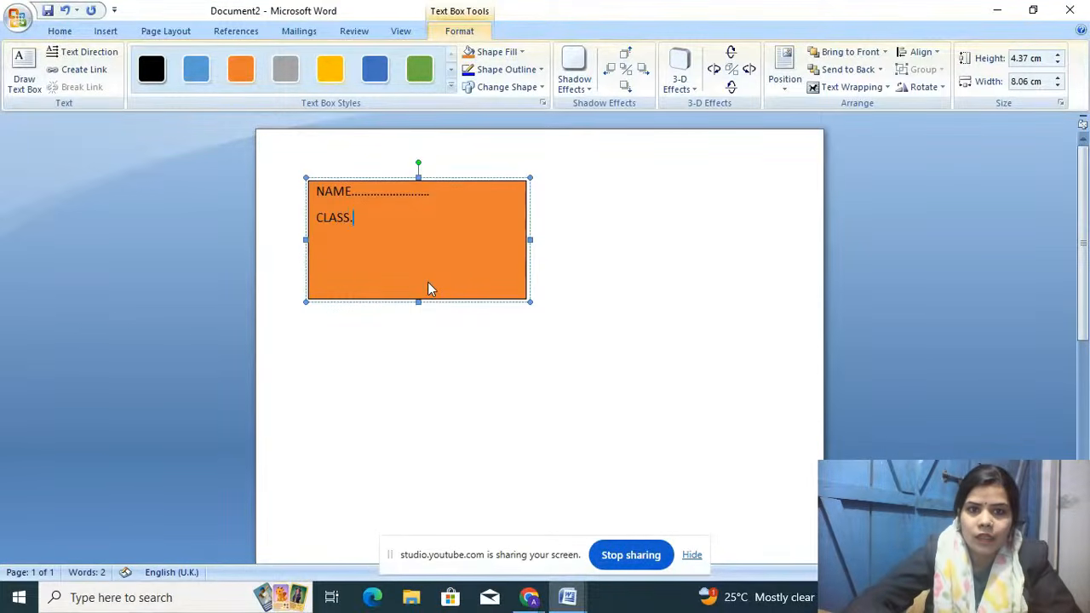
type("............")
key("BackSpace")
key("BackSpace")
key("BackSpace")
key("BackSpace")
key("BackSpace")
type("SEC")
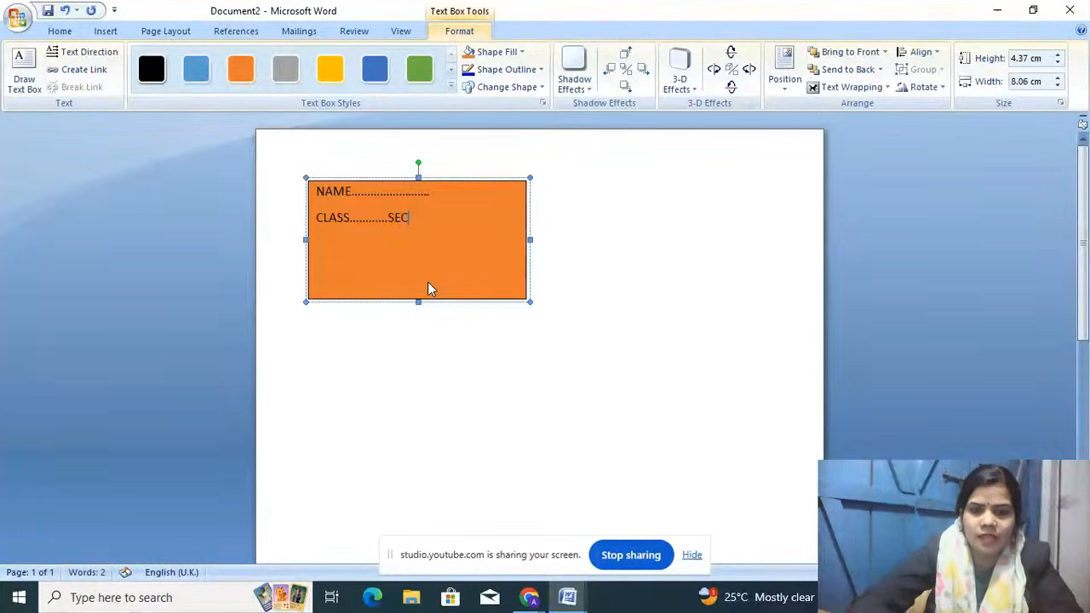
type("......")
key("Return")
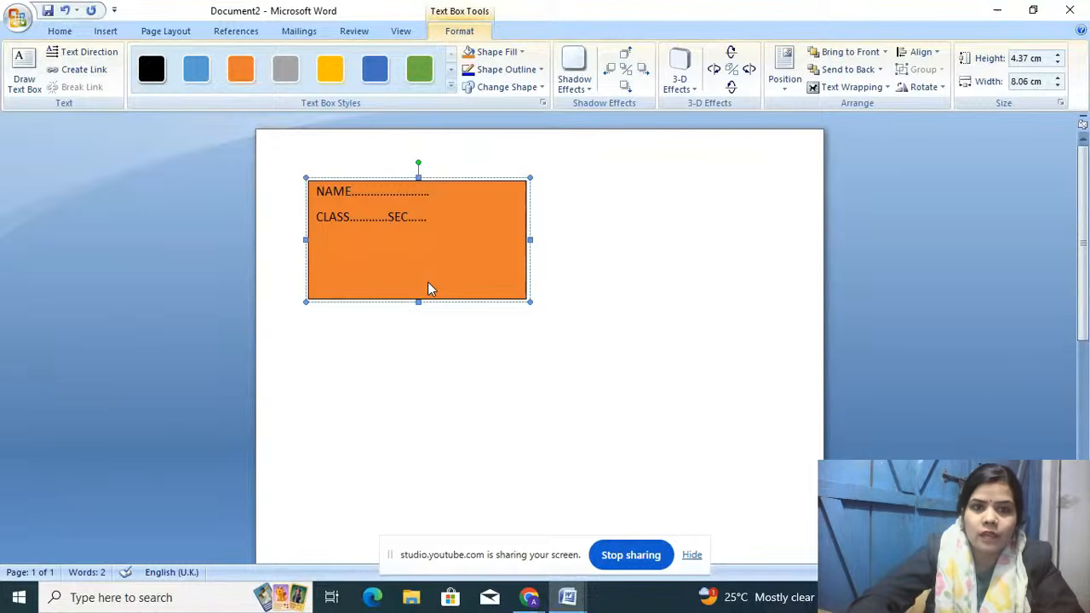
type("SU")
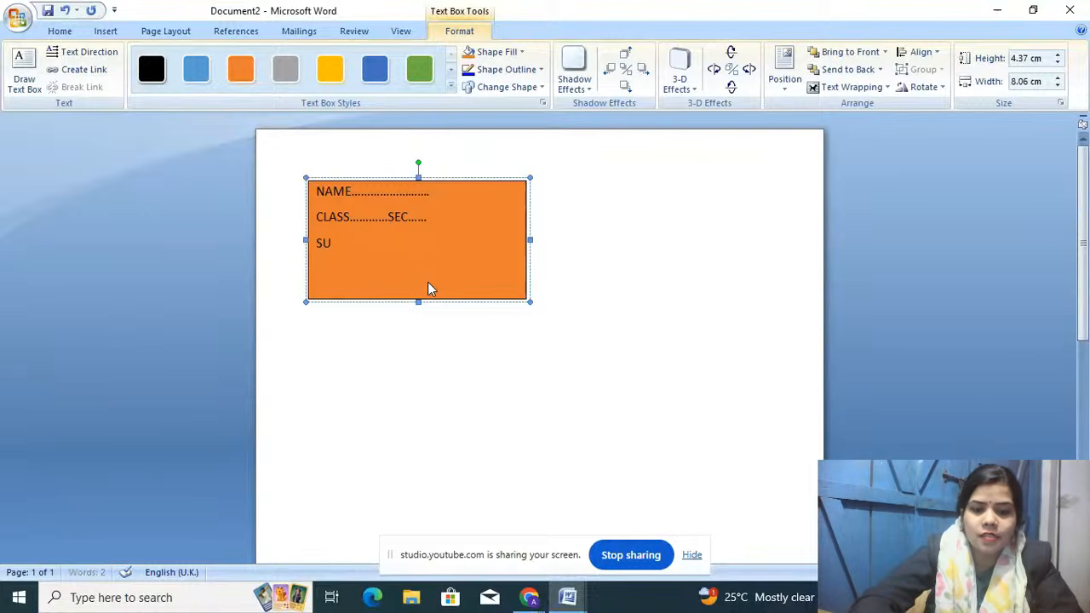
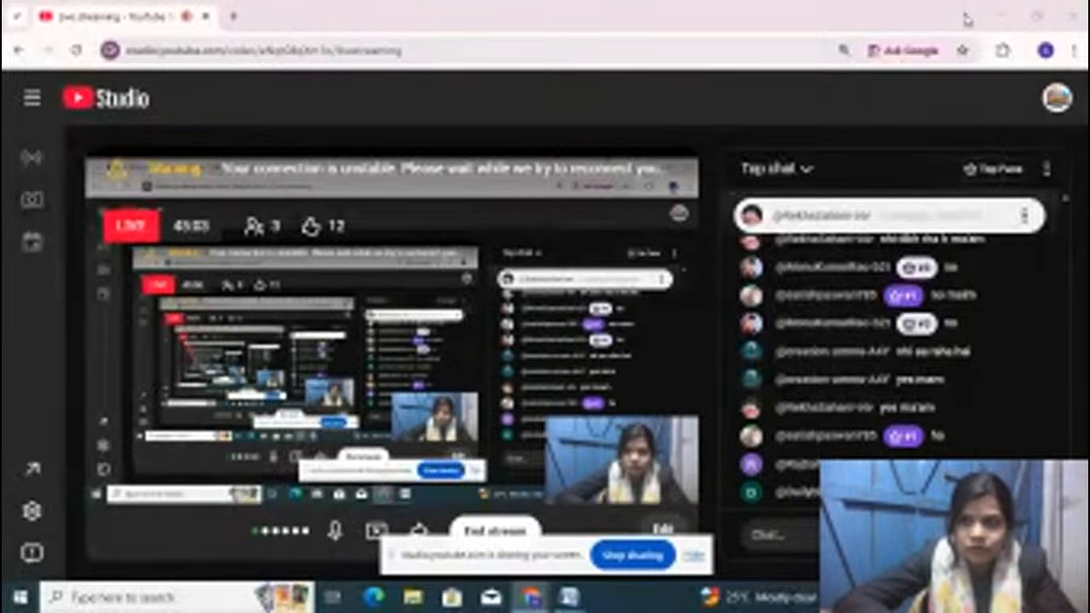
Step: Give the RESUME heading the Algerian font, red colour, bold and underline
left_click(998, 17)
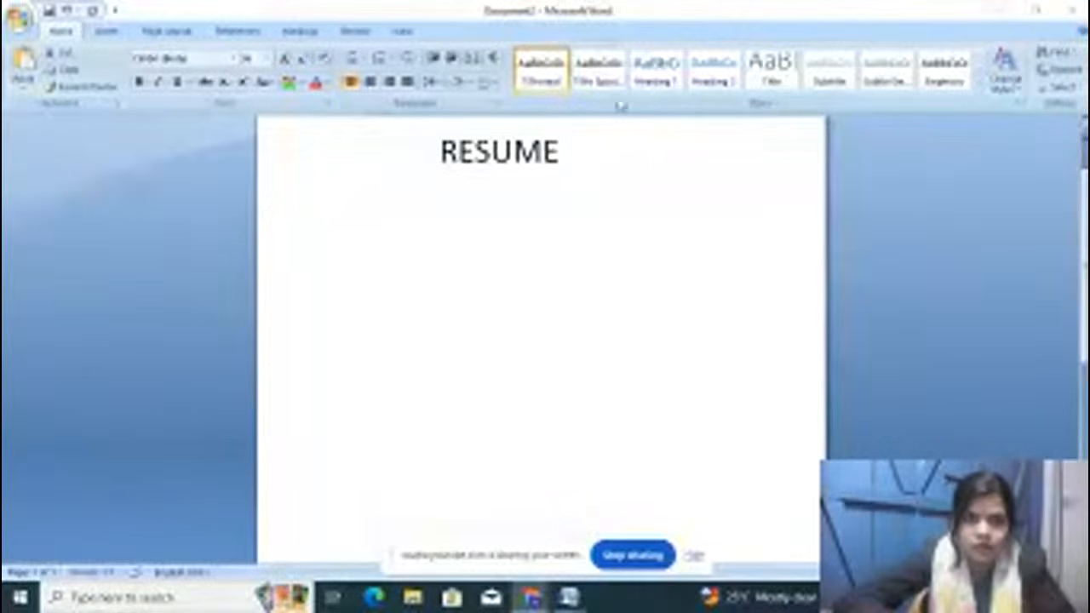
double_click(649, 160)
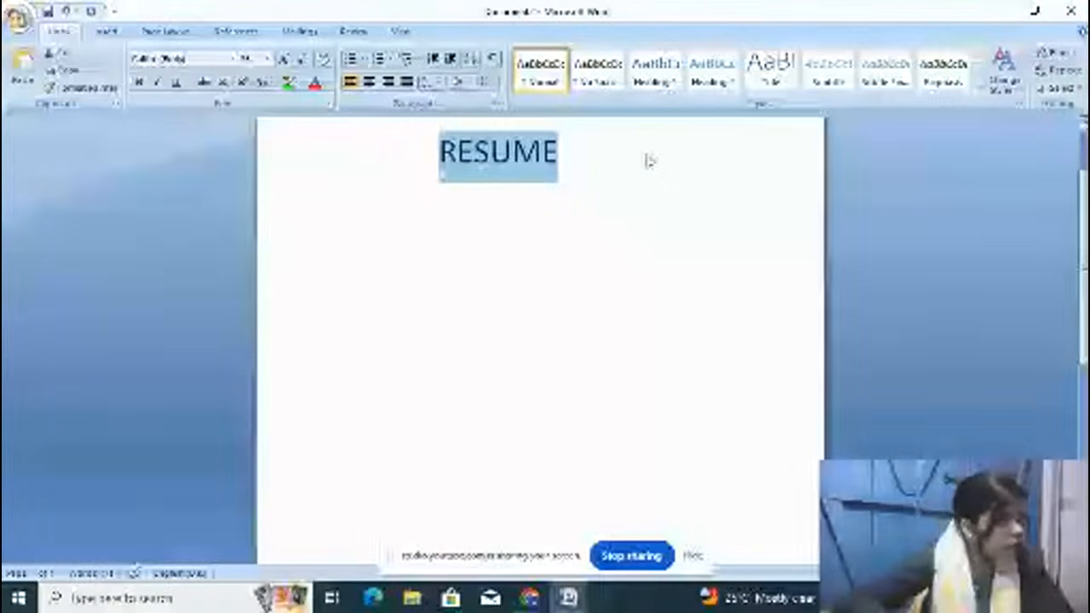
left_click(648, 156)
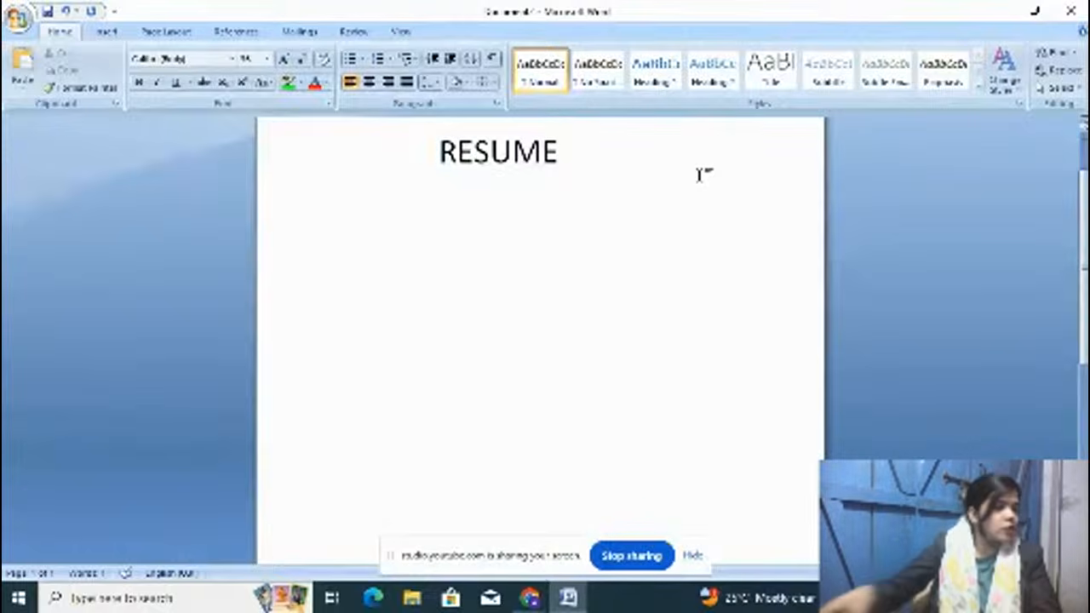
key("shift+Left")
key("shift+Left")
key("shift+Left")
key("shift+Left")
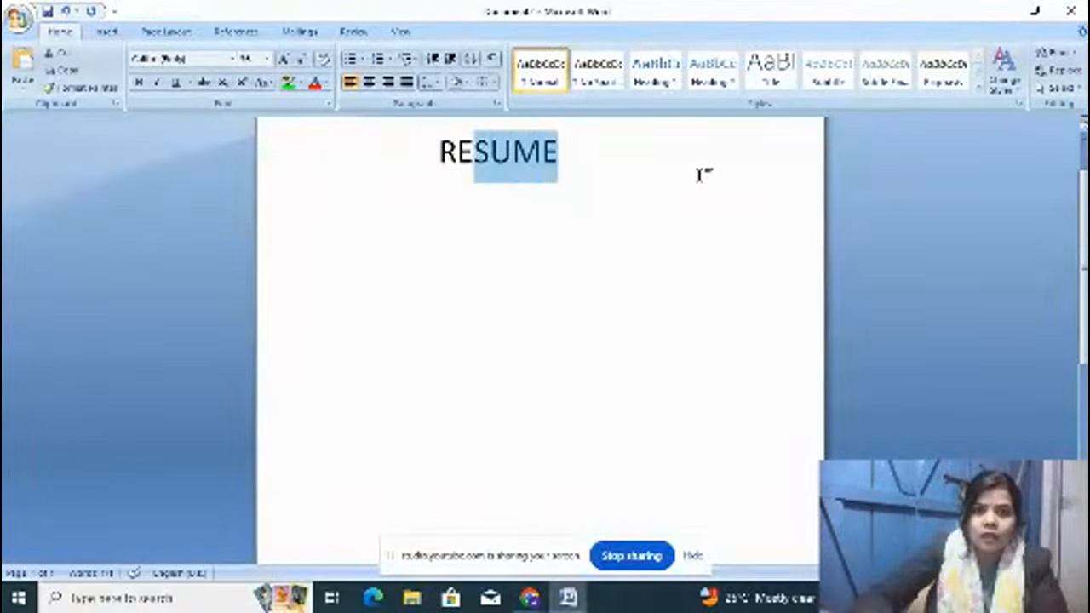
key("shift+Left")
key("shift+Left")
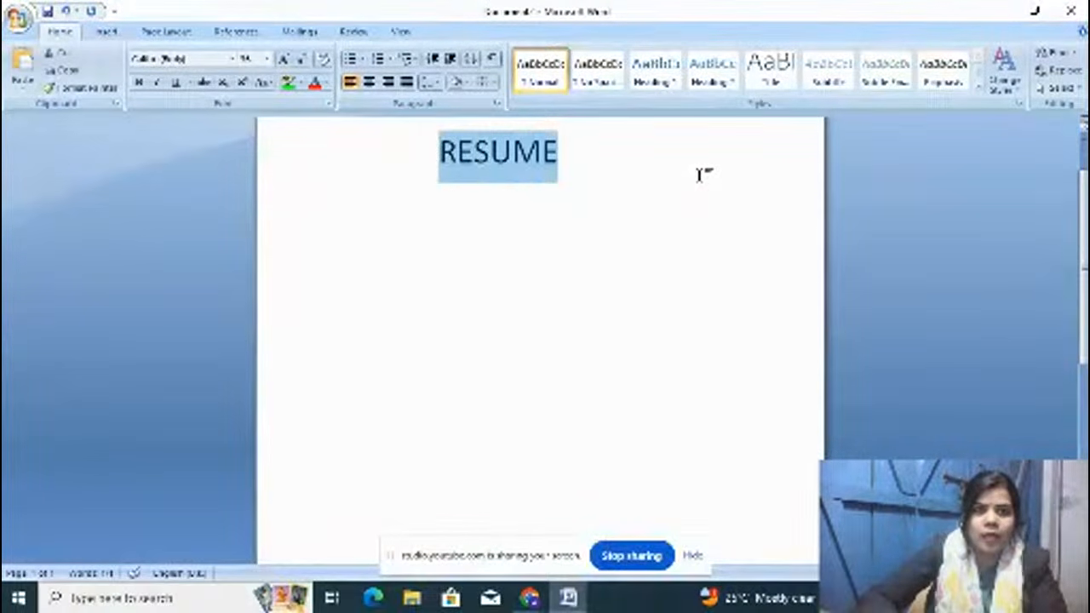
left_click(231, 59)
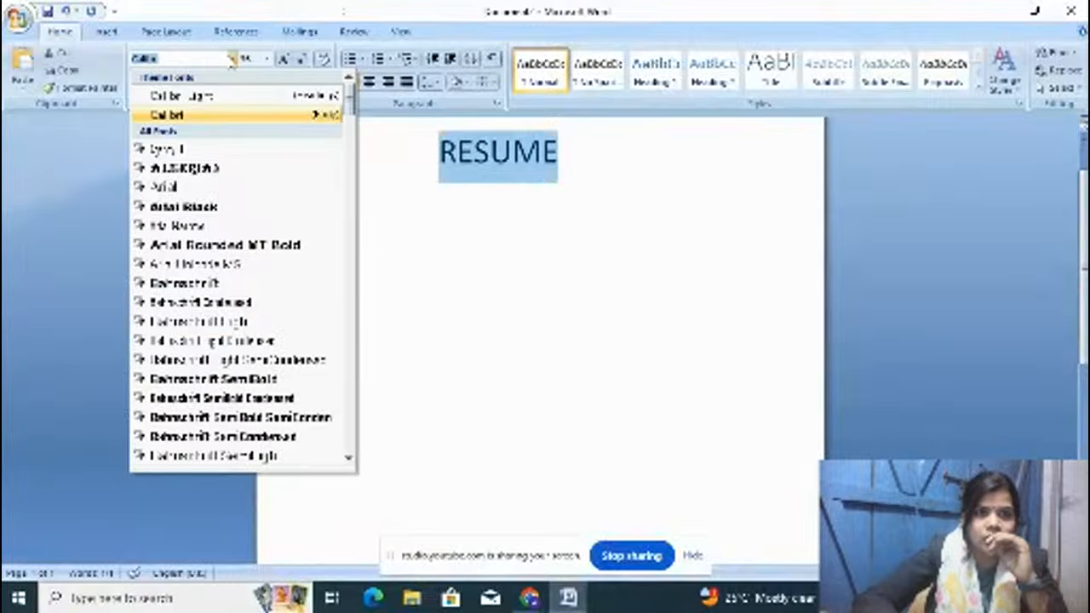
left_click(220, 169)
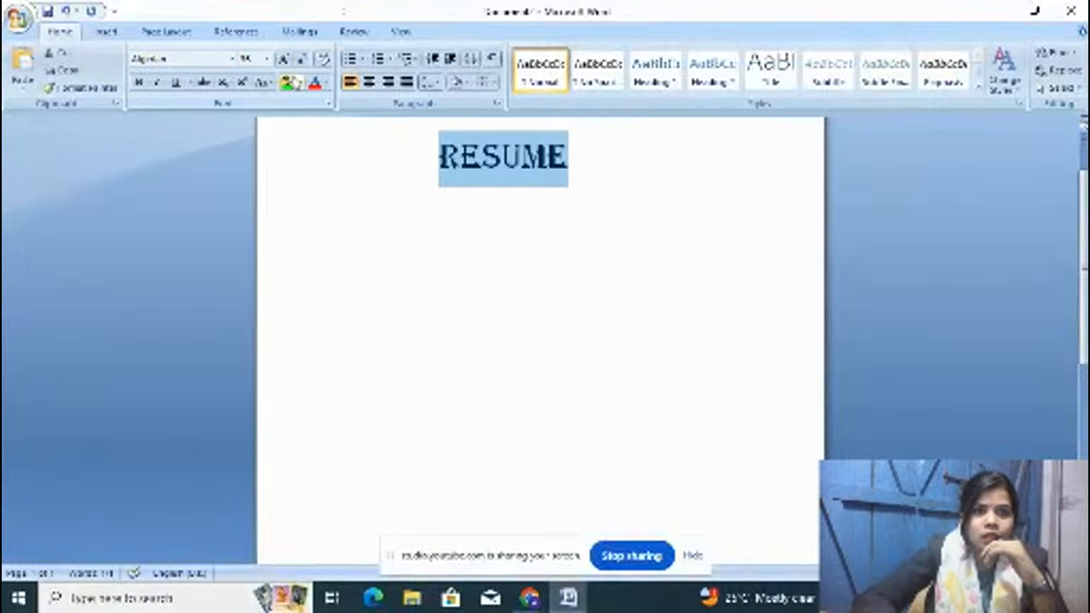
left_click(314, 82)
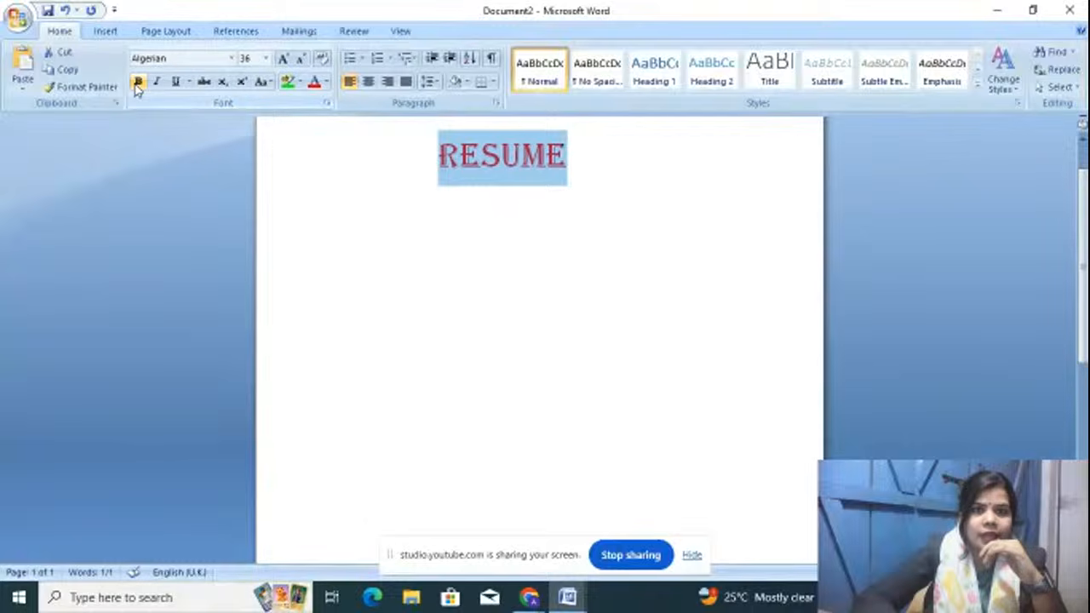
left_click(138, 82)
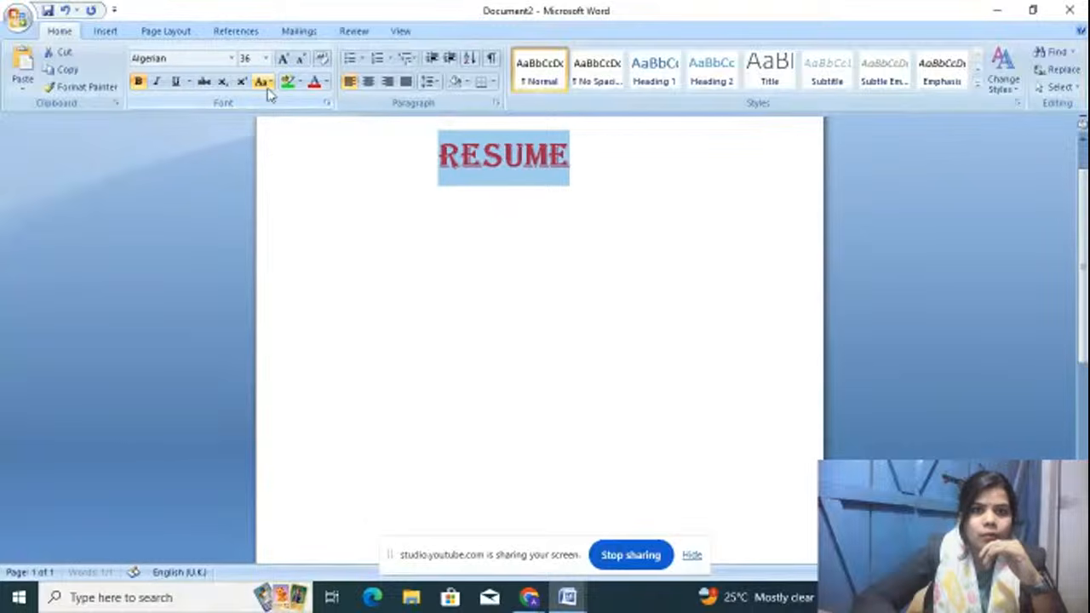
left_click(178, 83)
left_click(630, 149)
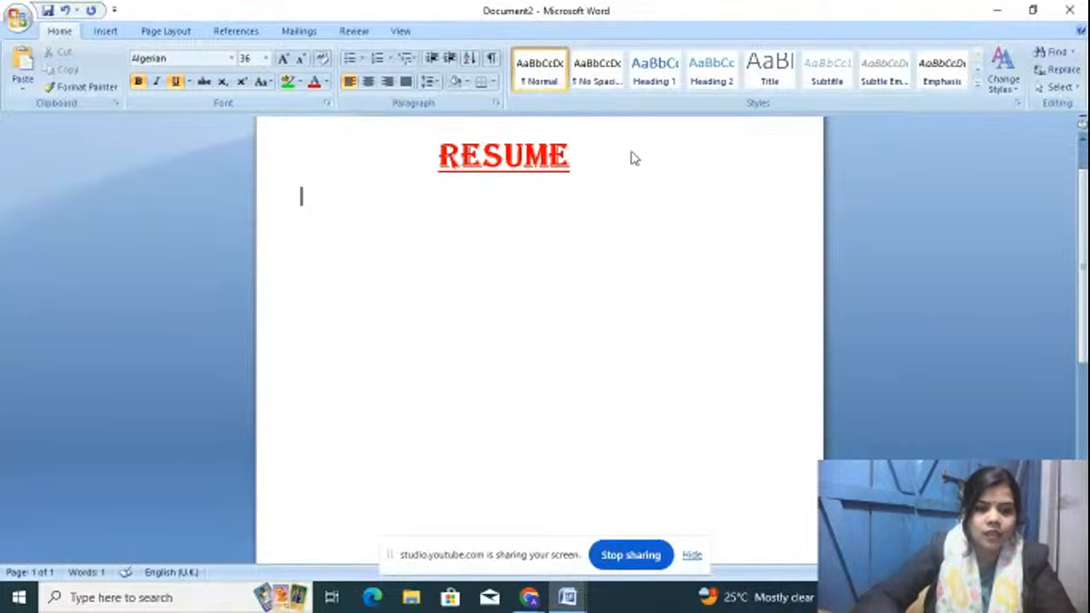
Step: Switch back to Calibri at size 22 on the line below the title
left_click(231, 58)
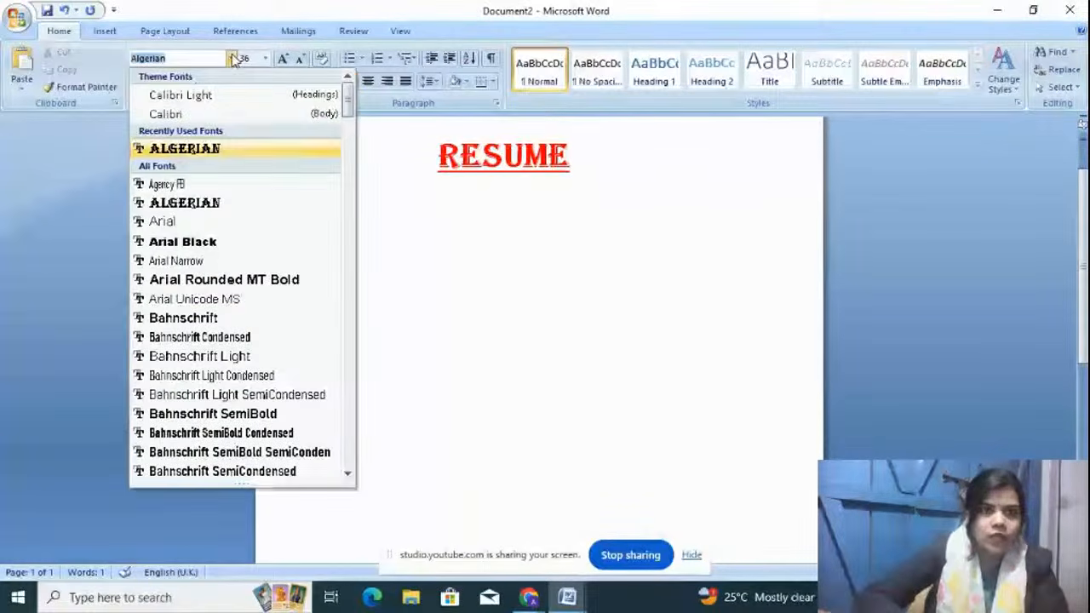
left_click(212, 116)
left_click(307, 220)
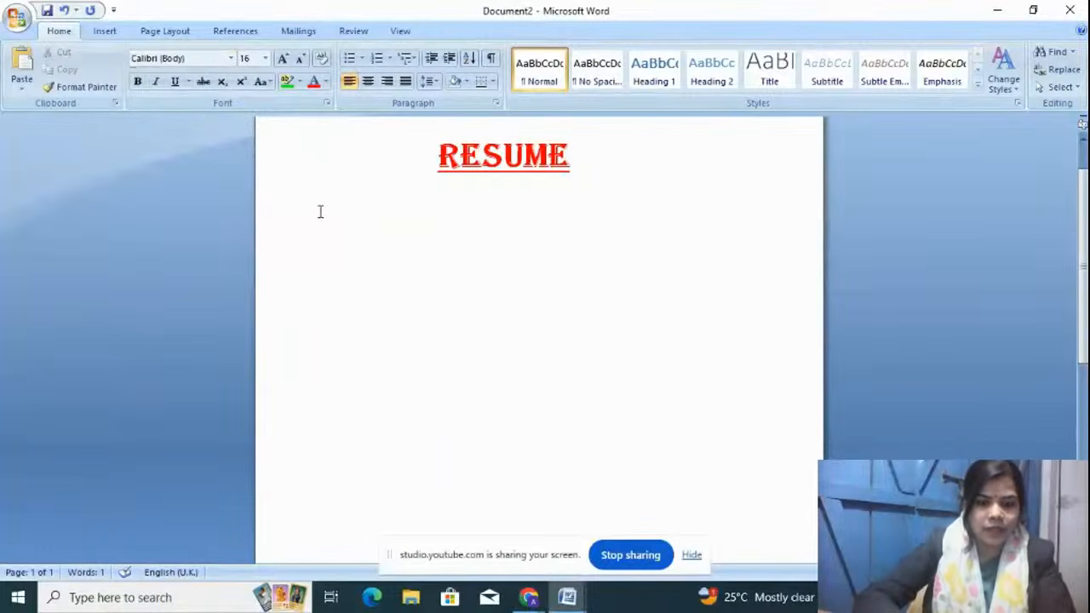
type("M")
key("BackSpace")
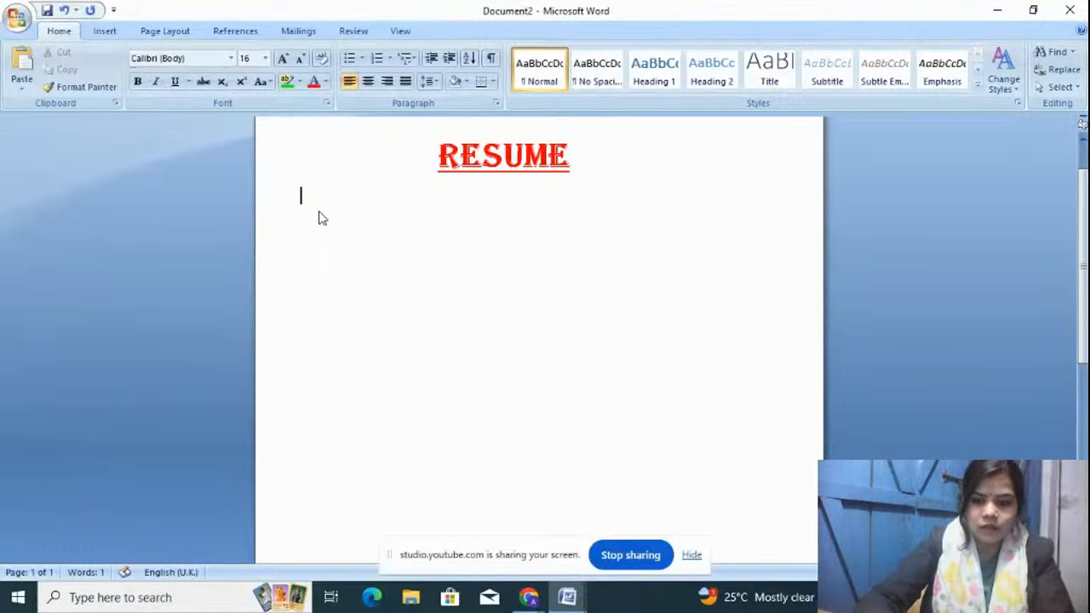
key("ctrl+shift+period")
key("ctrl+shift+period")
key("ctrl+shift+period")
Step: Type a 'Name..' line with the person's full name, then start a new line
type("NAME")
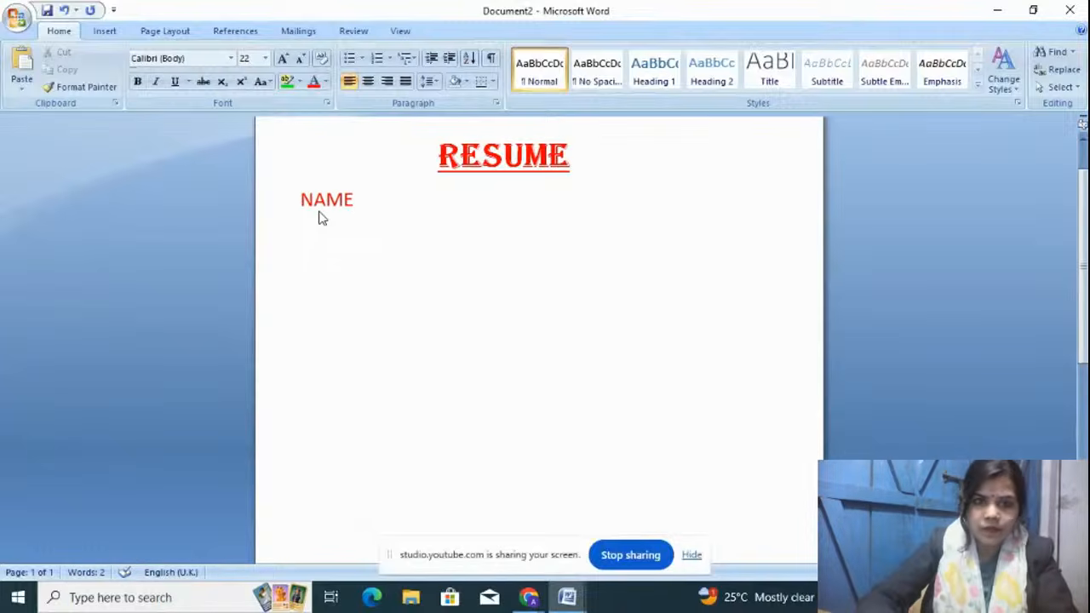
type("....")
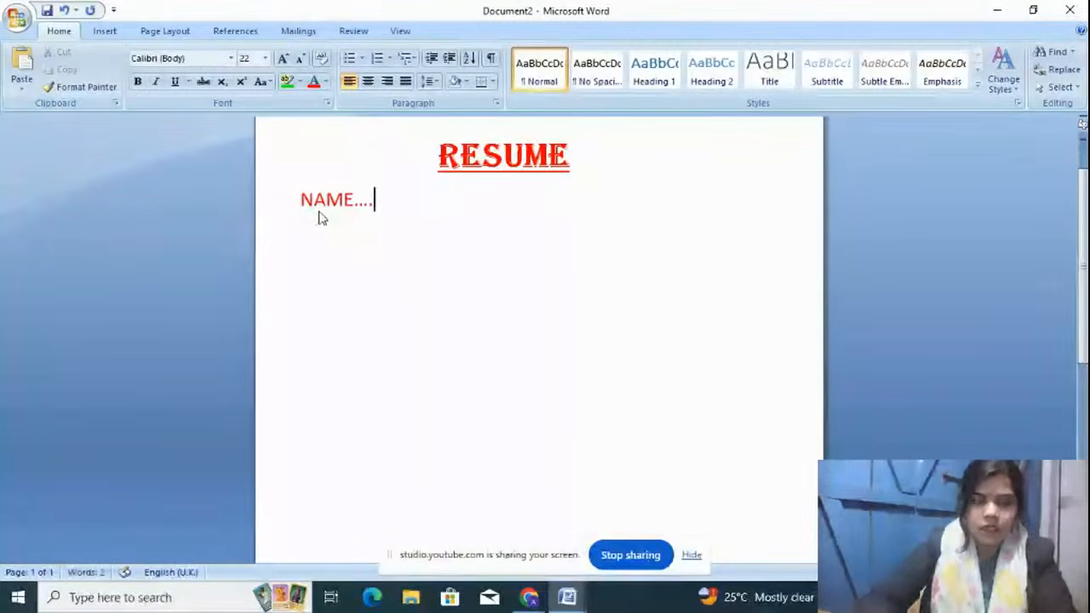
type("ASTHA")
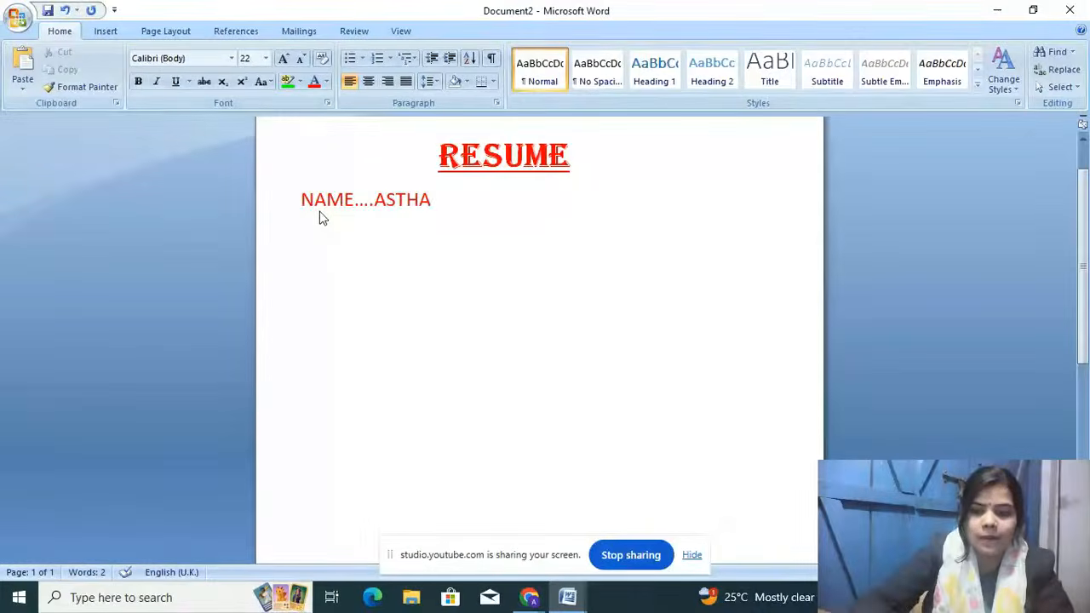
key("BackSpace")
key("BackSpace")
key("BackSpace")
key("BackSpace")
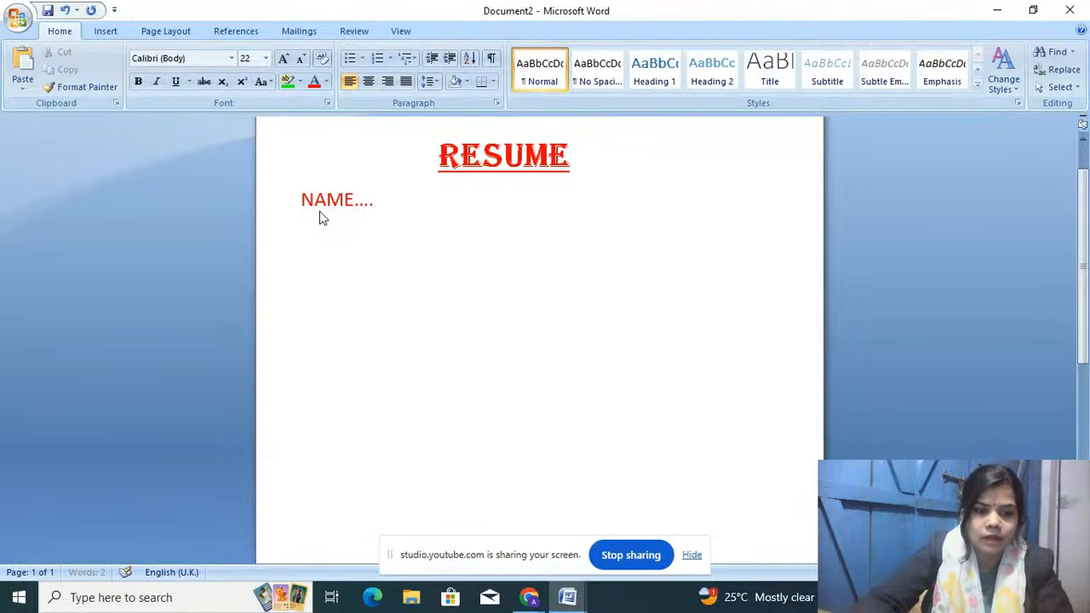
key("BackSpace")
key("BackSpace")
key("BackSpace")
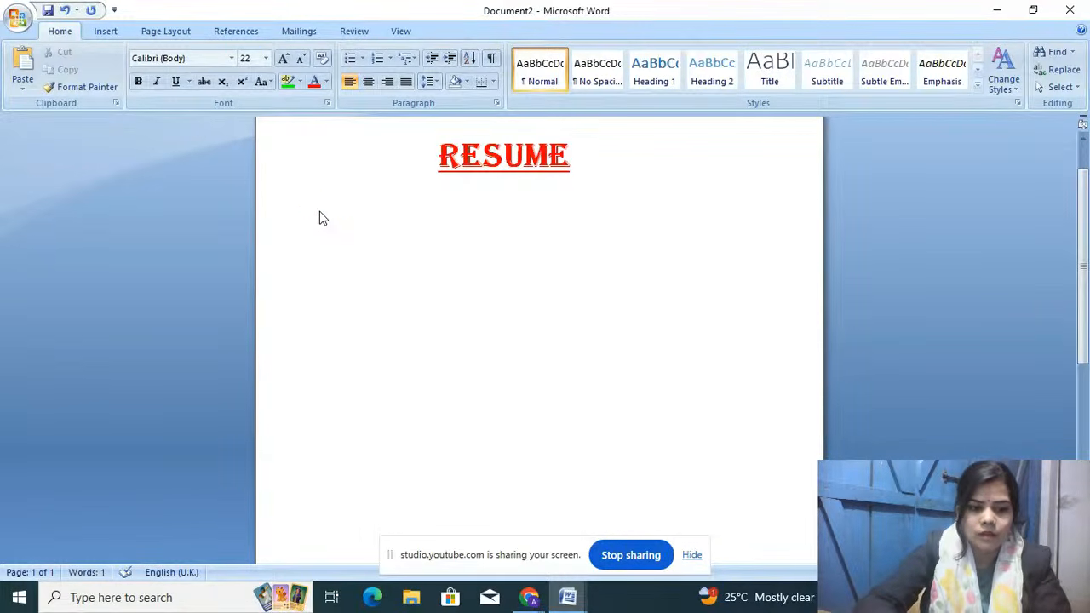
type("Name")
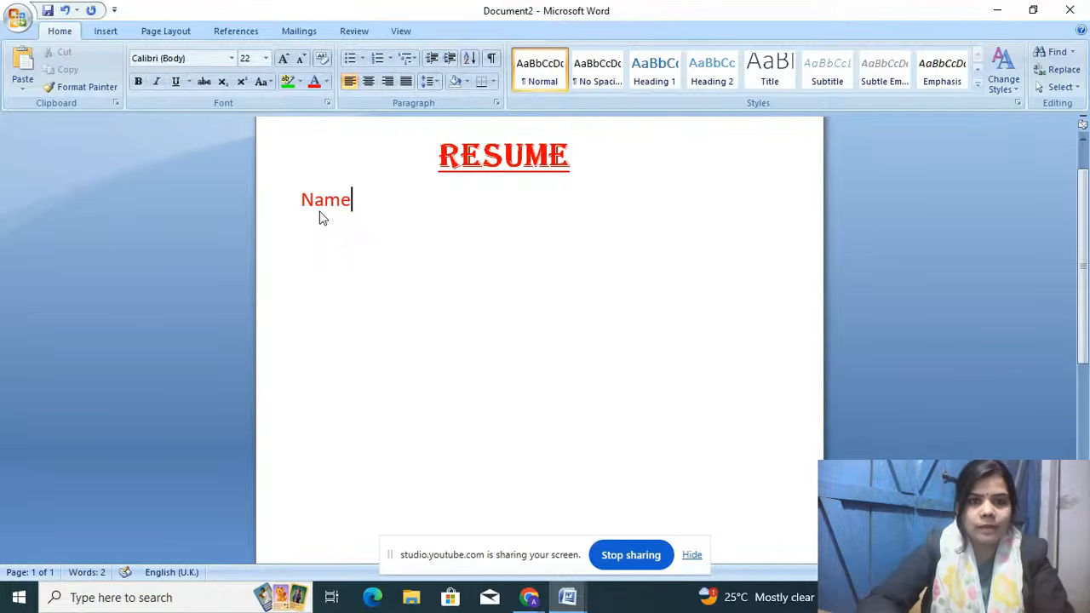
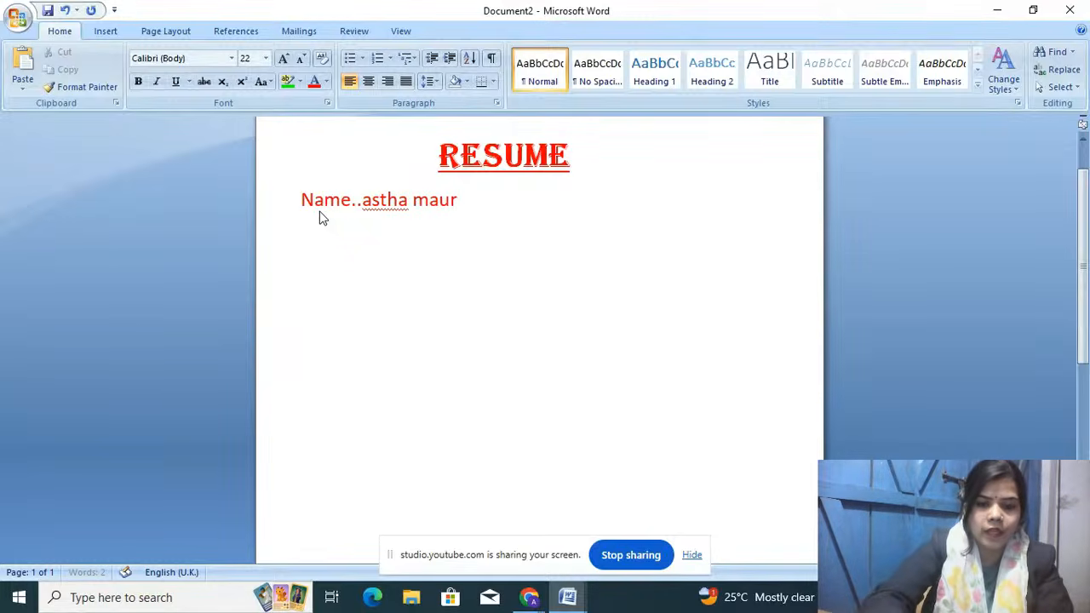
key("Return")
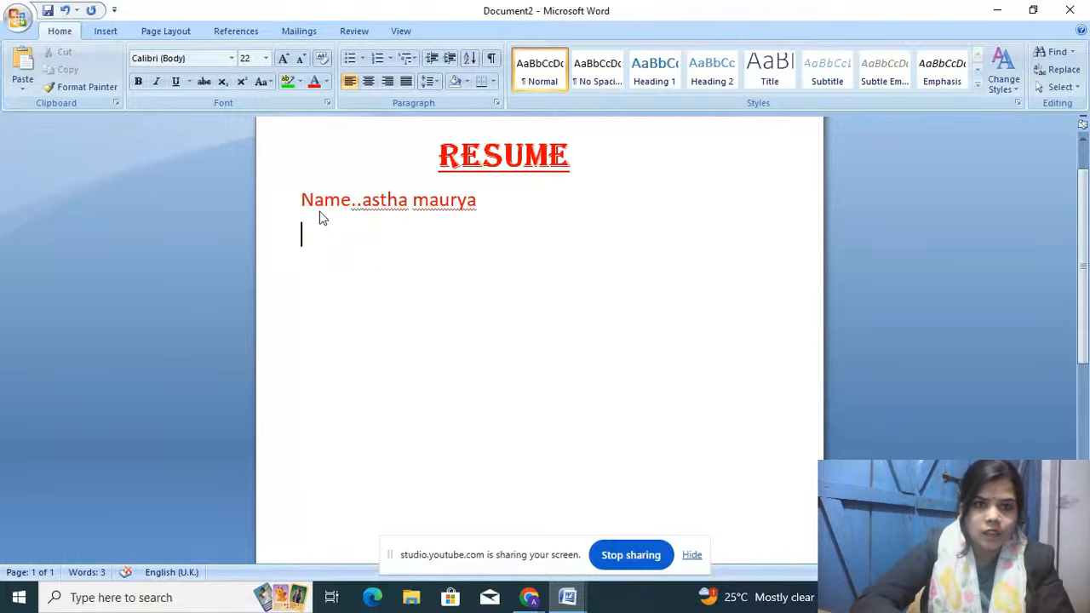
key("ctrl+a")
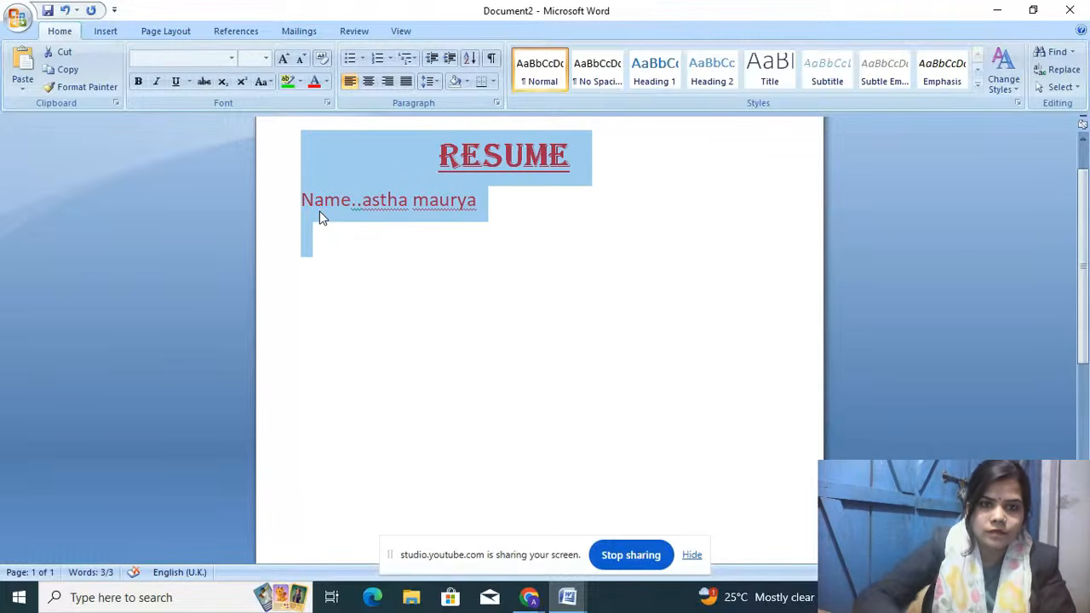
Step: Enter the person's Gmail address on its own line so it becomes a hyperlink
left_click(383, 204)
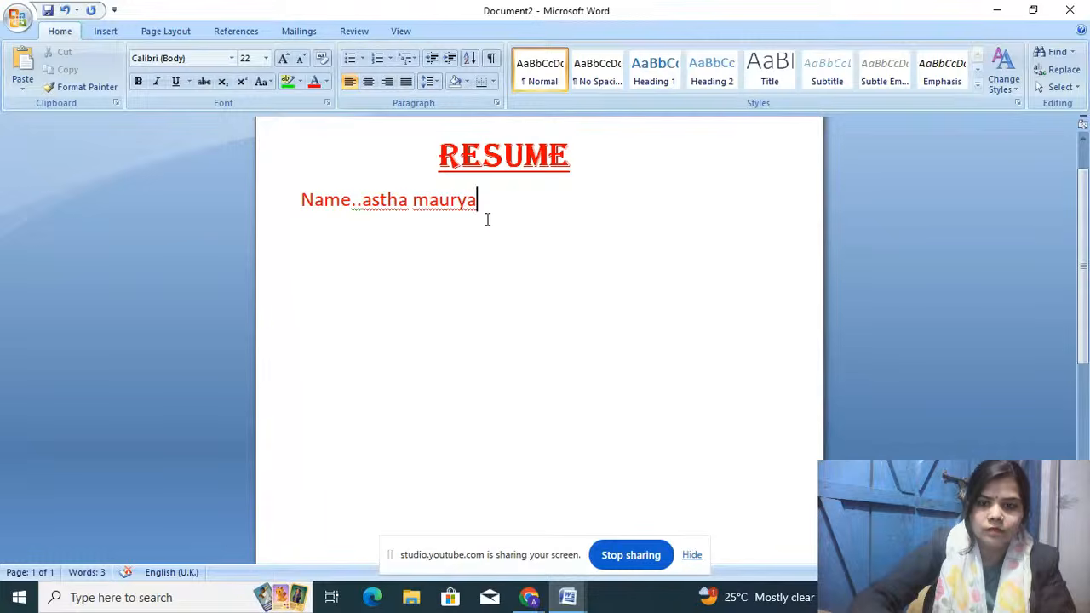
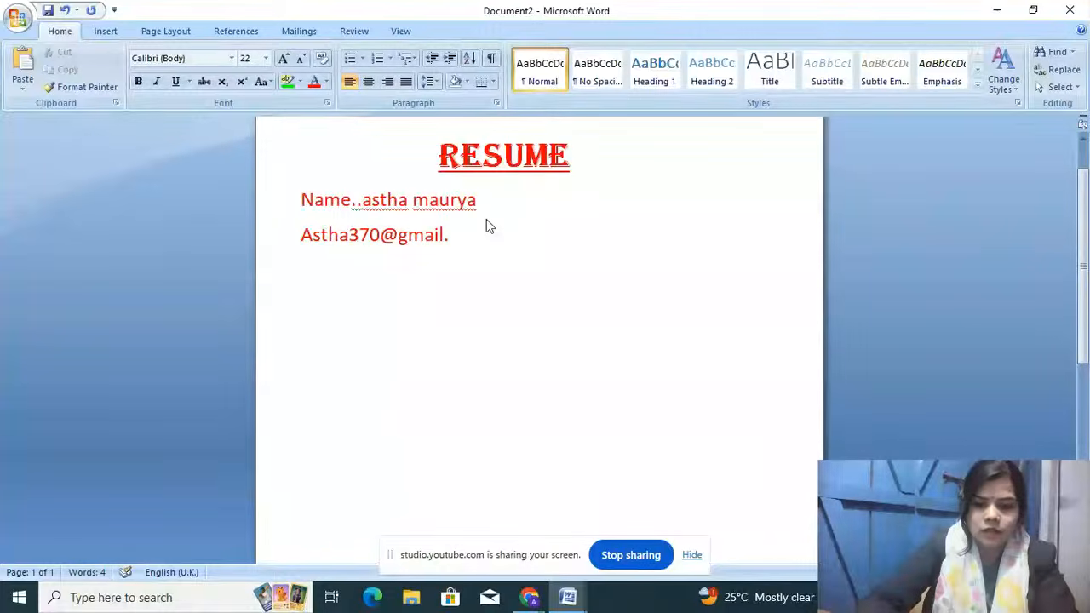
key("Return")
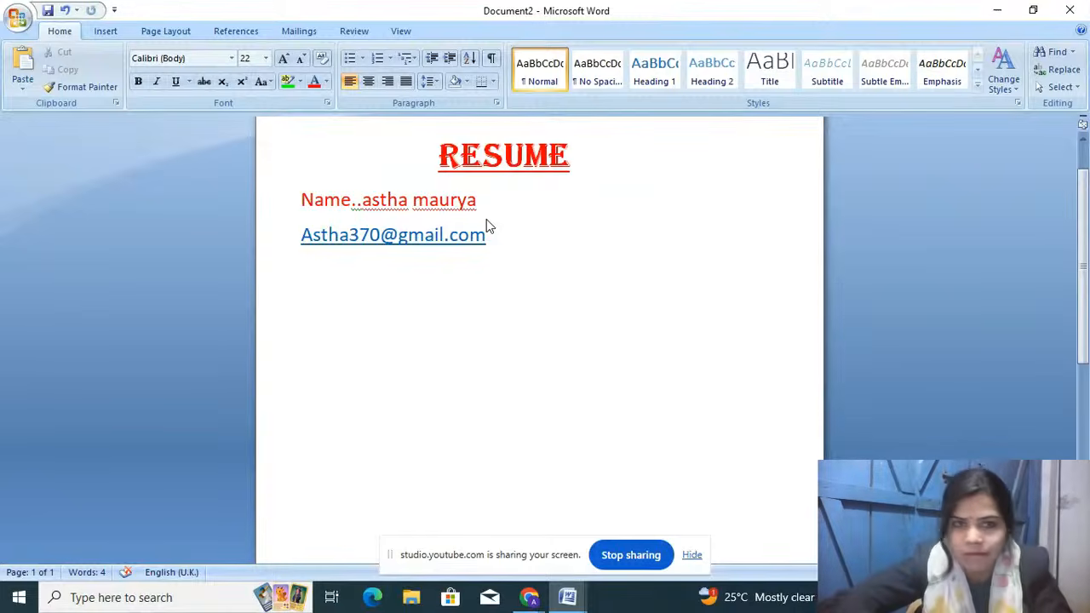
Step: Add the person's phone number on the next line, followed by an empty line
type("9876543")
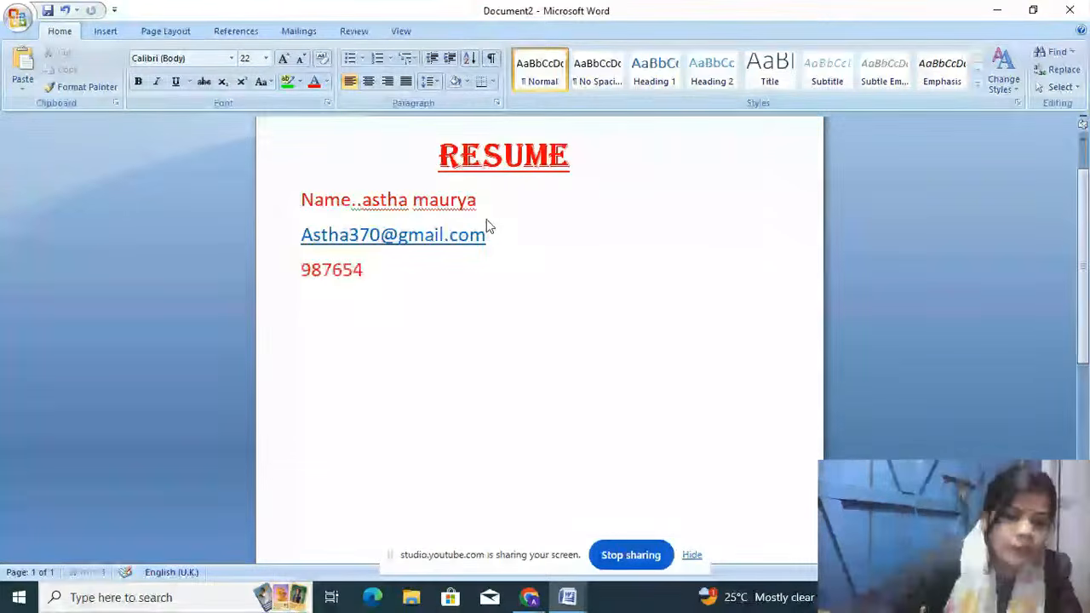
key("BackSpace")
key("BackSpace")
key("BackSpace")
key("BackSpace")
key("BackSpace")
key("BackSpace")
key("BackSpace")
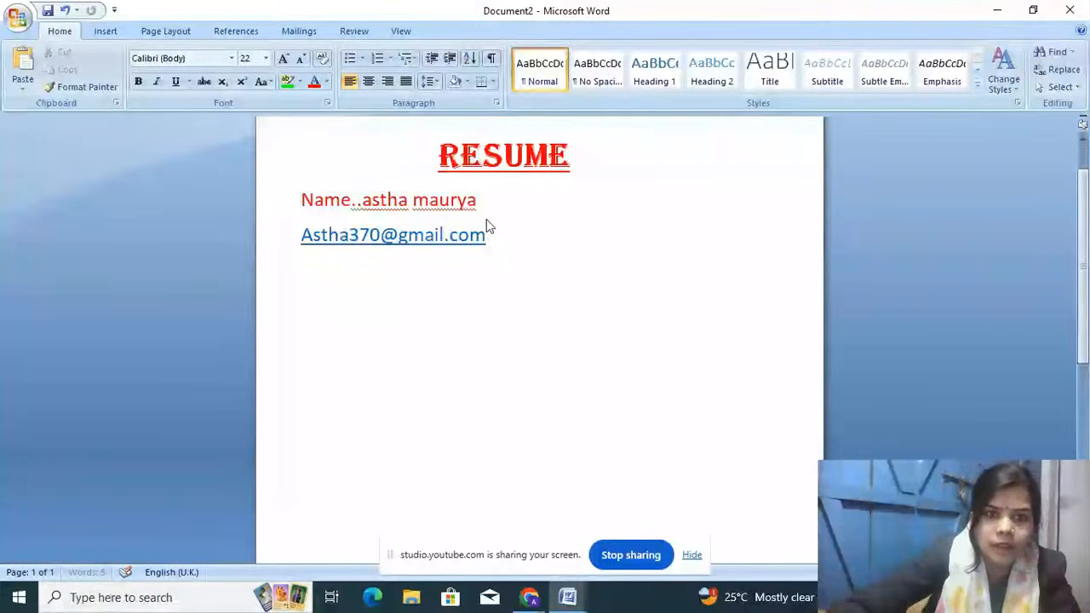
type("9")
key("BackSpace")
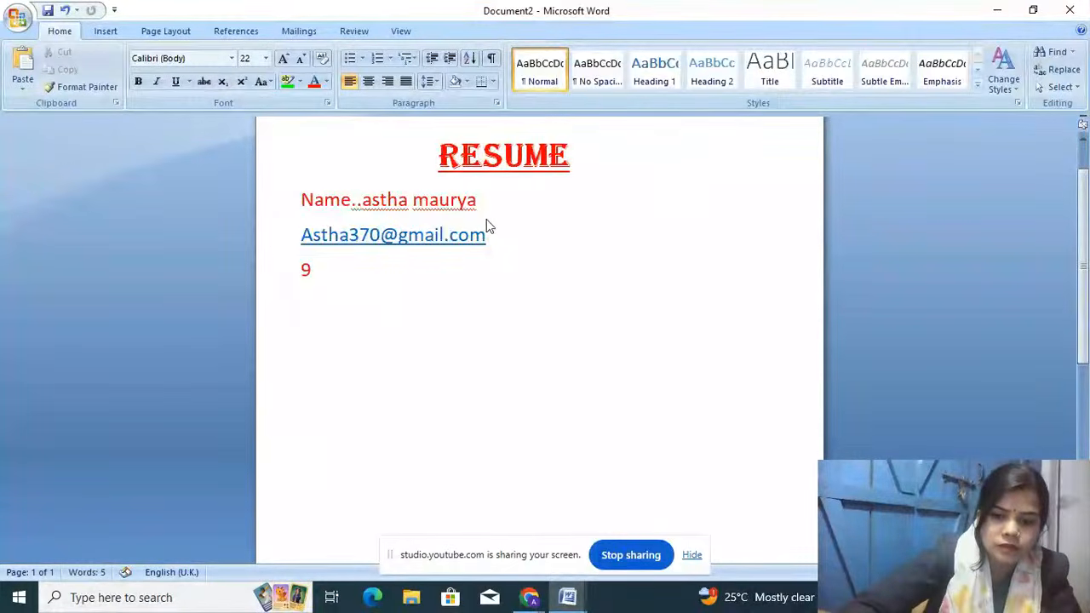
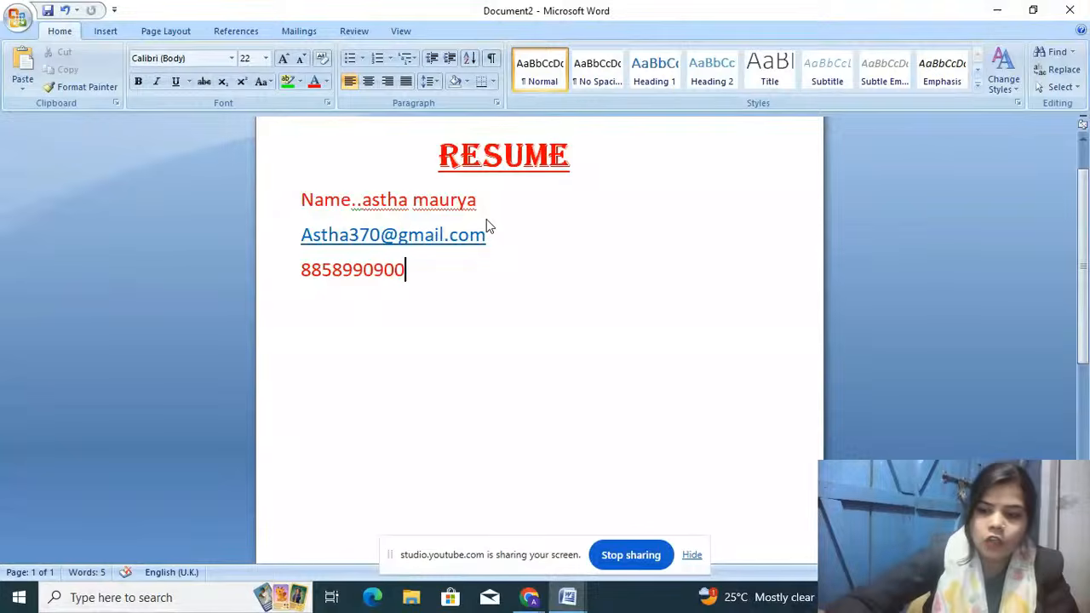
key("Return")
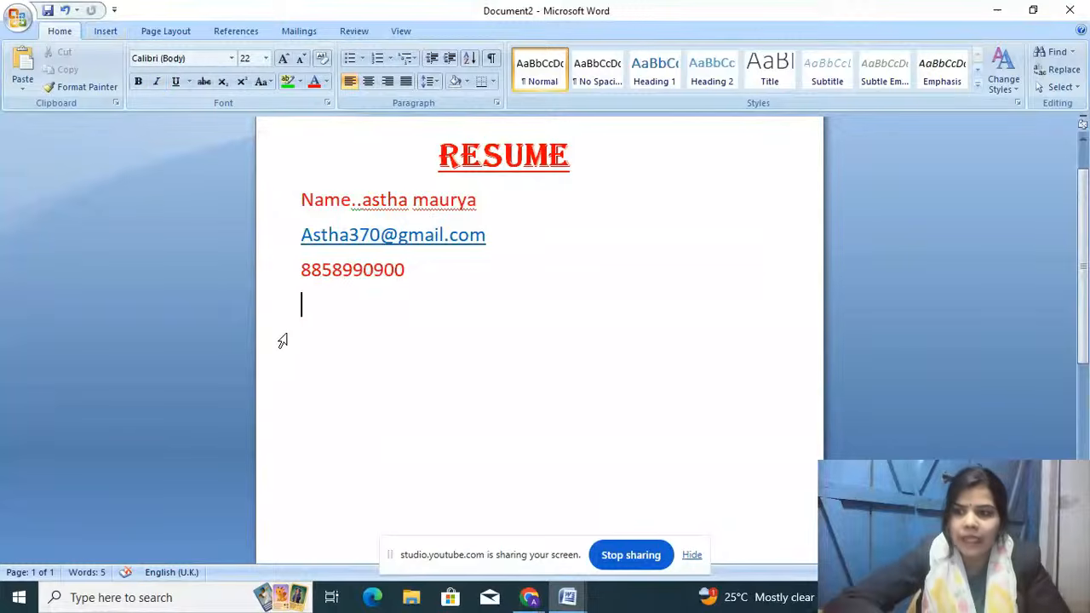
Step: Type the CARRER OBJECT heading and make it bold
type("ca")
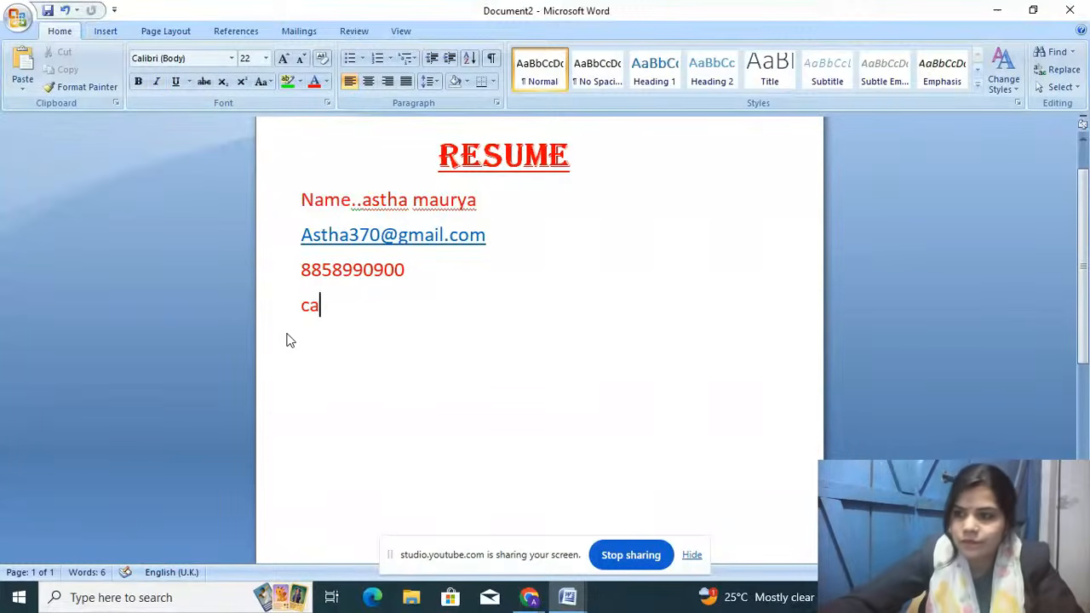
type("re")
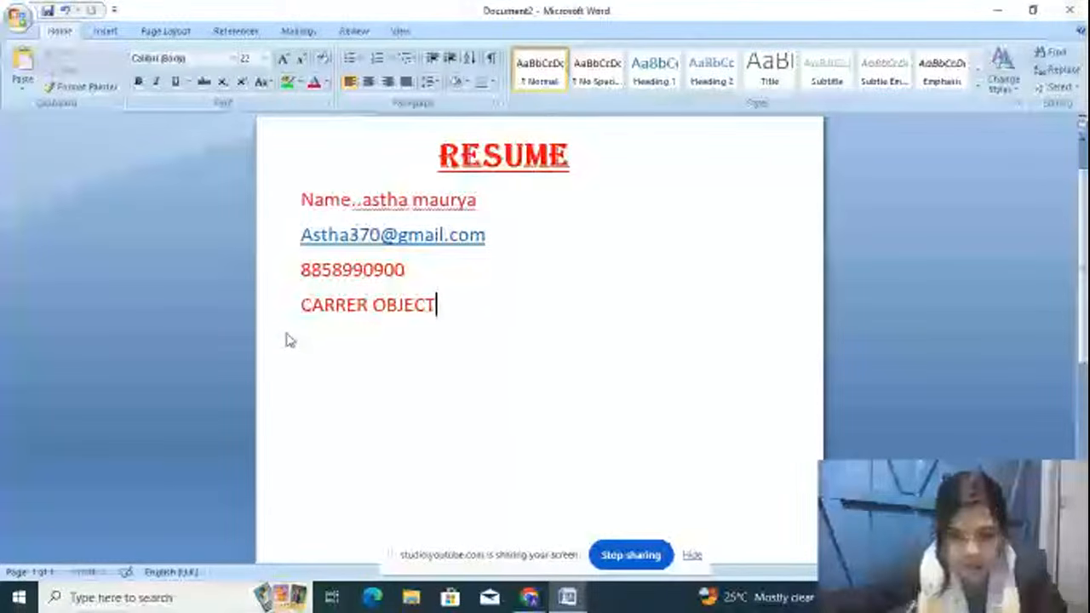
key("ctrl+shift+Left")
key("ctrl+shift+Left")
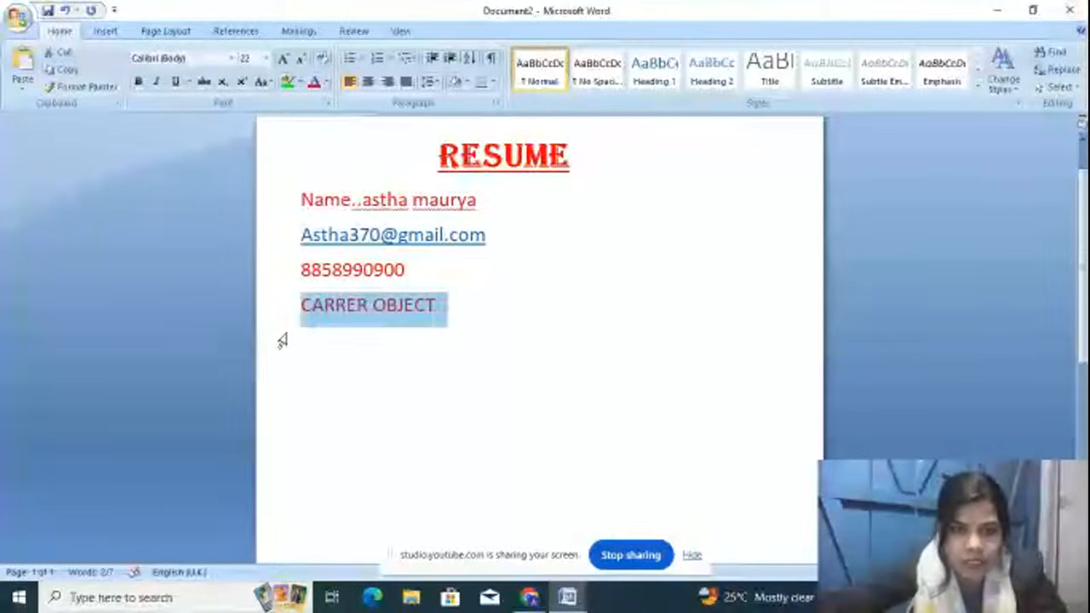
key("ctrl+b")
Step: Add a line of placeholder text beneath the heading and begin another line
left_click(531, 298)
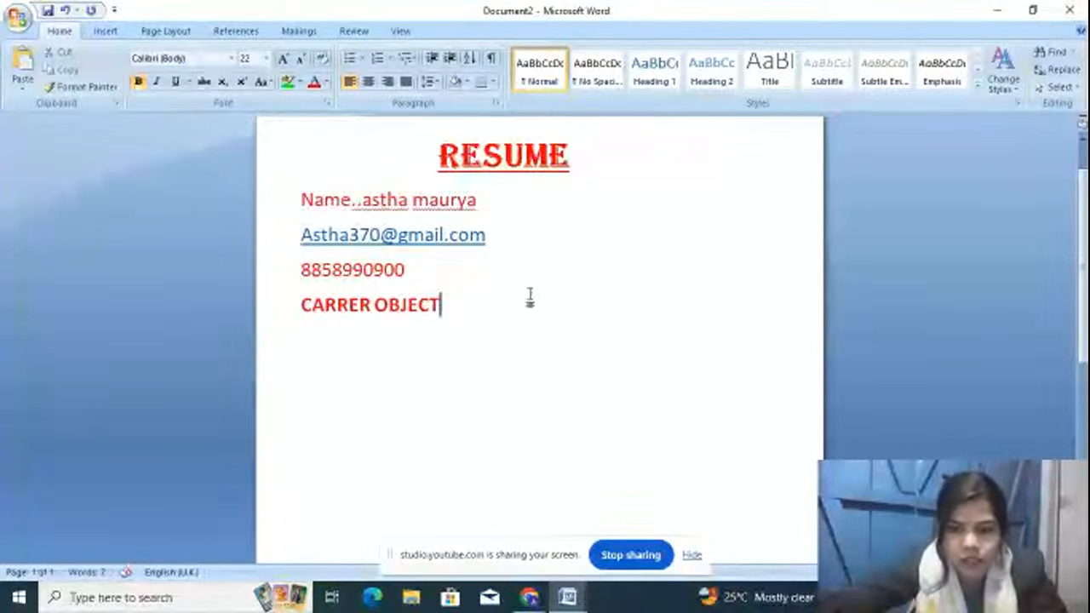
key("Return")
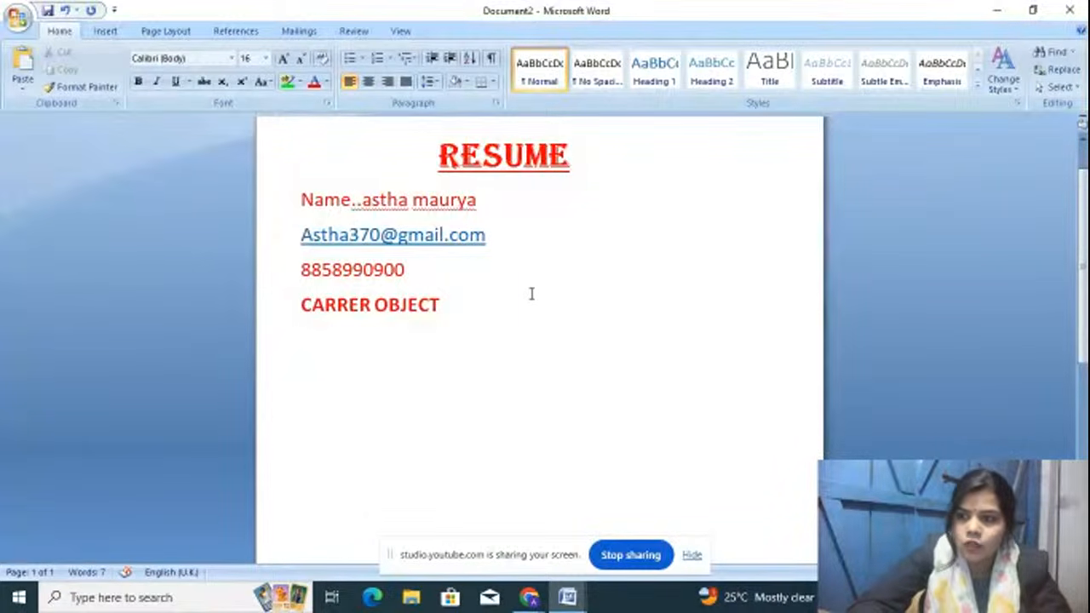
type("HHZXJBJZXBHBCJBZ ")
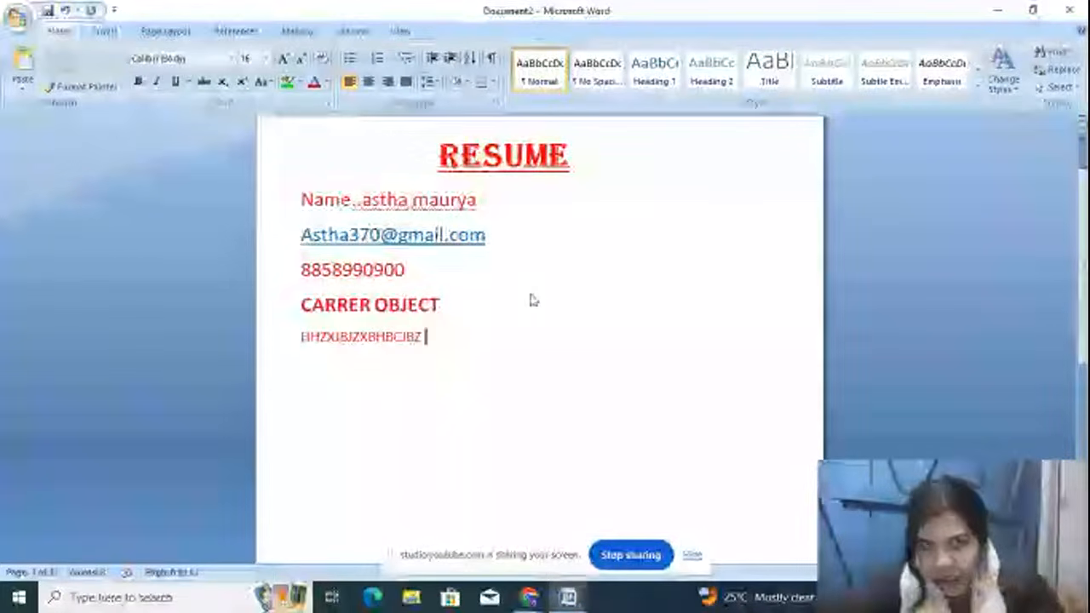
type(" GVGVGH V G")
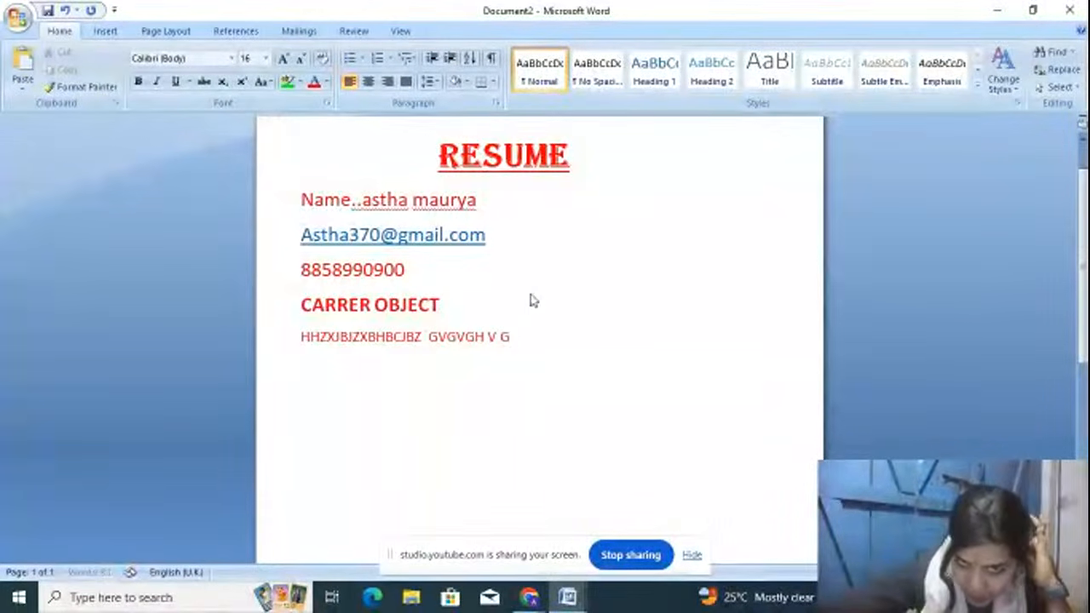
key("Return")
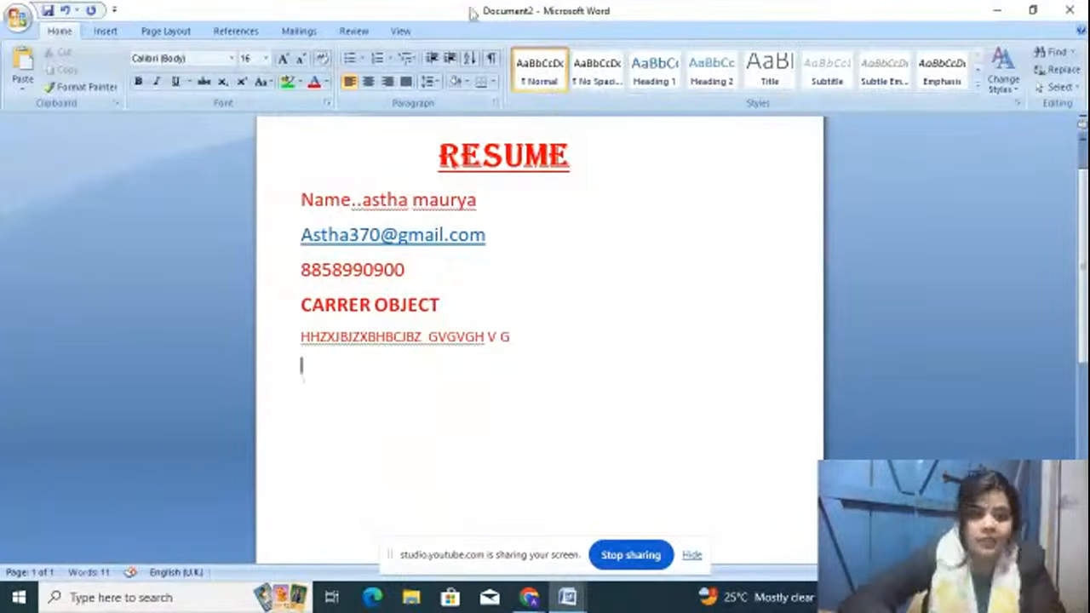
type("A")
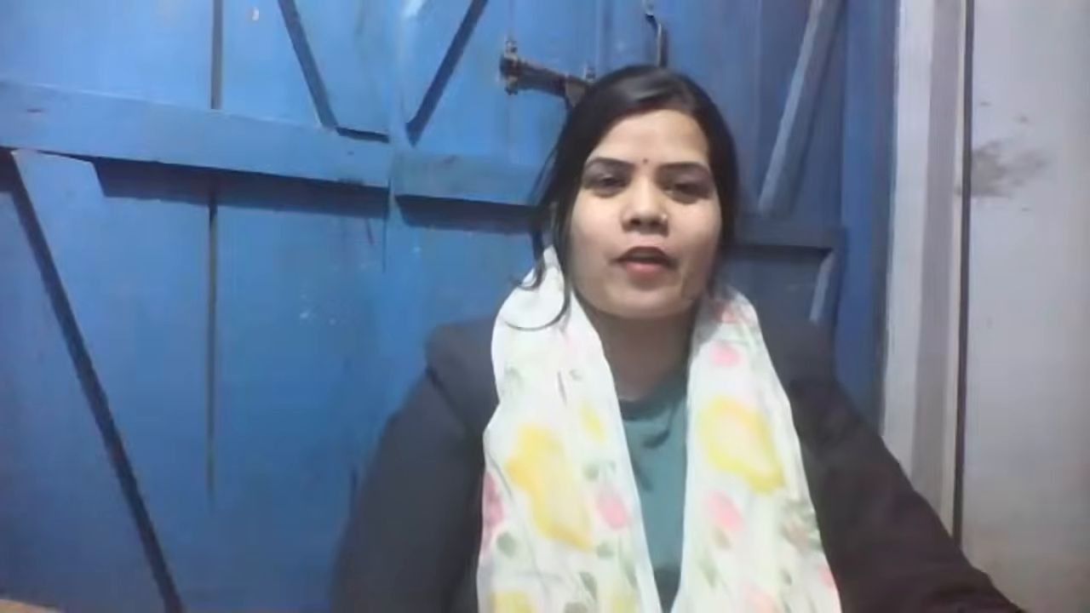